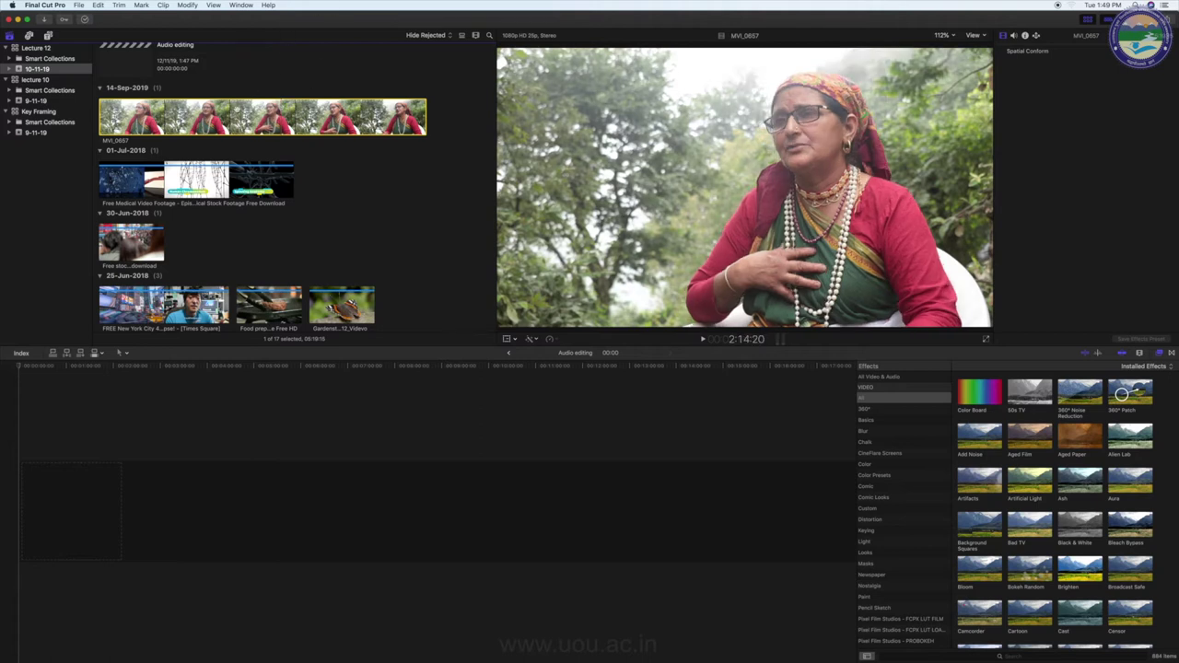
- Drop MVI_0657 into the empty Audio editing timeline, fit it to view, and play part of it
{"action": "left_click_drag", "start_coordinate": [231, 109], "coordinate": [121, 413]}
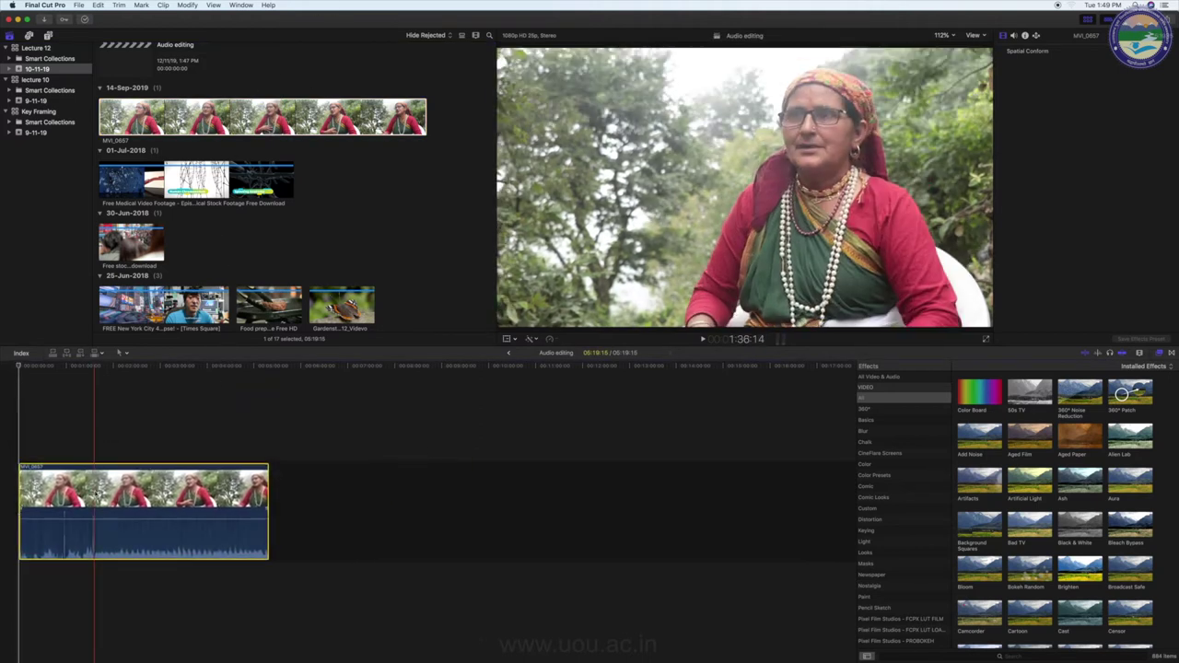
{"action": "key", "text": "shift+z"}
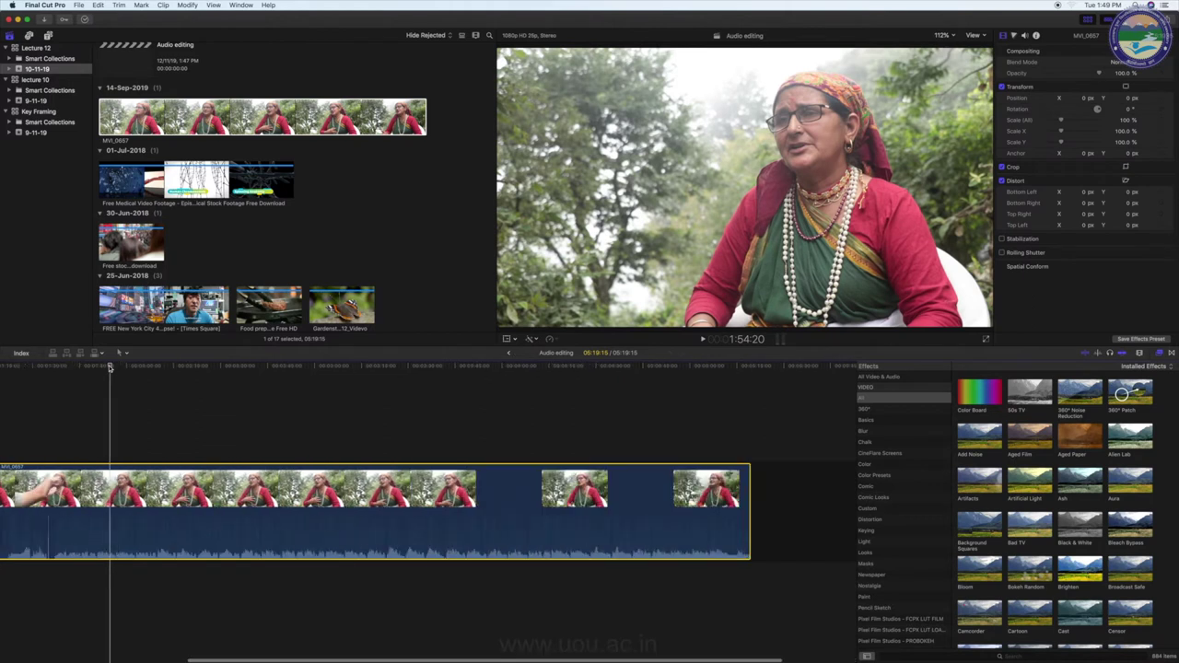
{"action": "left_click", "coordinate": [165, 367]}
{"action": "key", "text": "space"}
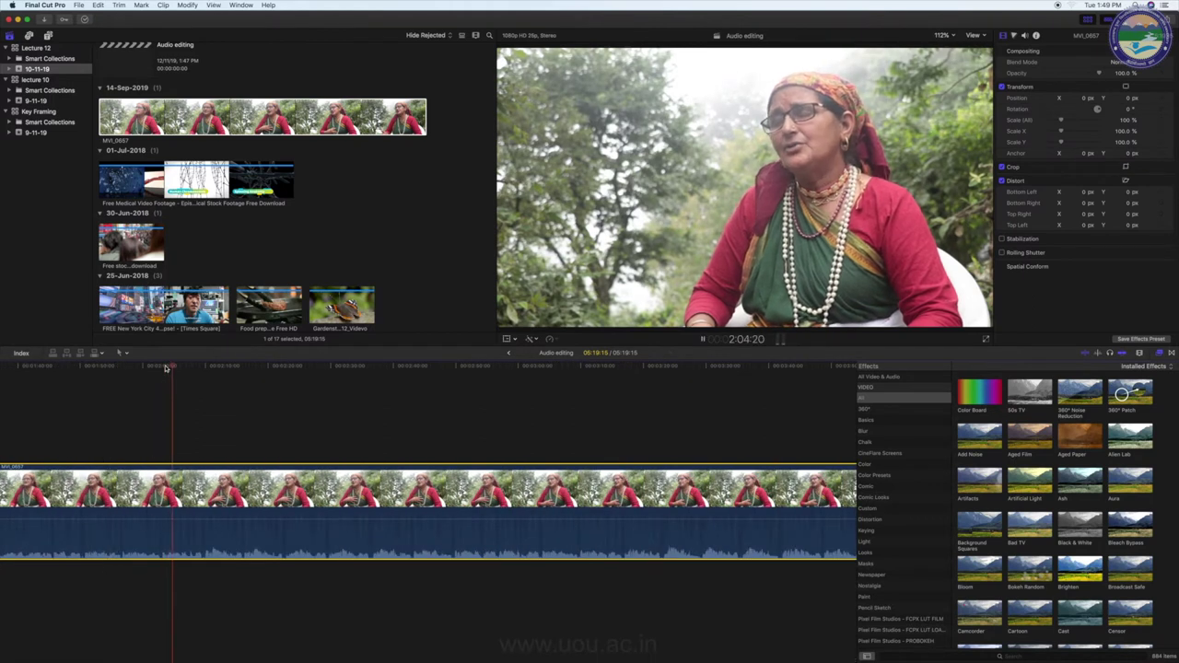
{"action": "key", "text": "XF86AudioRaiseVolume"}
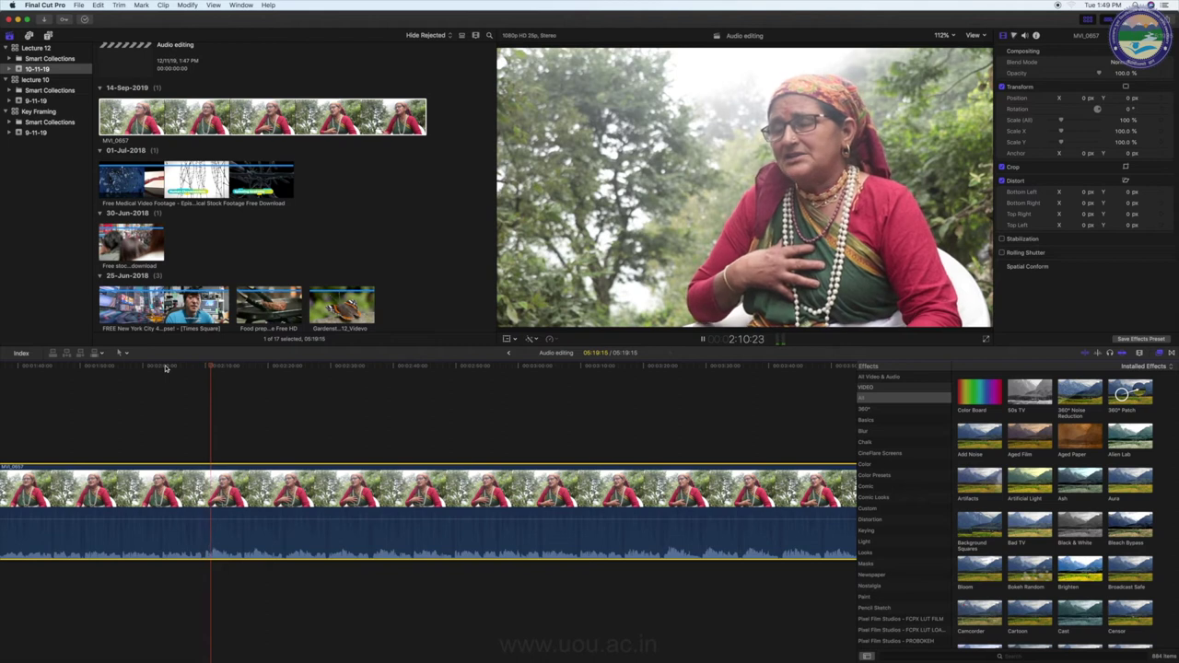
{"action": "key", "text": "space"}
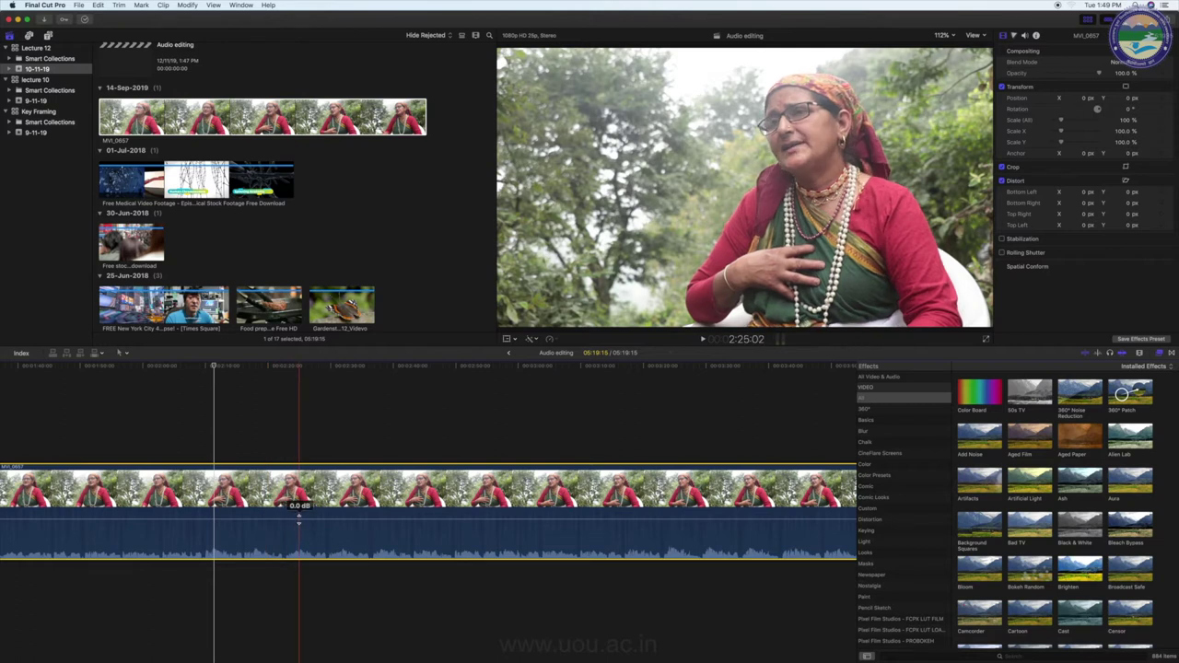
- Boost the interview clip's audio level to about 12 dB and listen to it
{"action": "left_click_drag", "start_coordinate": [298, 516], "coordinate": [300, 514]}
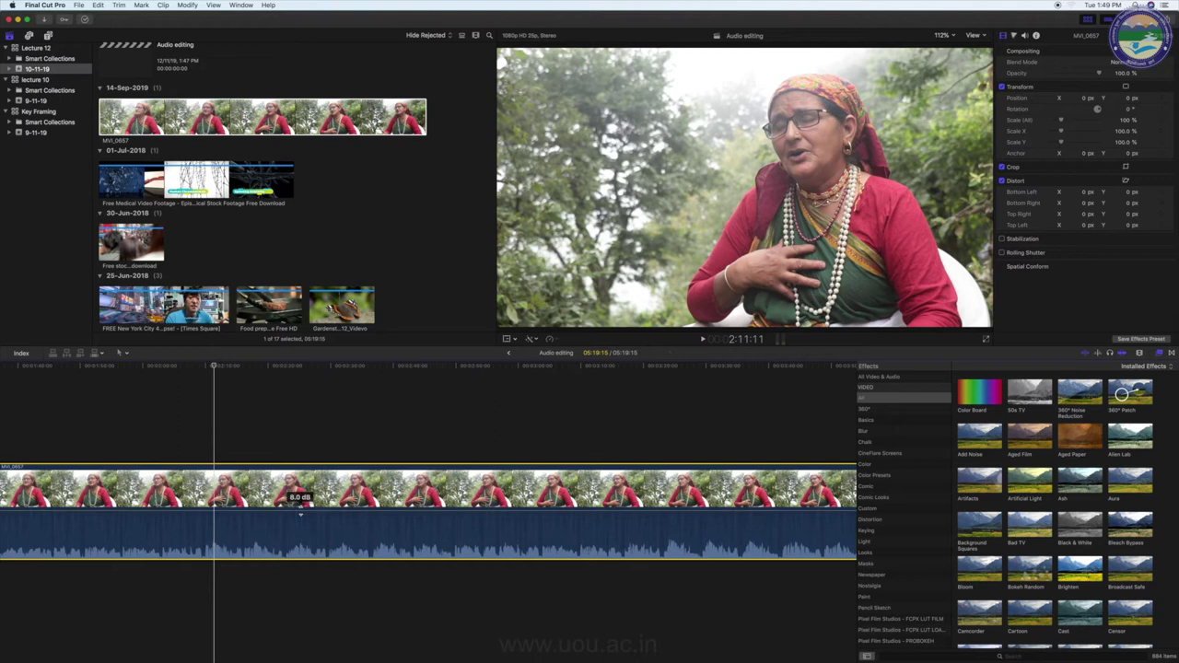
{"action": "left_click_drag", "start_coordinate": [301, 514], "coordinate": [300, 510]}
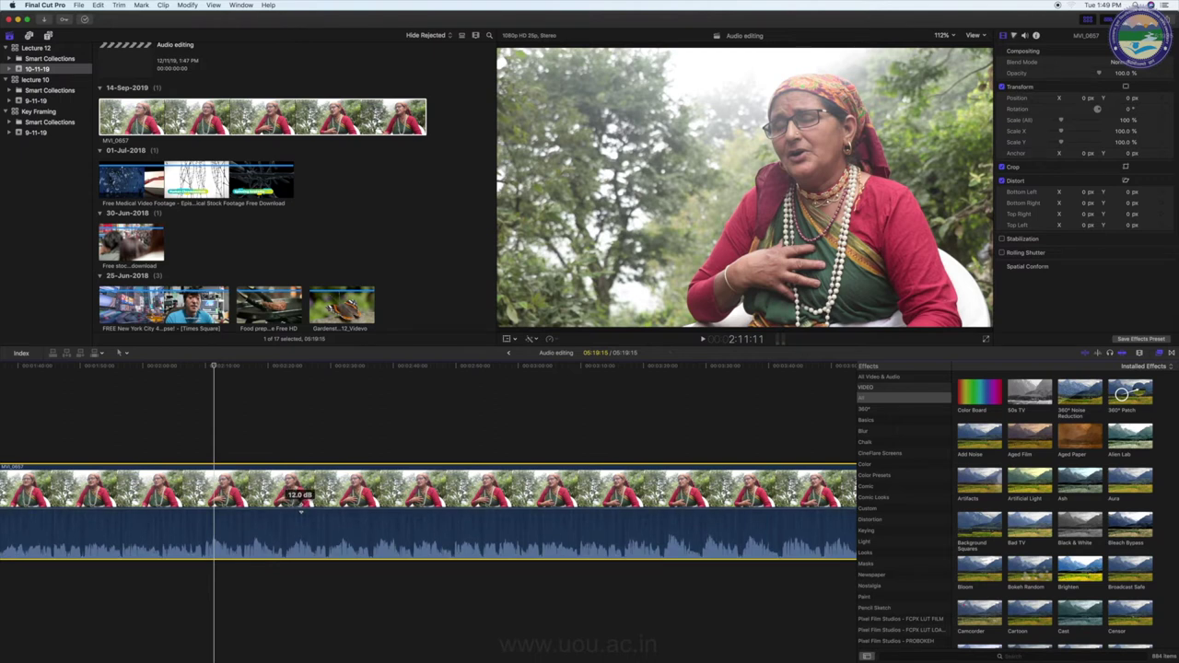
{"action": "key", "text": "space"}
{"action": "left_click", "coordinate": [211, 366]}
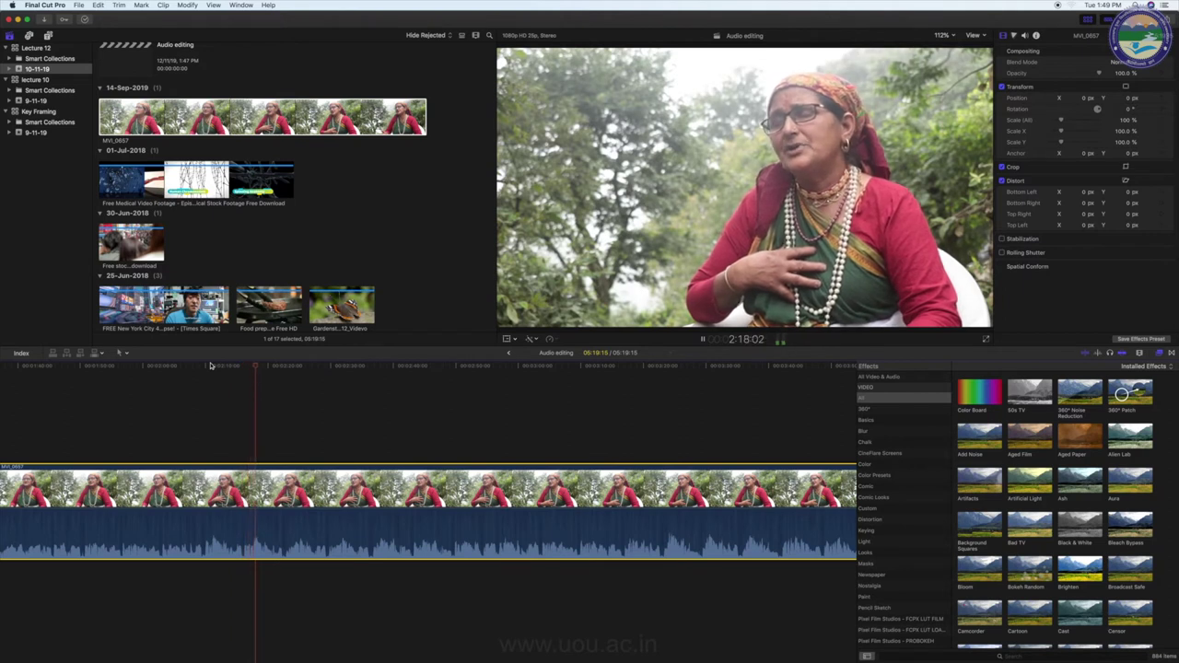
{"action": "key", "text": "space"}
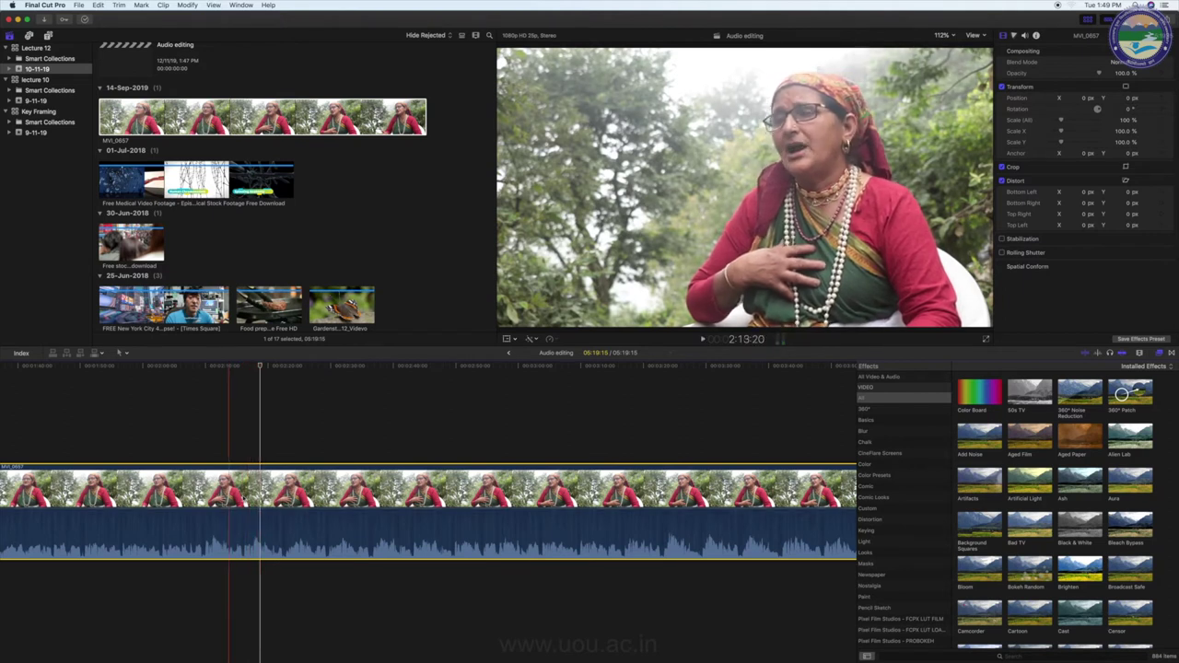
- Cut the clip's level to -24 dB, play it, then raise it back up
{"action": "mouse_move", "coordinate": [269, 512]}
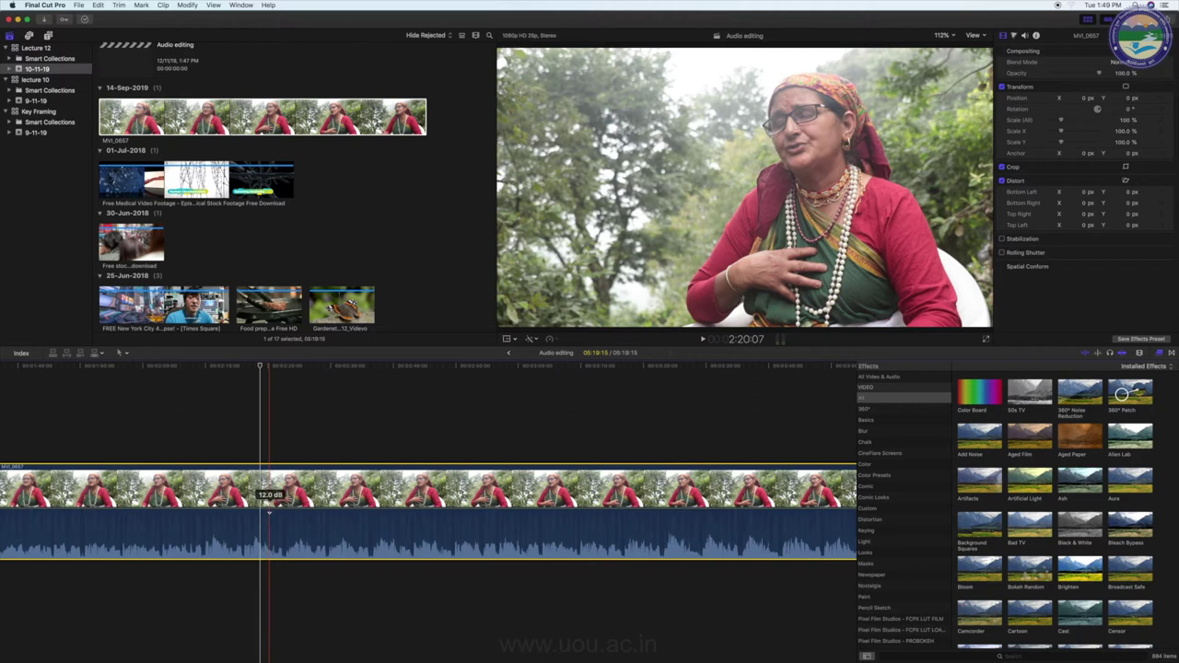
{"action": "left_click_drag", "start_coordinate": [268, 512], "coordinate": [269, 543]}
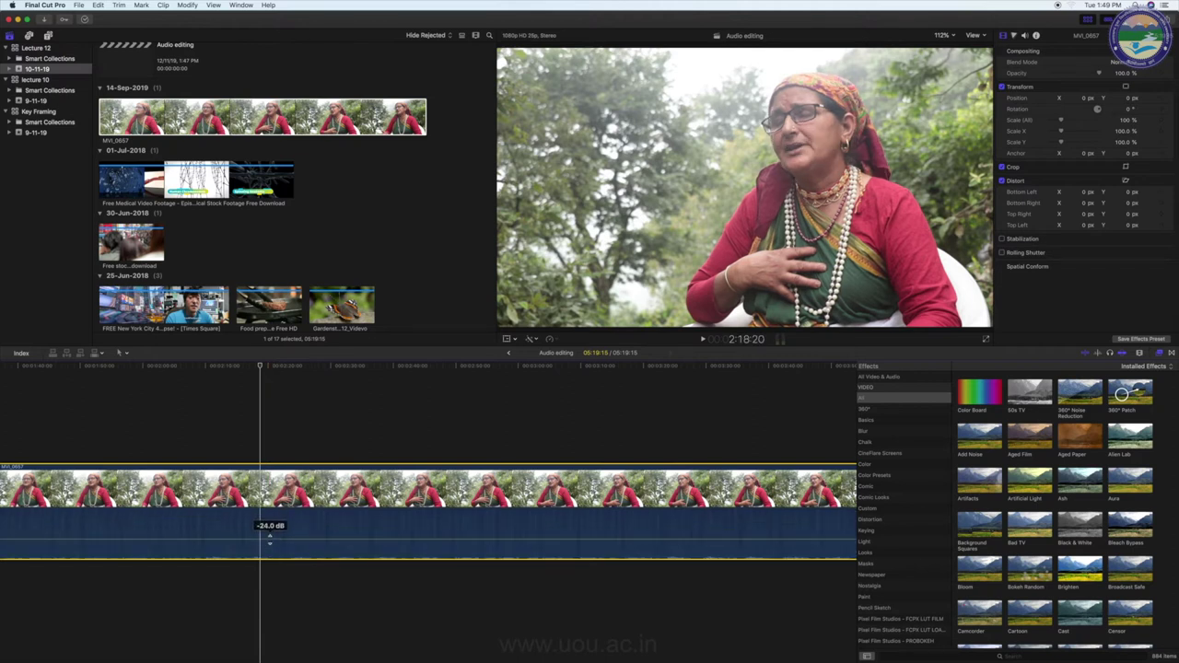
{"action": "left_click", "coordinate": [260, 368]}
{"action": "key", "text": "space"}
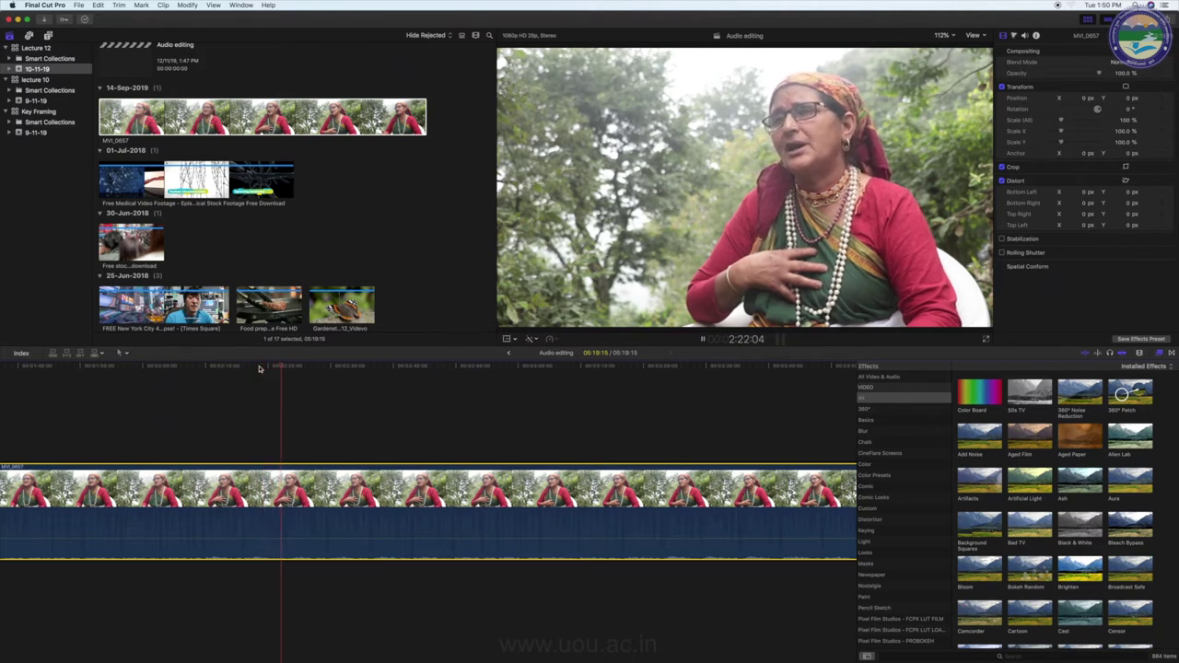
{"action": "mouse_move", "coordinate": [350, 534]}
{"action": "left_click_drag", "start_coordinate": [350, 538], "coordinate": [350, 518]}
{"action": "key", "text": "space"}
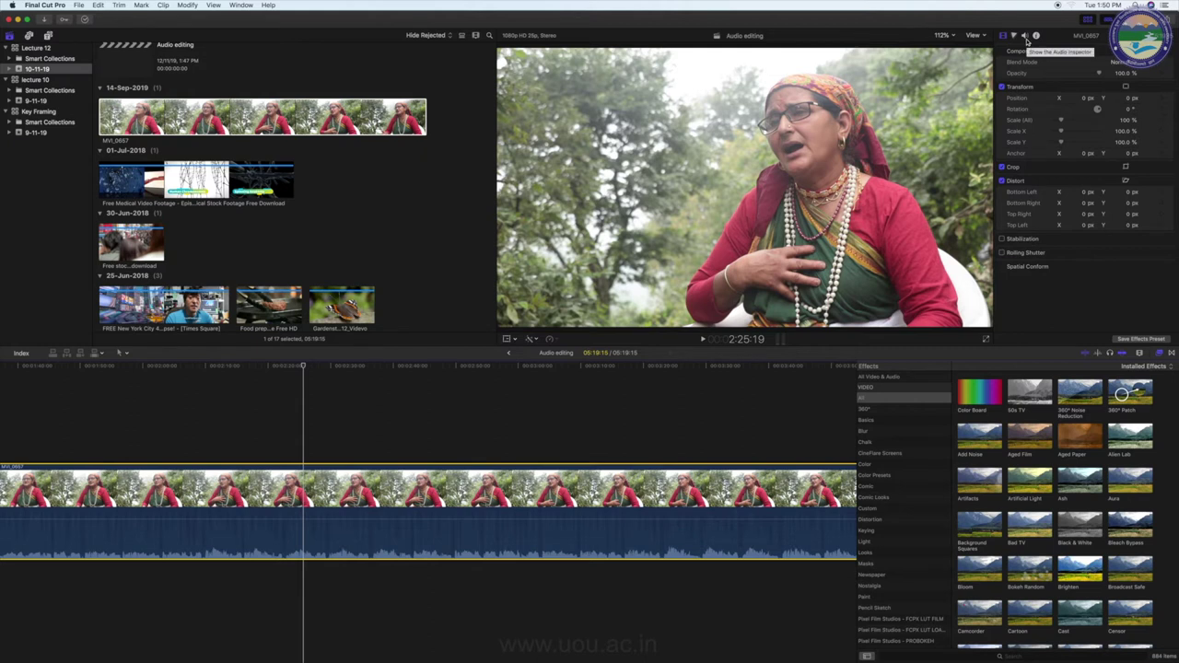
- In the Audio Inspector, drag the Volume slider down, up, then down again and play the clip
{"action": "left_click", "coordinate": [1026, 37]}
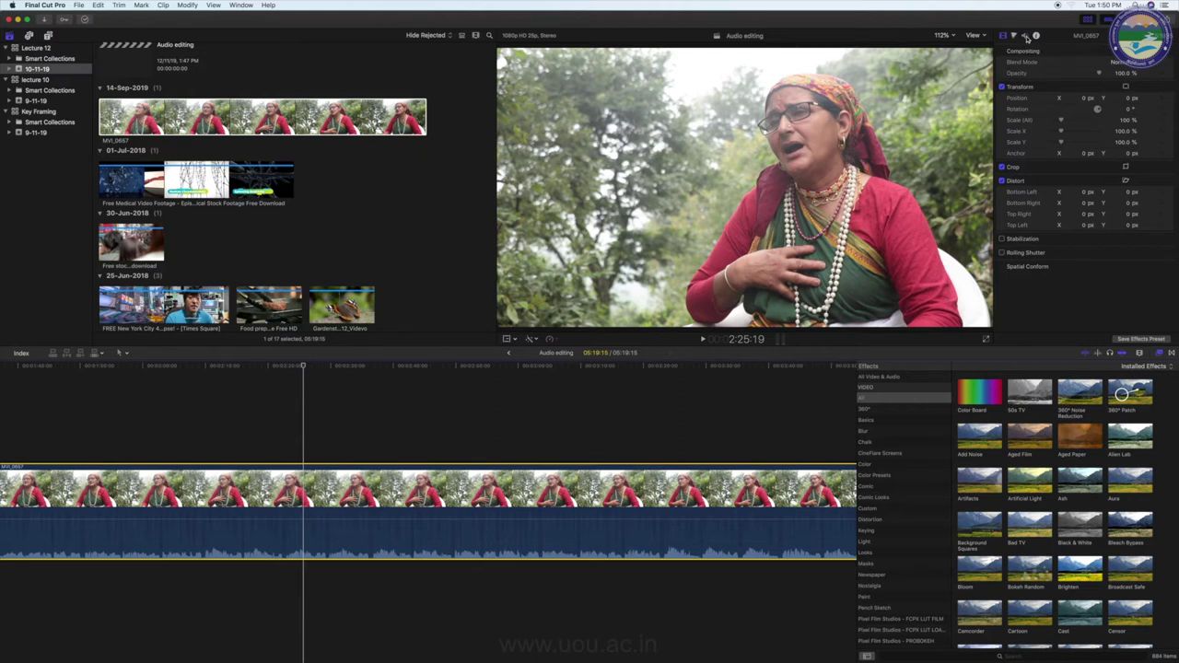
{"action": "left_click_drag", "start_coordinate": [1087, 52], "coordinate": [1042, 51]}
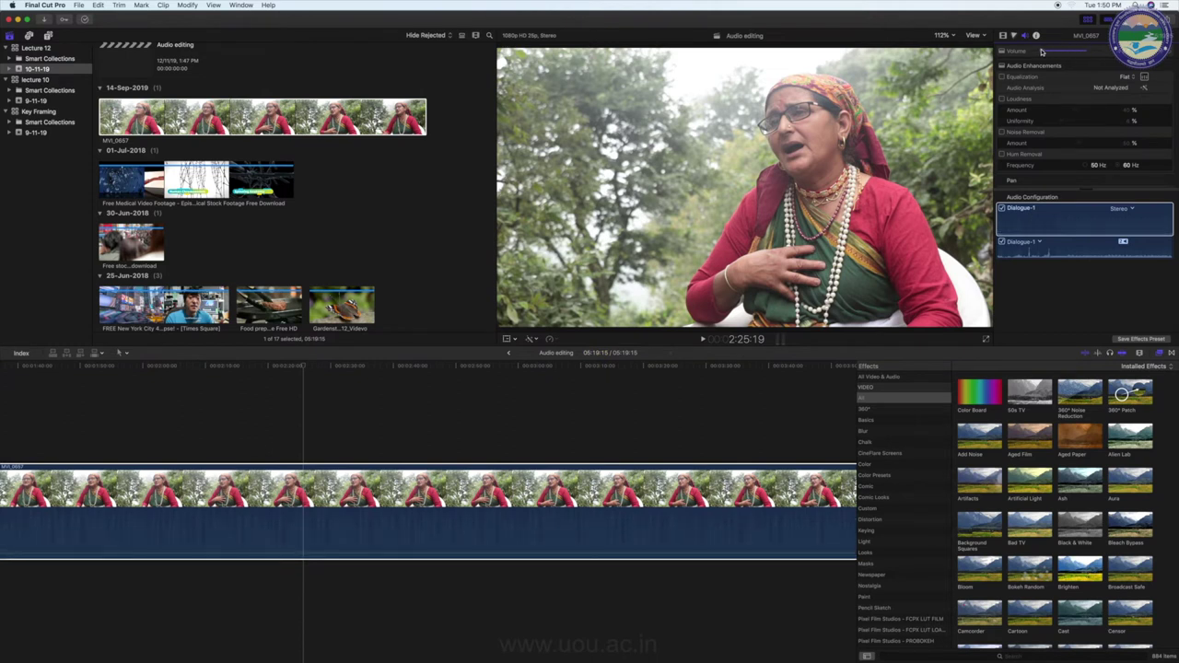
{"action": "left_click_drag", "start_coordinate": [1043, 52], "coordinate": [1098, 54]}
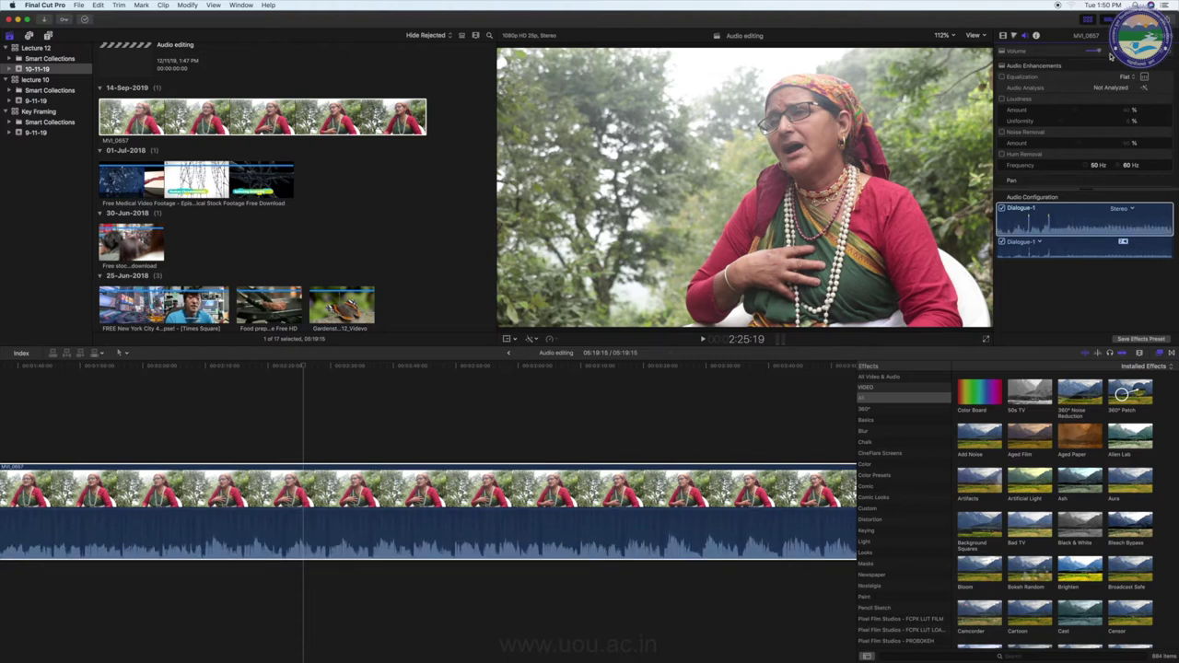
{"action": "left_click_drag", "start_coordinate": [1110, 57], "coordinate": [1078, 52]}
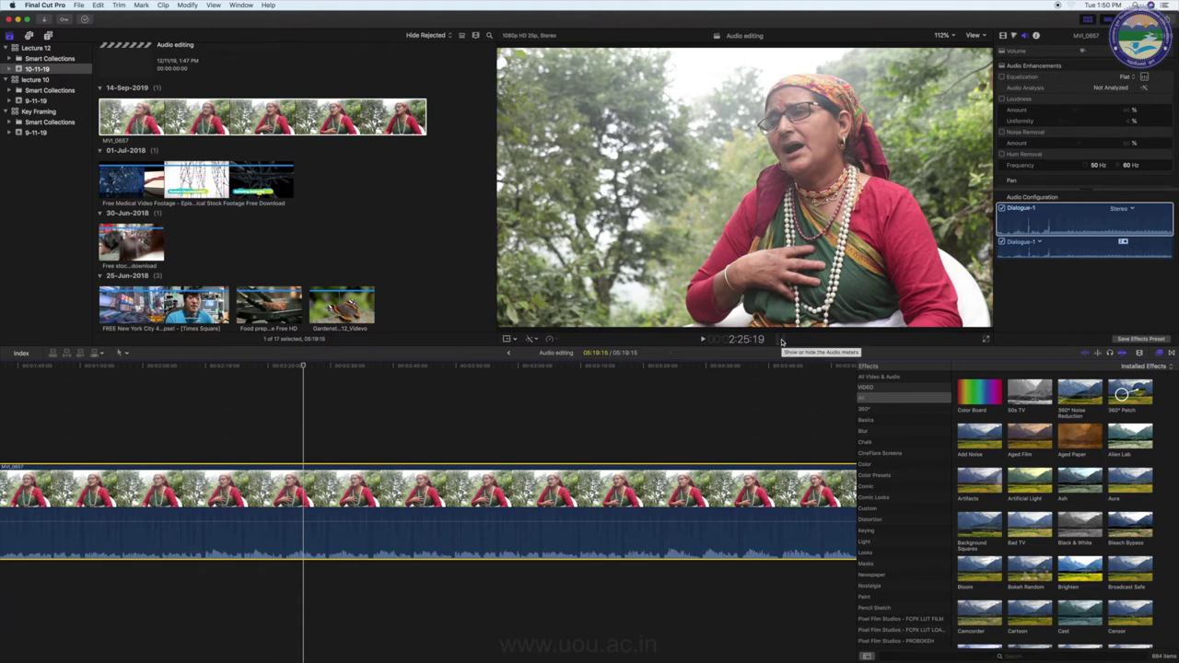
{"action": "left_click", "coordinate": [300, 368]}
{"action": "key", "text": "space"}
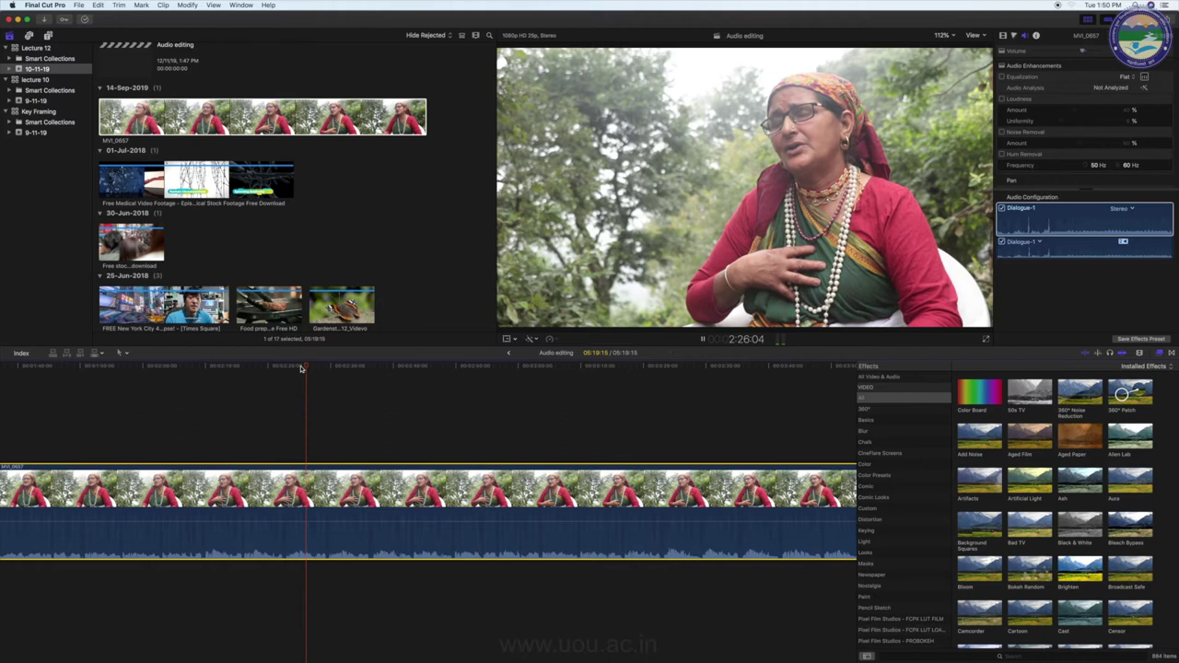
{"action": "key", "text": "space"}
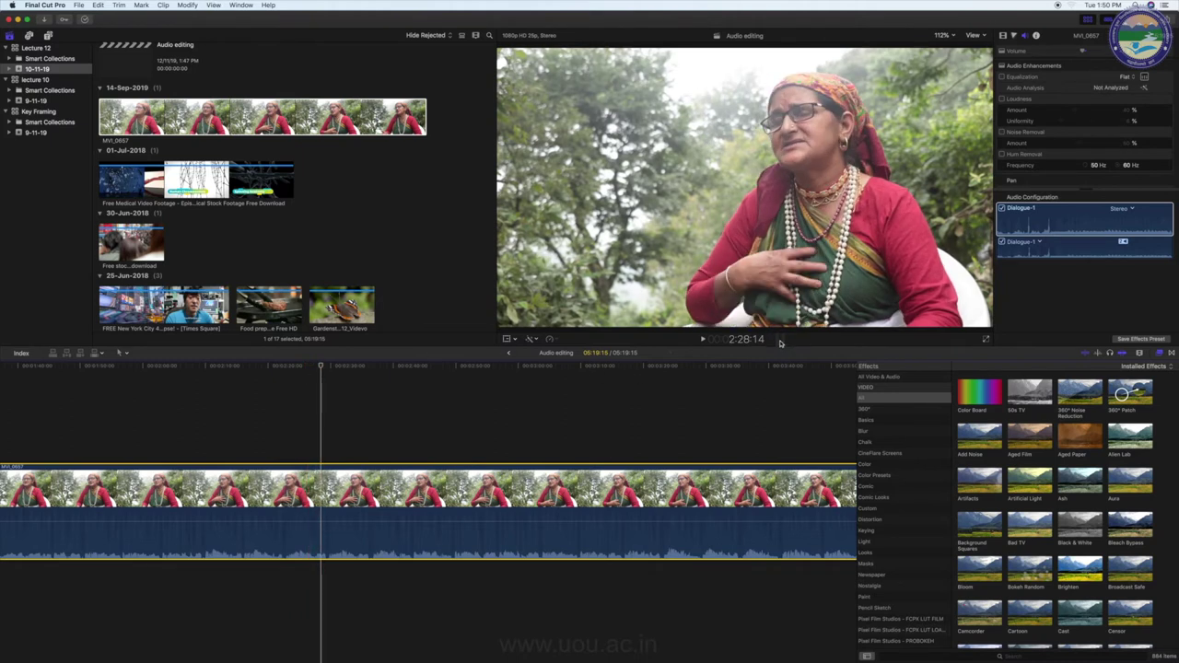
- Turn on the audio meters and play the interview to watch its levels
{"action": "left_click", "coordinate": [780, 341]}
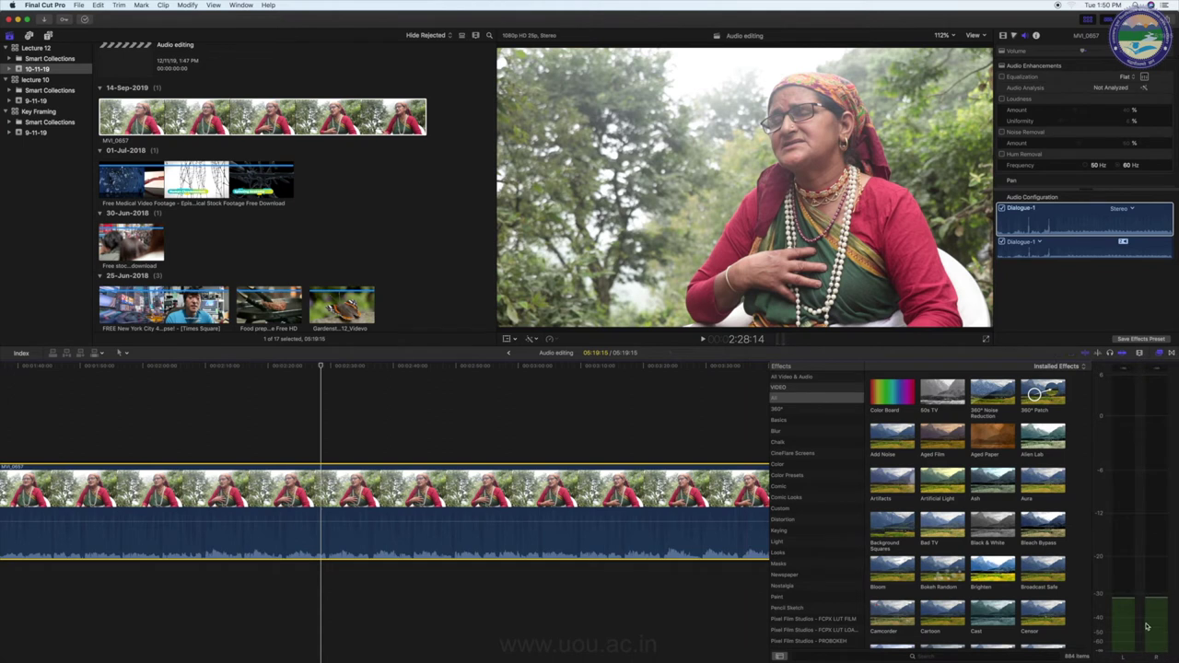
{"action": "key", "text": "space"}
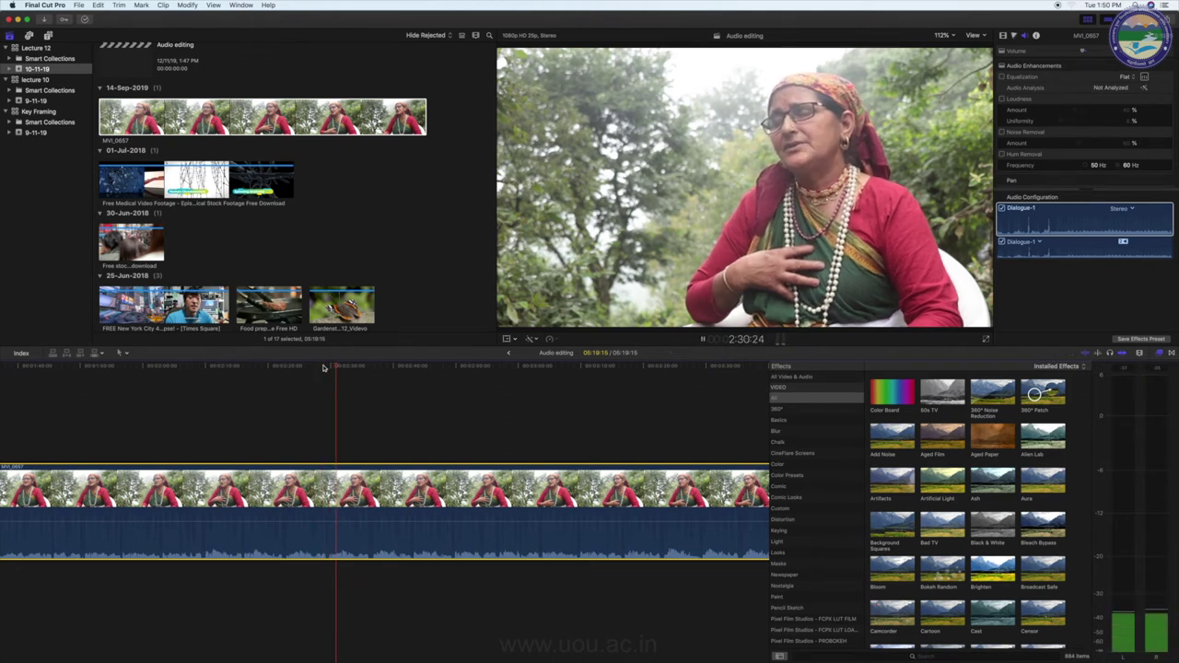
{"action": "key", "text": "space"}
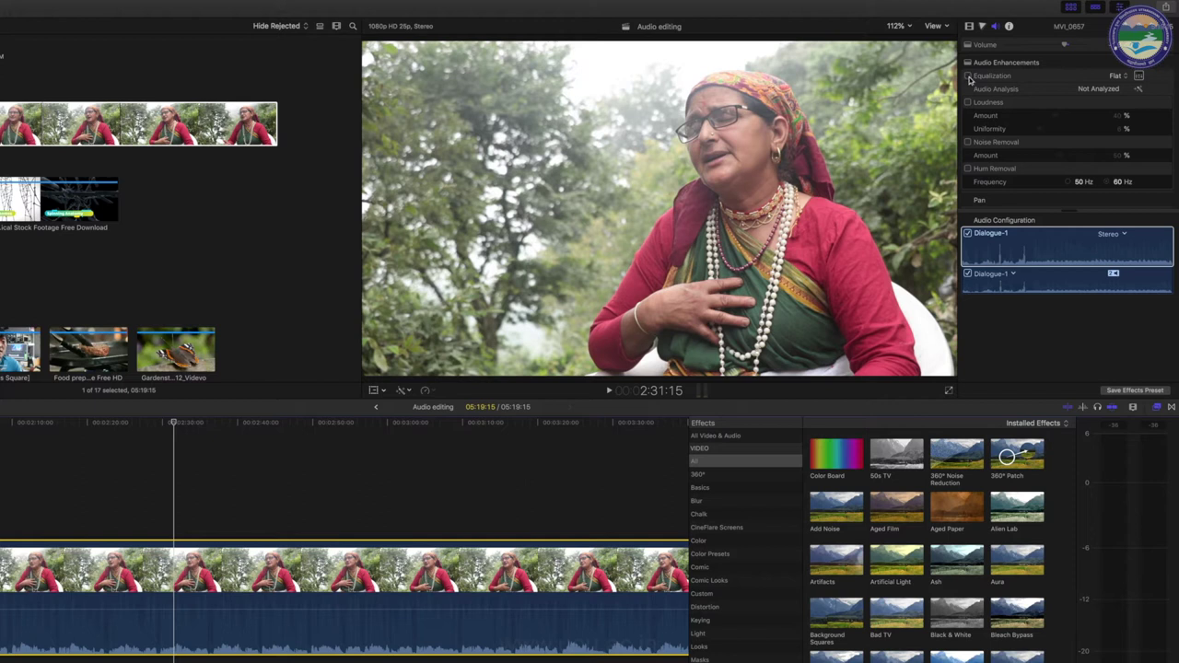
- Keep the interview's equalization at Flat and check the flat Graphic Equalizer window
{"action": "left_click", "coordinate": [1119, 76]}
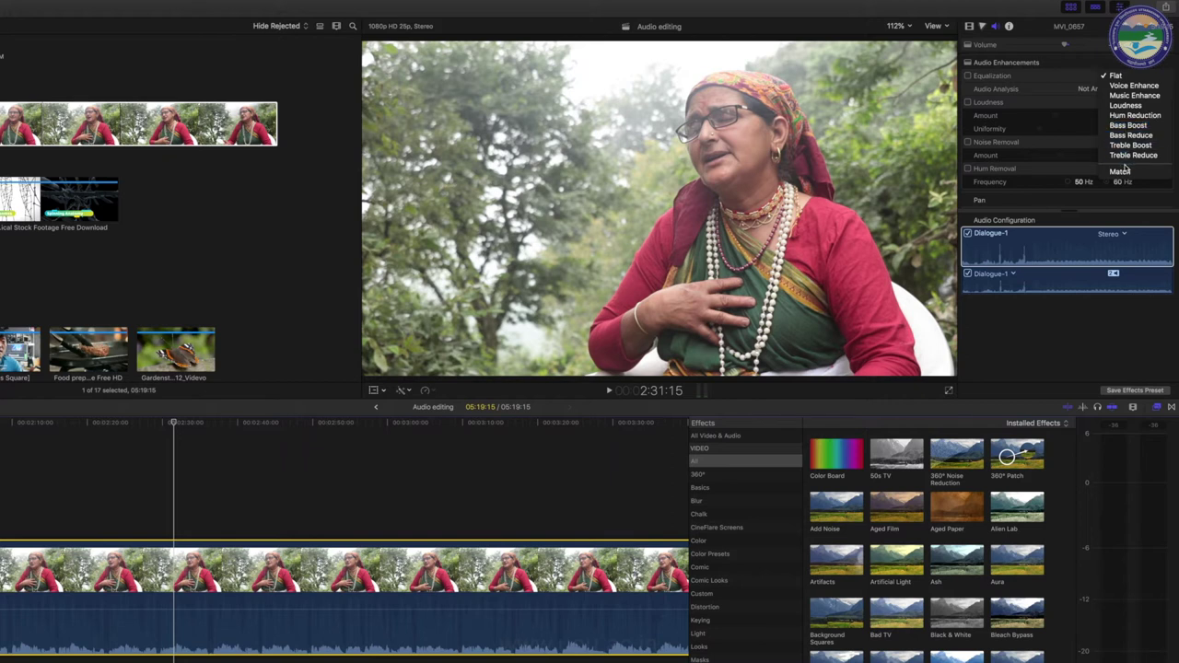
{"action": "left_click", "coordinate": [1080, 110]}
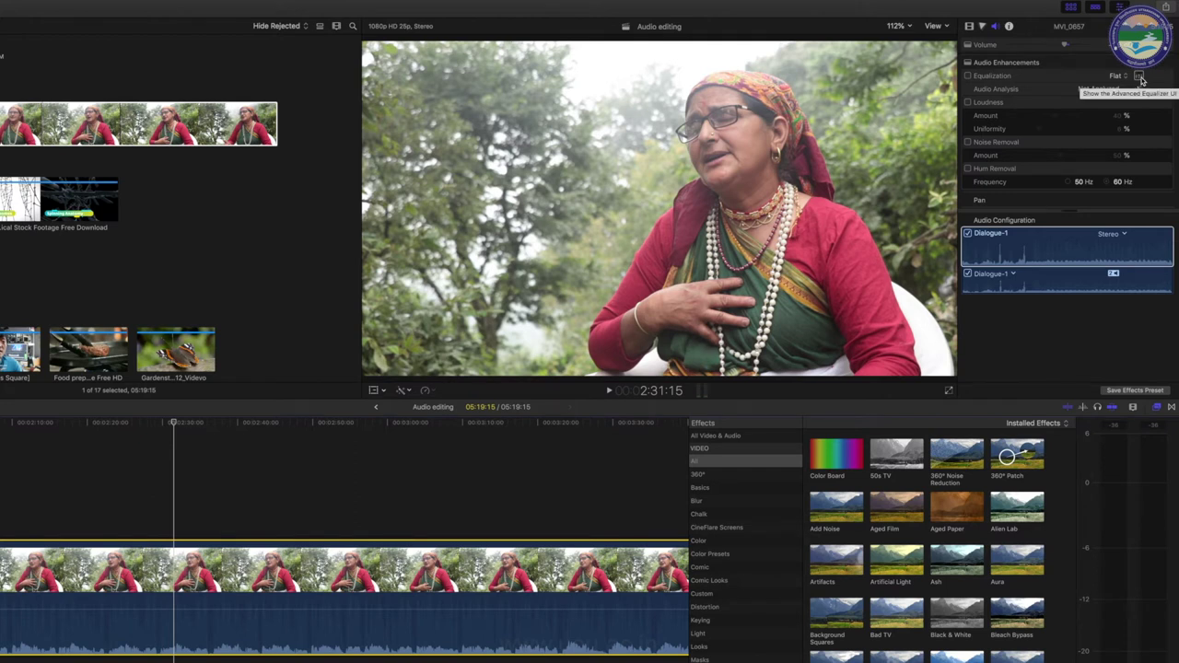
{"action": "left_click", "coordinate": [1141, 80]}
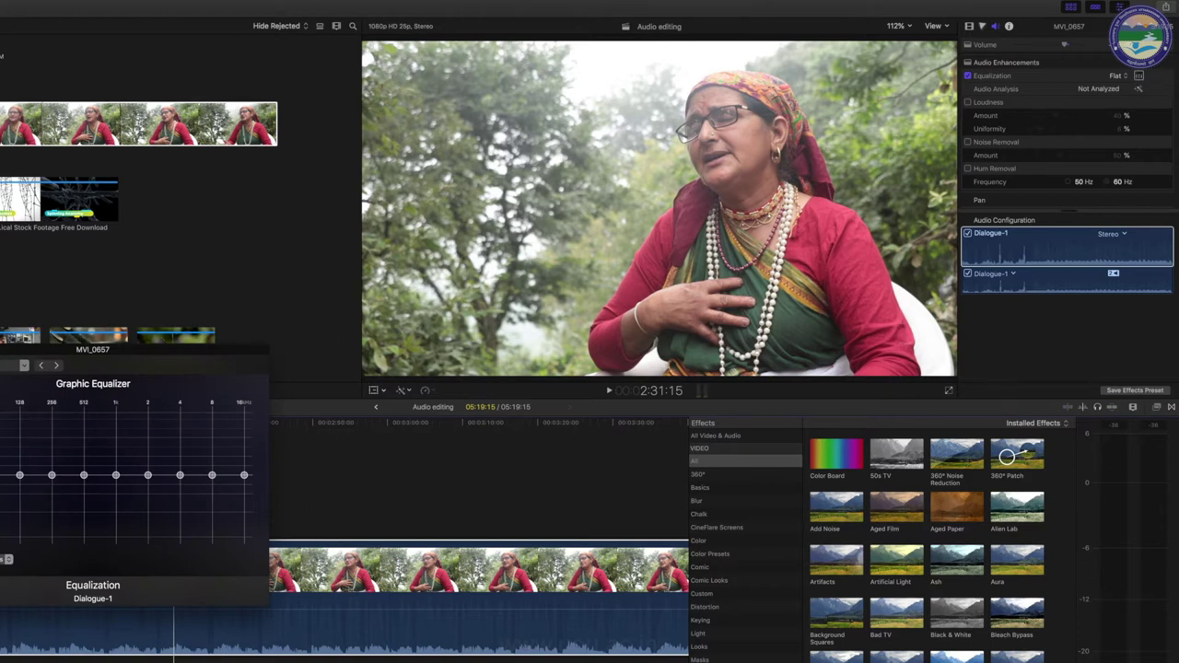
{"action": "key", "text": "Escape"}
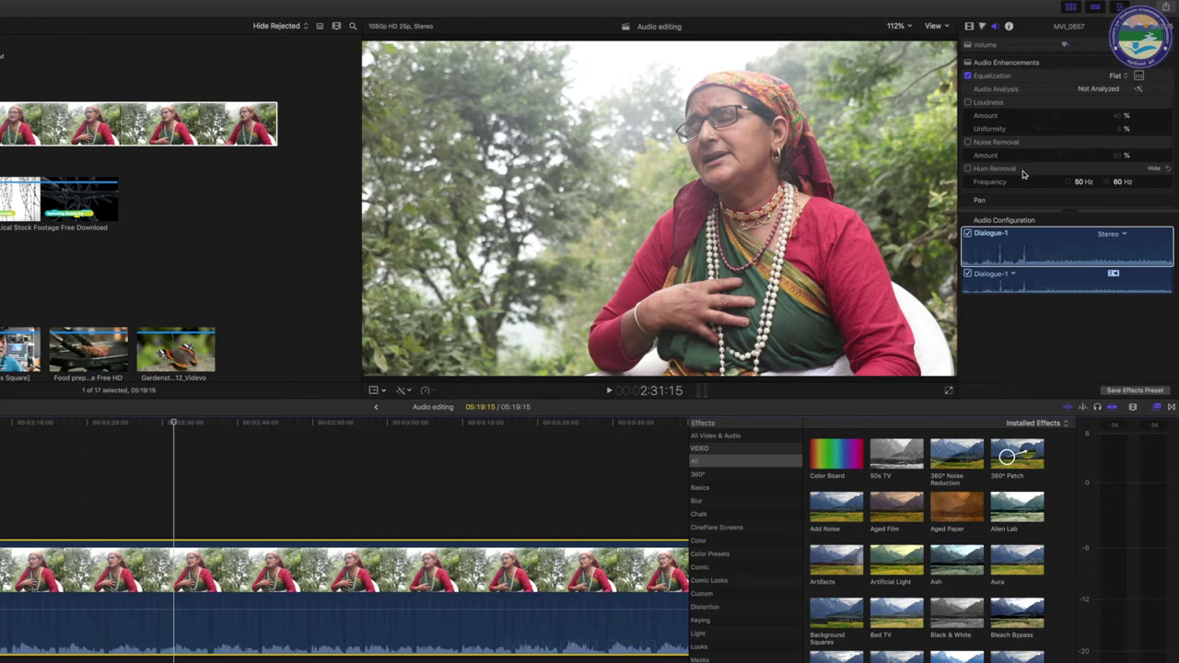
- Change the Dialogue-1 channel configuration from Stereo to Dual Mono
{"action": "left_click", "coordinate": [1016, 230]}
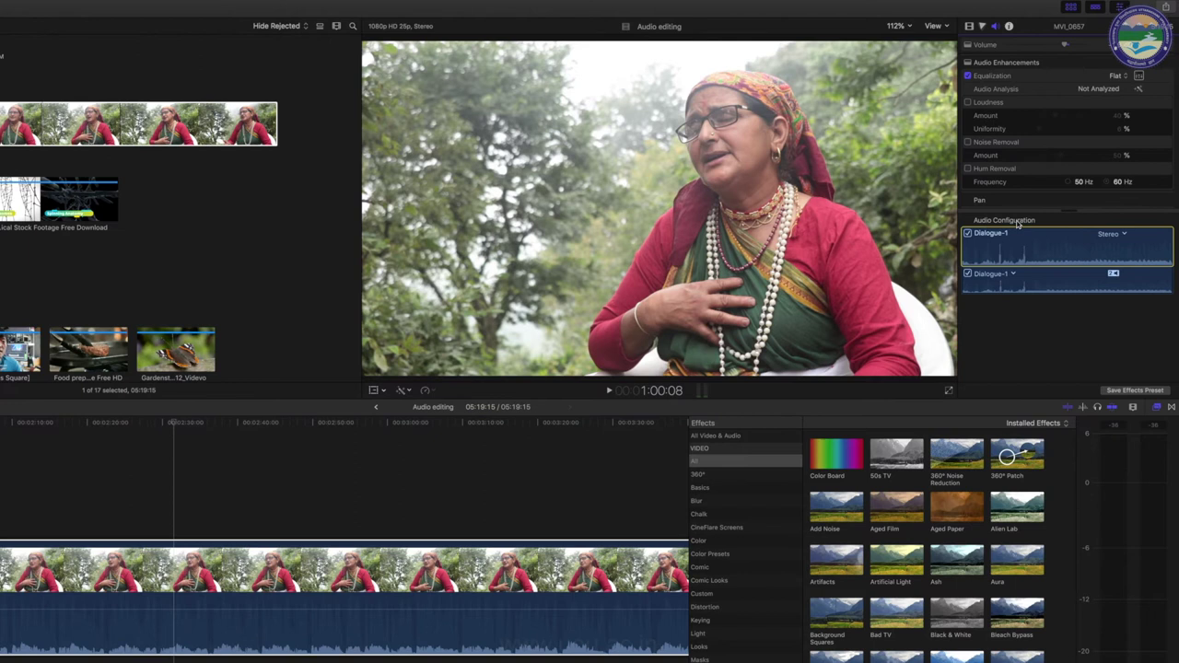
{"action": "left_click", "coordinate": [1119, 235]}
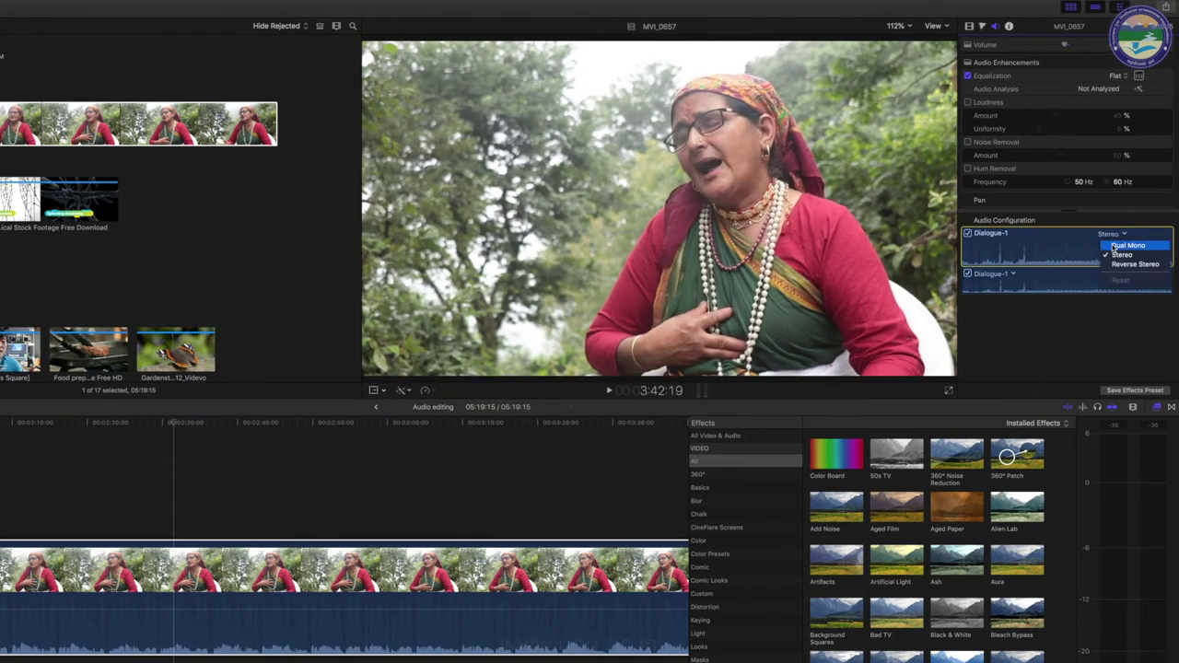
{"action": "left_click", "coordinate": [1122, 254]}
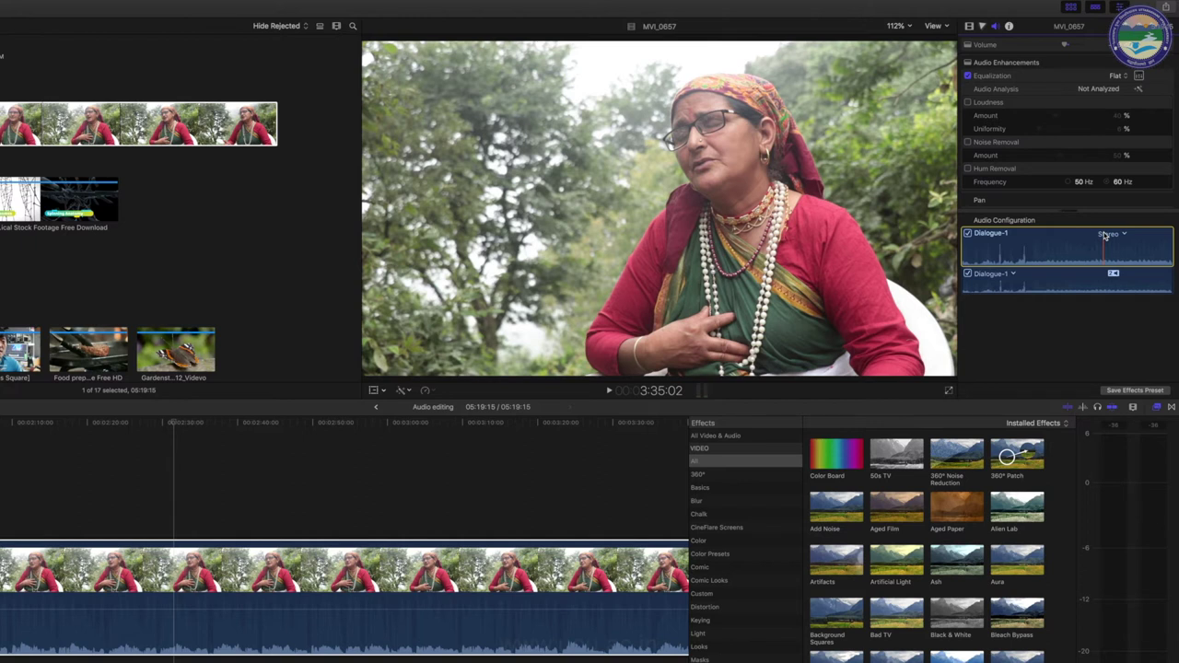
{"action": "left_click", "coordinate": [1105, 235]}
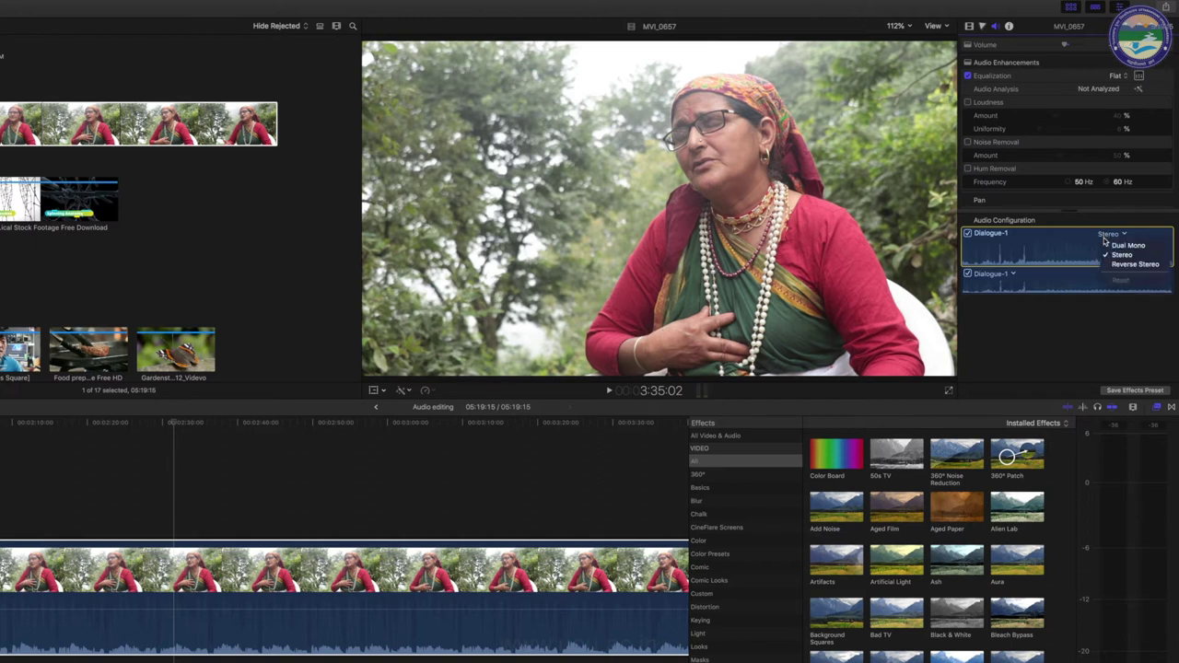
{"action": "left_click", "coordinate": [1110, 244]}
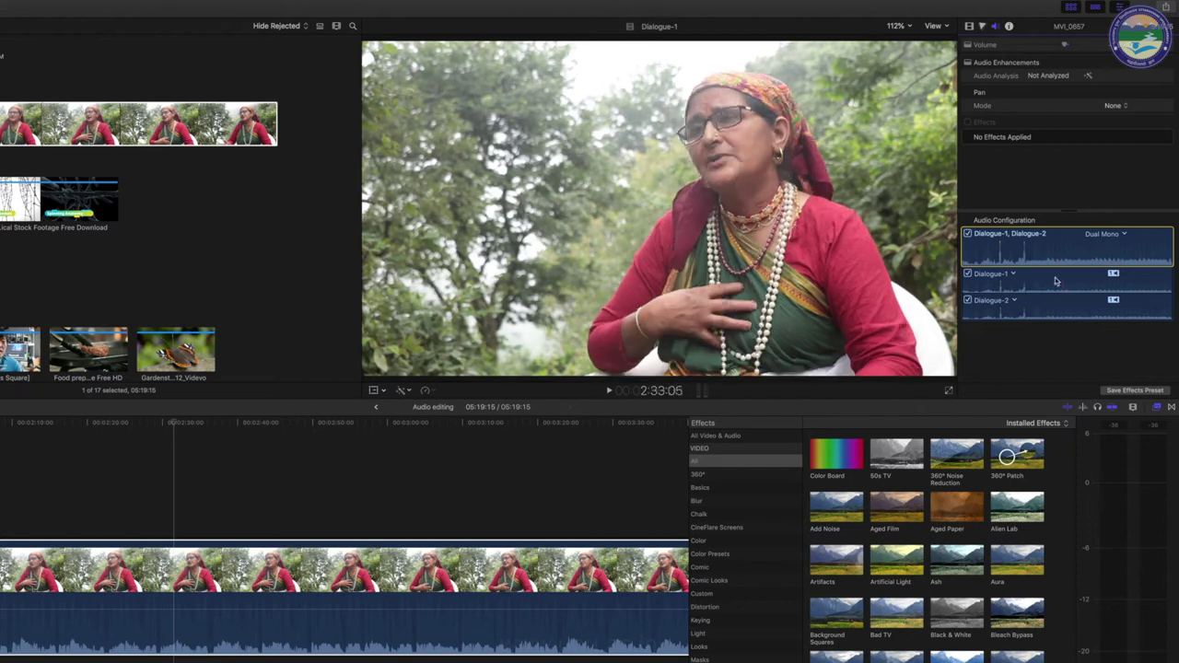
- Uncheck Dialogue-2 in Audio Configuration so only Dialogue-1 stays active
{"action": "left_click", "coordinate": [1004, 279]}
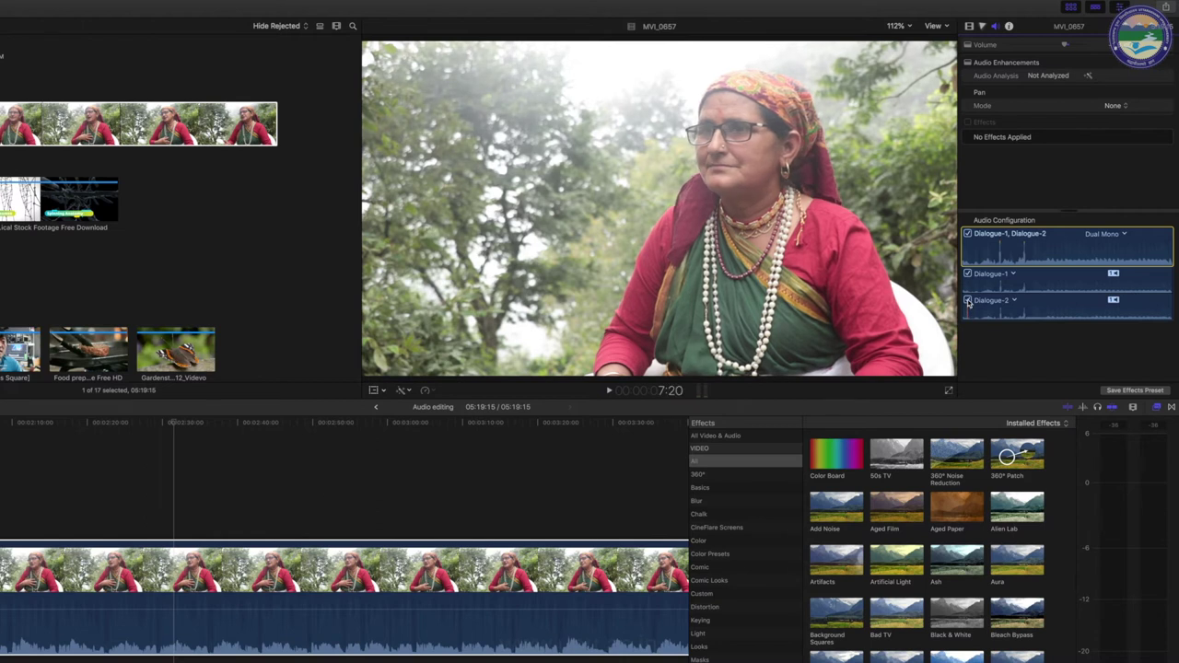
{"action": "left_click", "coordinate": [967, 300]}
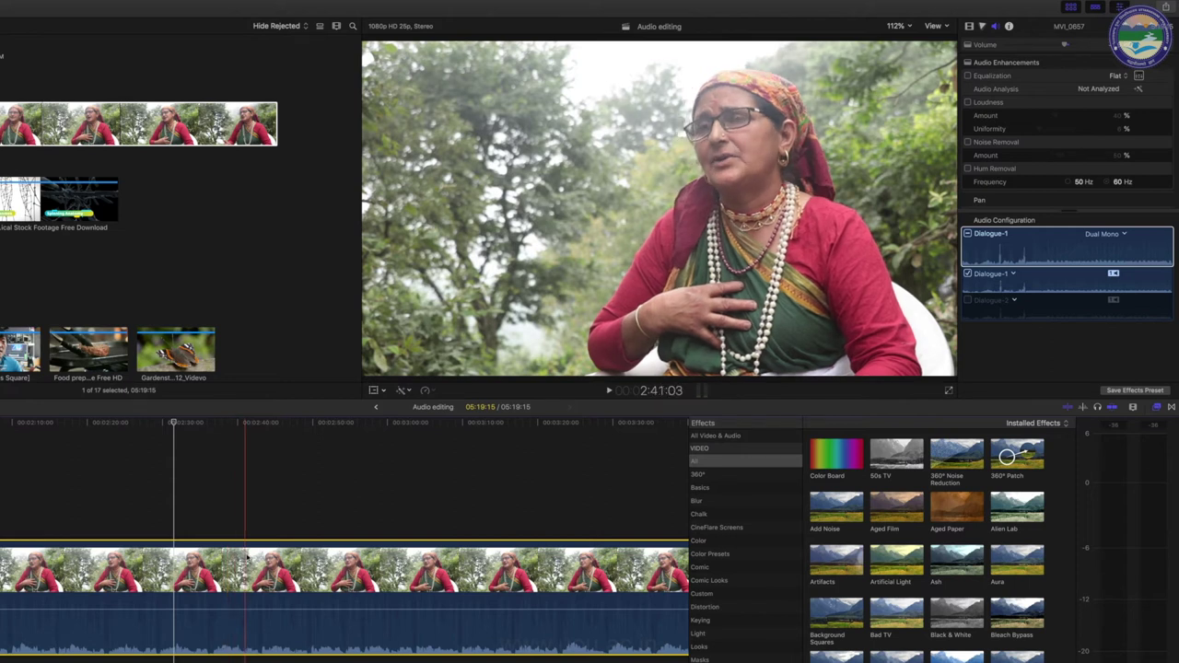
- Detach the MVI_0657 clip's audio, zoom the timeline out, and play it
{"action": "right_click", "coordinate": [249, 557]}
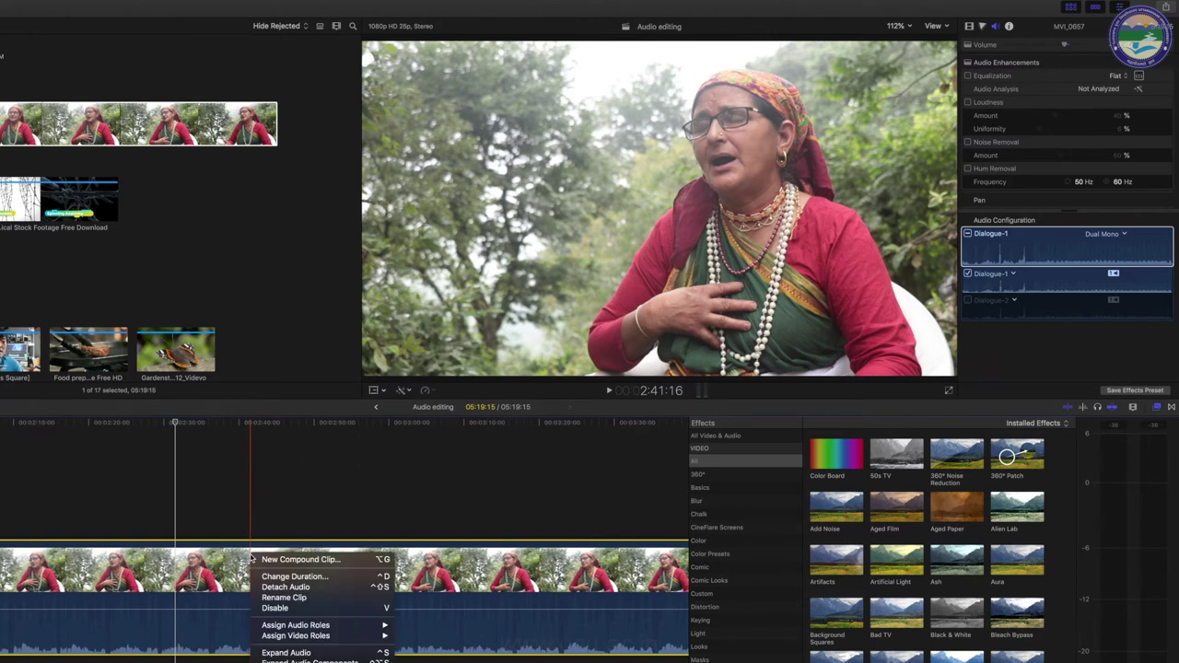
{"action": "left_click", "coordinate": [295, 590]}
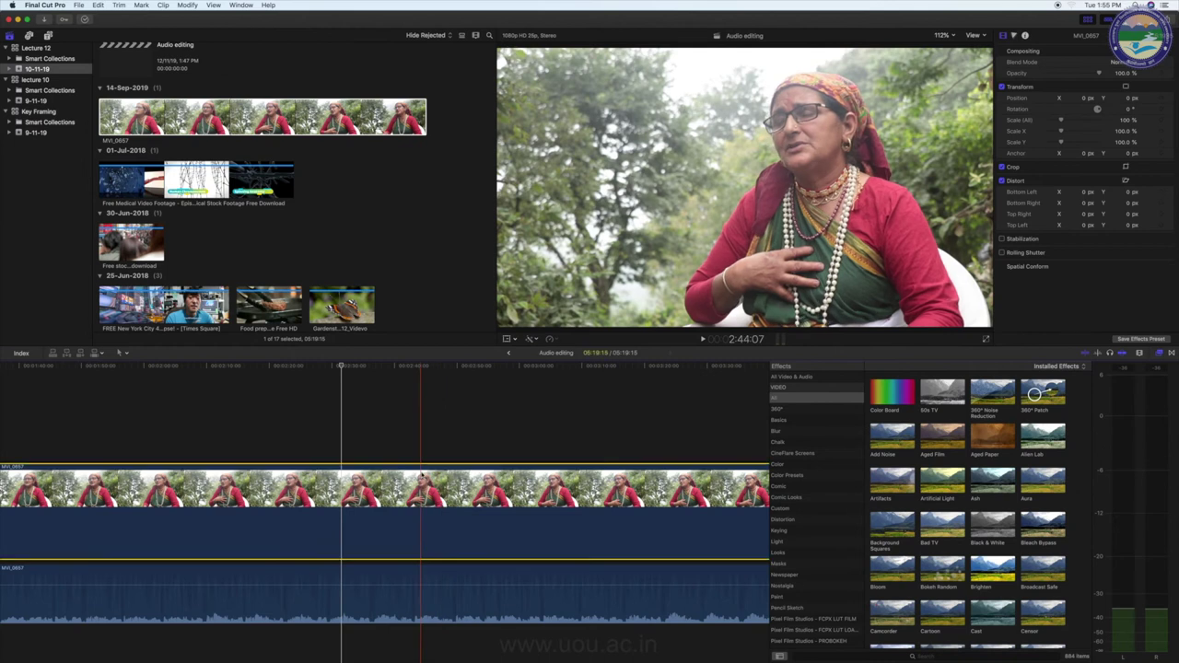
{"action": "key", "text": "super+minus"}
{"action": "key", "text": "super+minus"}
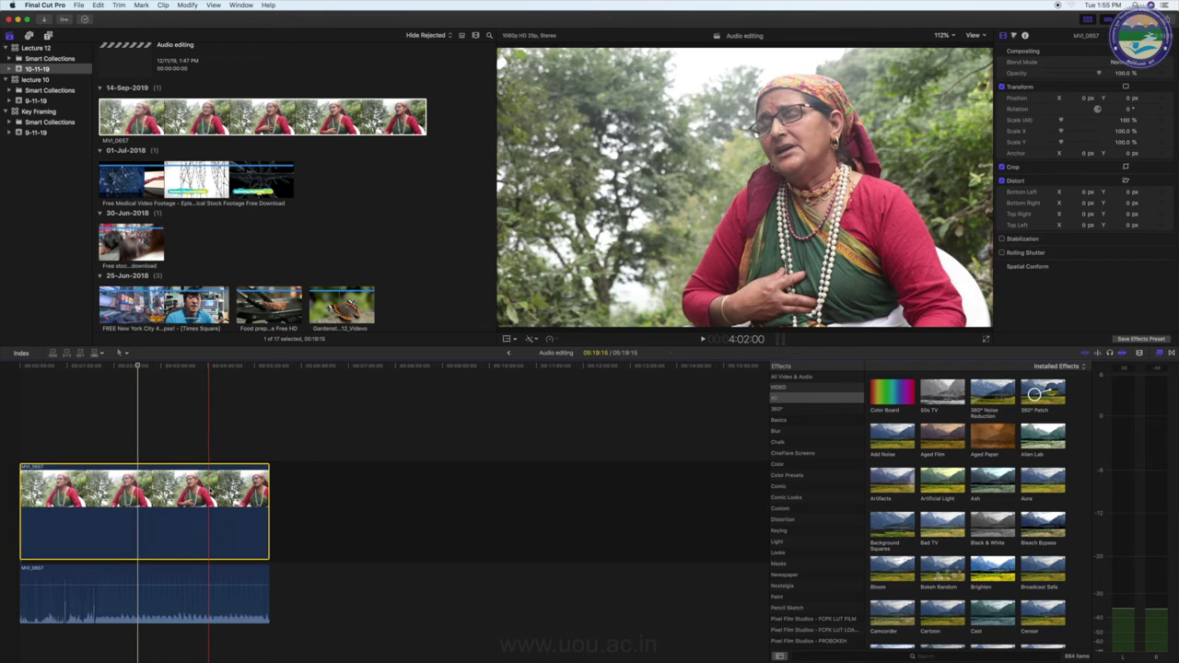
{"action": "key", "text": "space"}
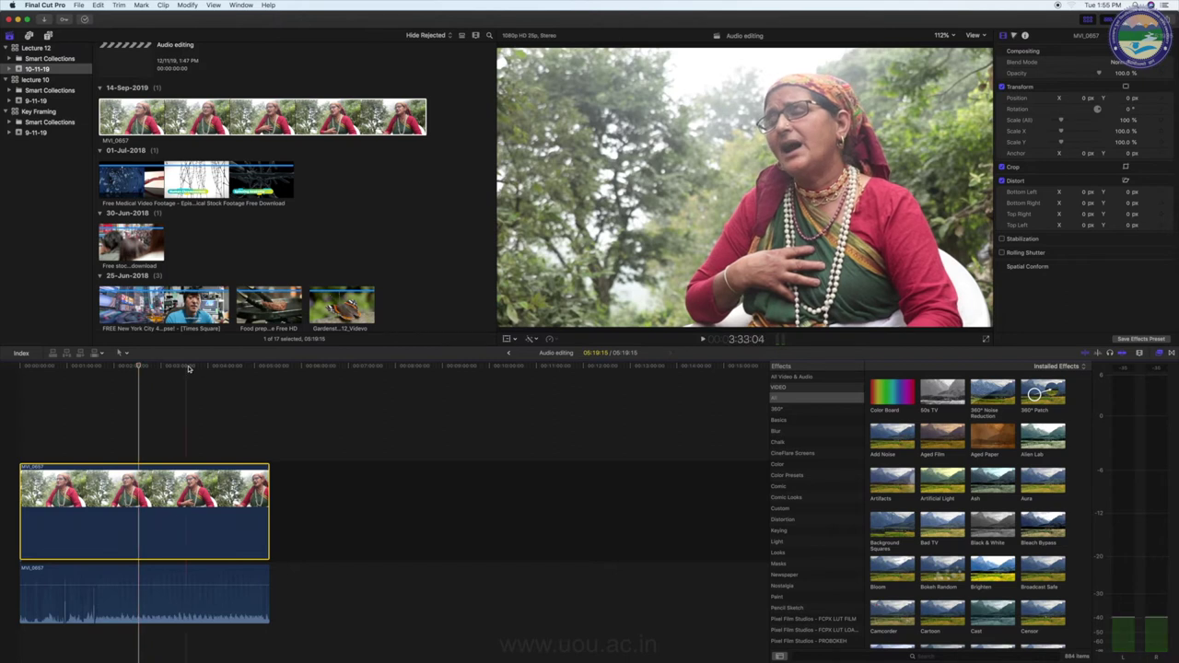
- Slide the detached audio clip to begin where the interview video ends, and play the join
{"action": "left_click_drag", "start_coordinate": [210, 580], "coordinate": [462, 582]}
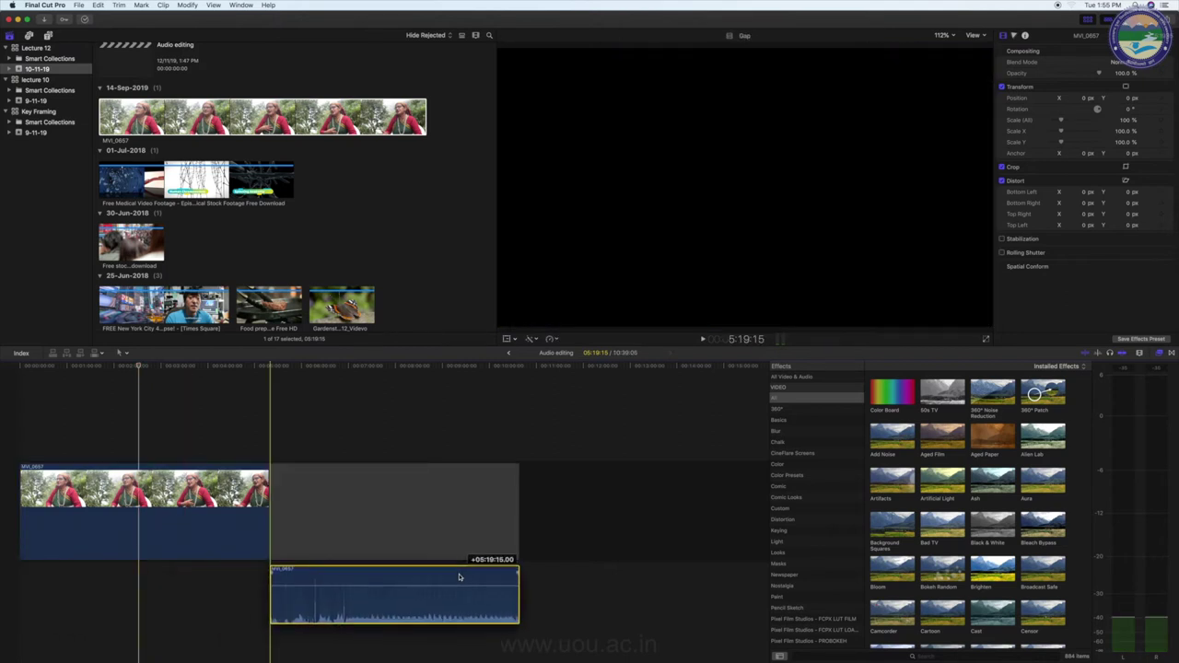
{"action": "left_click", "coordinate": [134, 367]}
{"action": "key", "text": "space"}
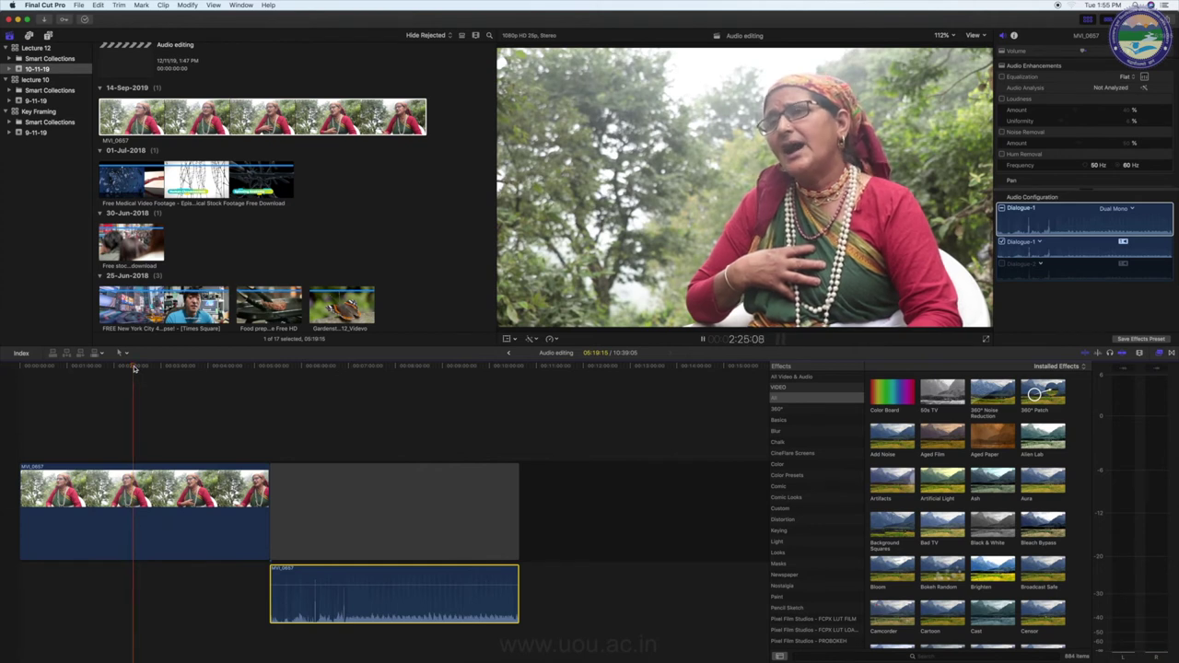
{"action": "key", "text": "space"}
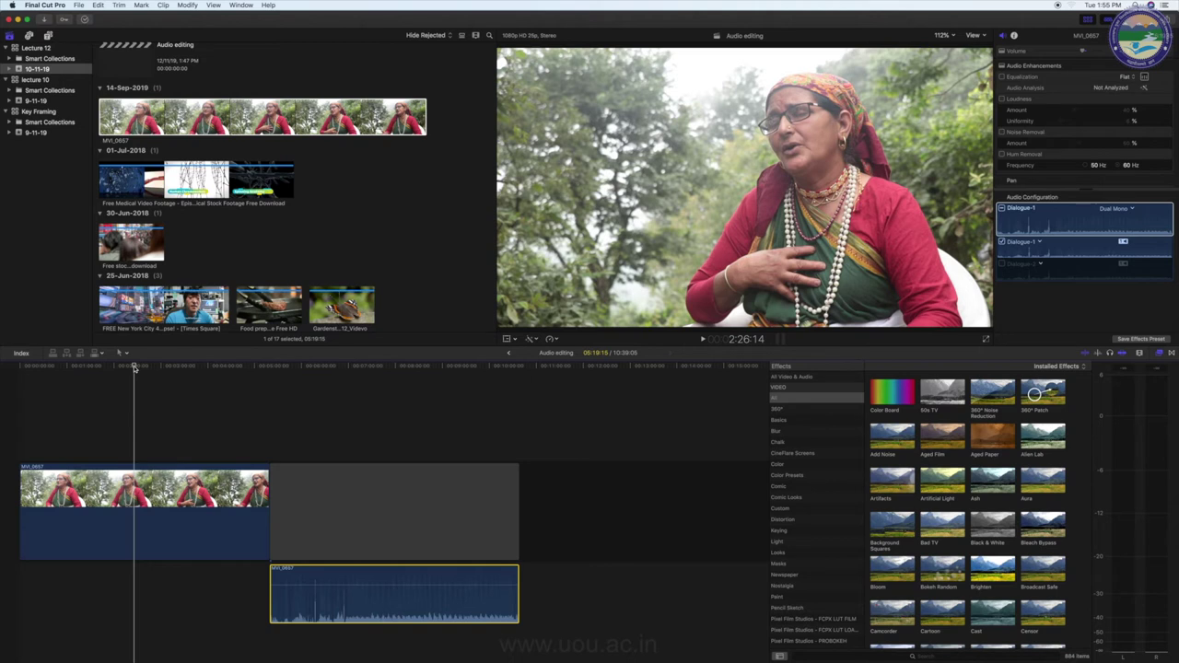
{"action": "left_click", "coordinate": [134, 367]}
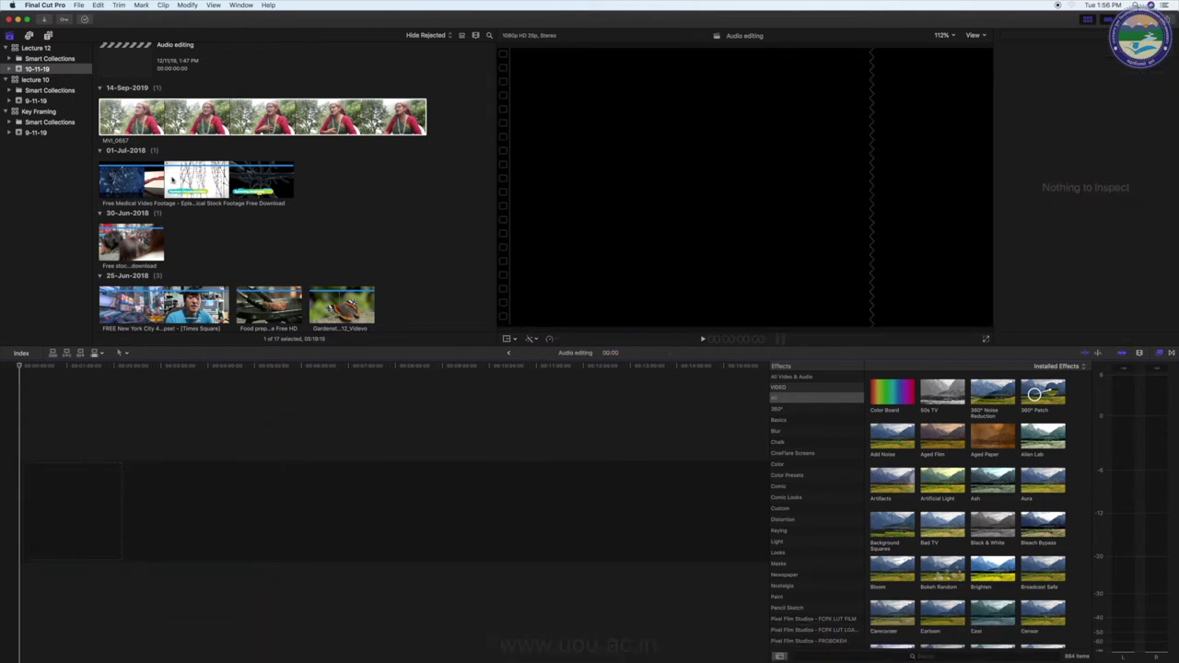
- Select MVI_0657 in the browser and preview it in the viewer, stopping at 2:38:21
{"action": "left_click", "coordinate": [159, 132]}
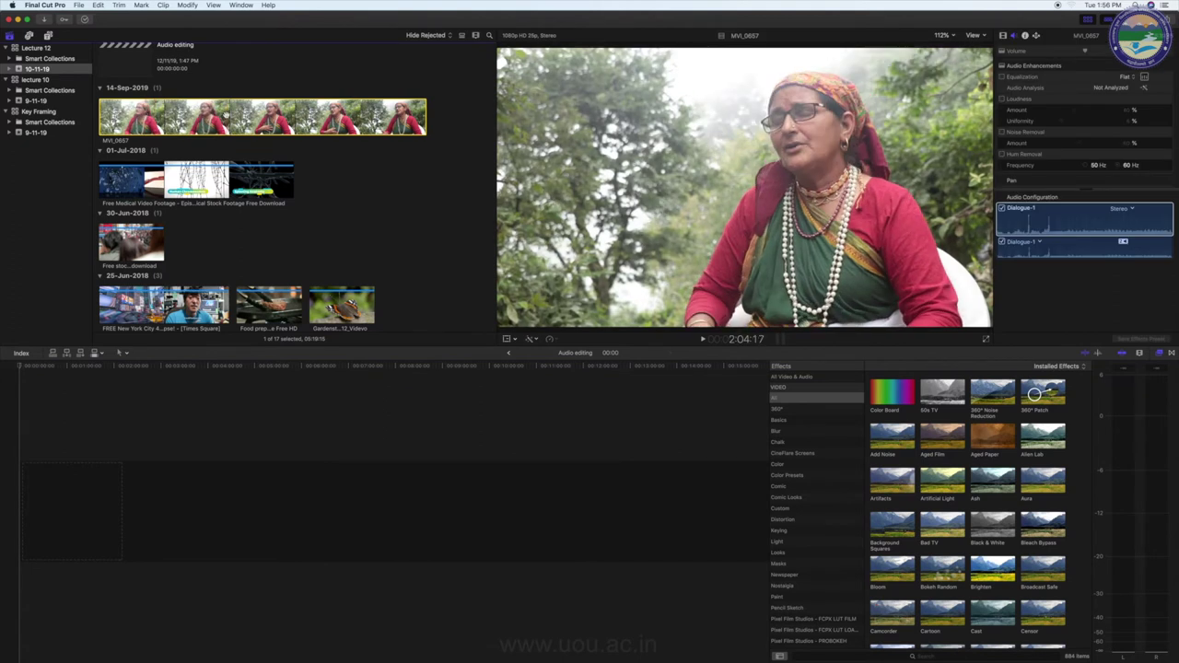
{"action": "key", "text": "s"}
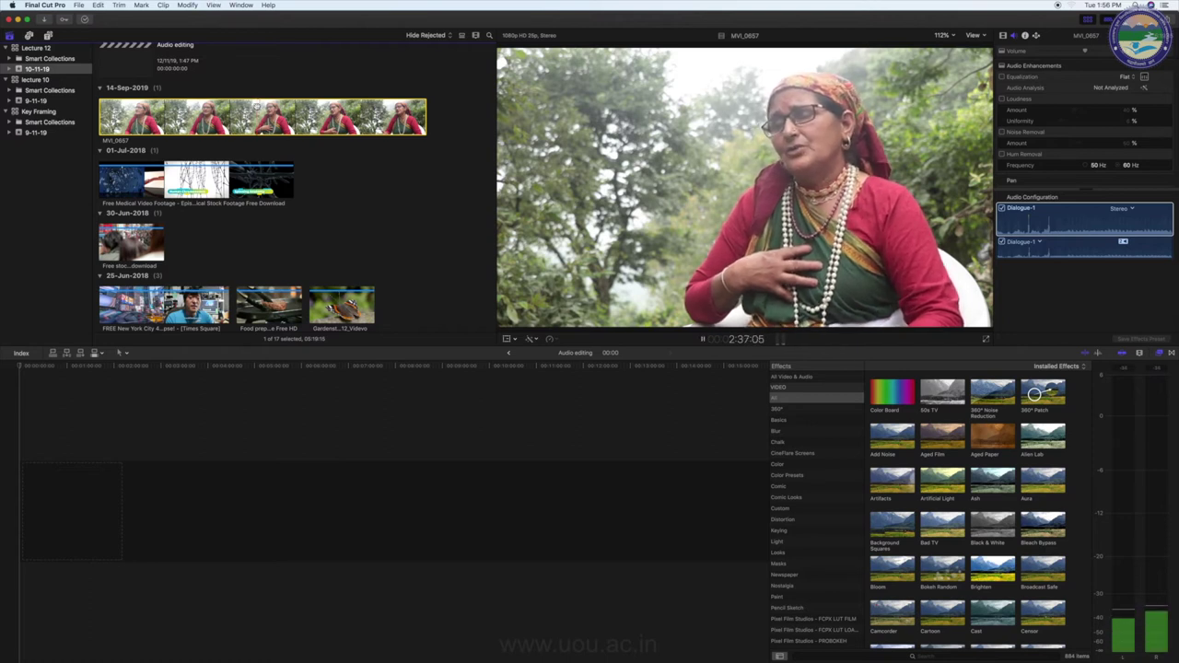
{"action": "key", "text": "space"}
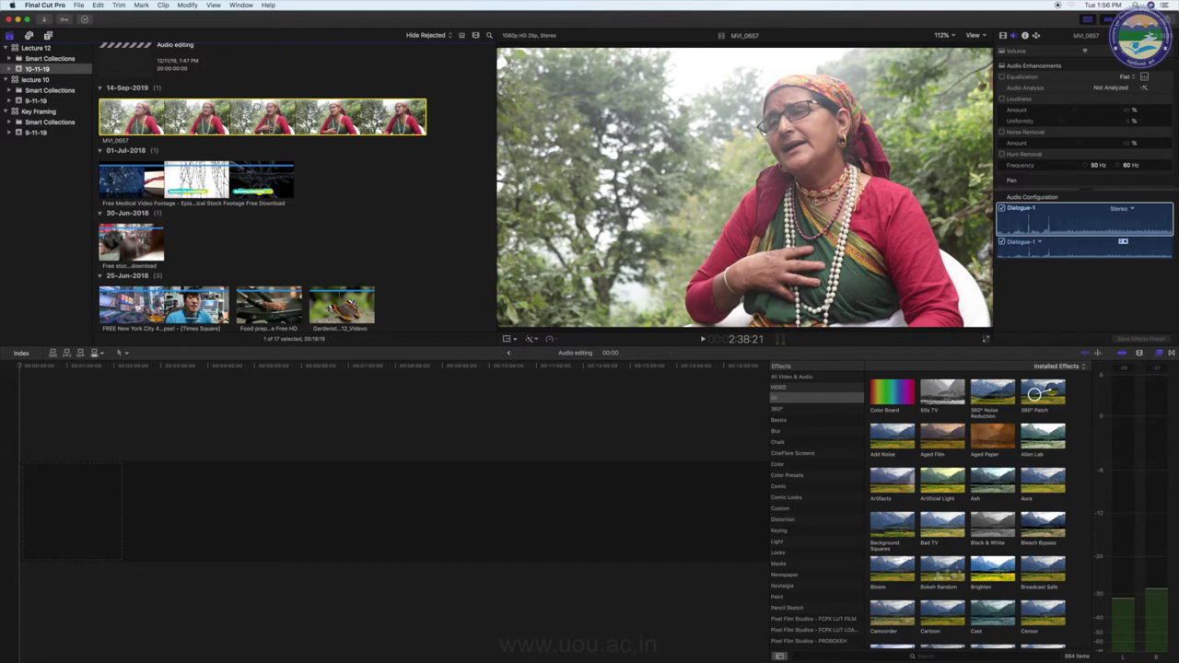
- Select the MVI_0657 interview clip and add ZOOM0001_TrLR to the selection in the browser
{"action": "scroll", "coordinate": [311, 184], "scroll_direction": "down", "scroll_amount": 10}
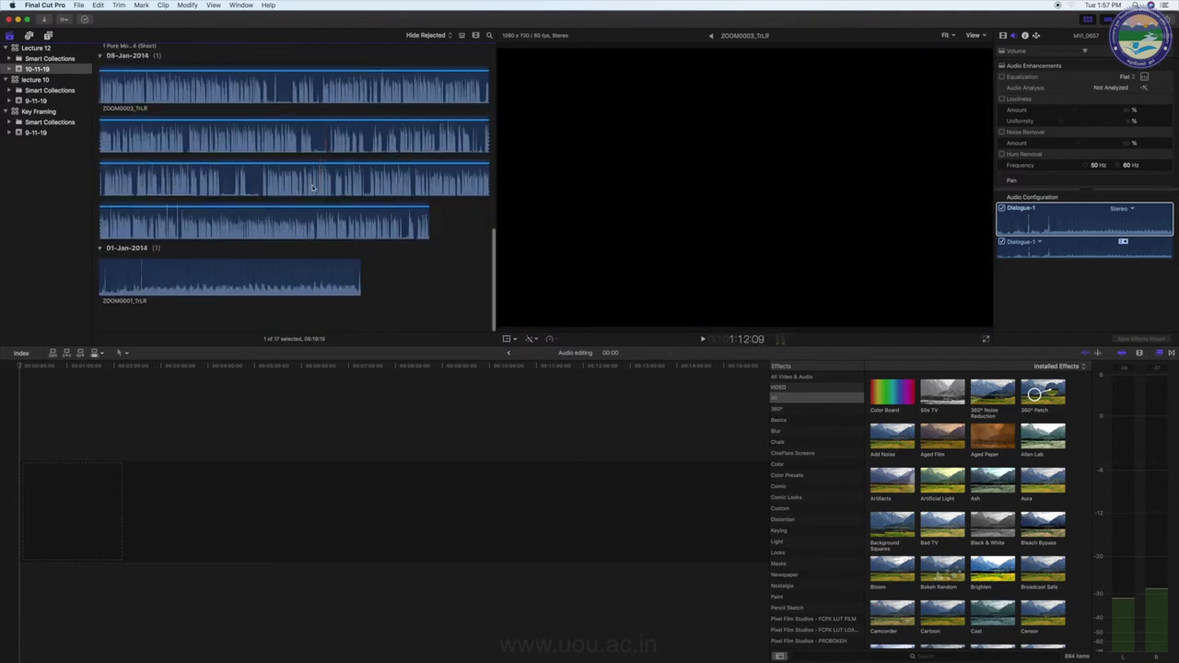
{"action": "left_click", "coordinate": [132, 290]}
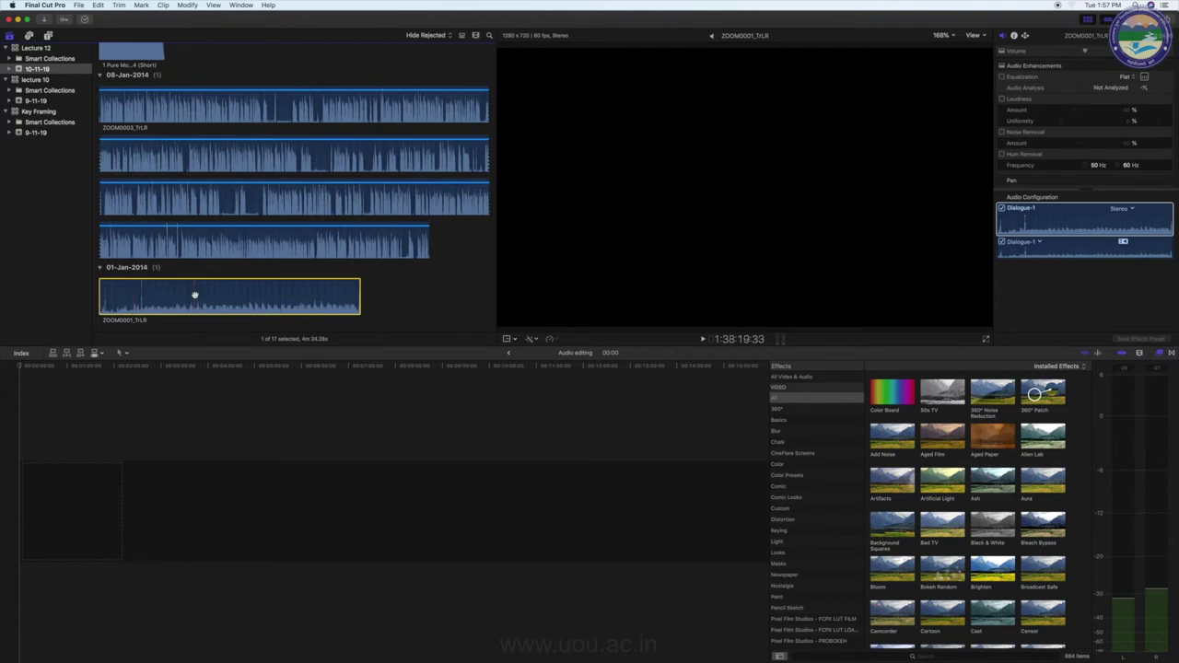
{"action": "scroll", "coordinate": [223, 295], "scroll_direction": "up", "scroll_amount": 3}
{"action": "scroll", "coordinate": [223, 296], "scroll_direction": "up", "scroll_amount": 5}
{"action": "scroll", "coordinate": [205, 192], "scroll_direction": "up", "scroll_amount": 5}
{"action": "scroll", "coordinate": [205, 193], "scroll_direction": "up", "scroll_amount": 3}
{"action": "left_click", "coordinate": [185, 145]}
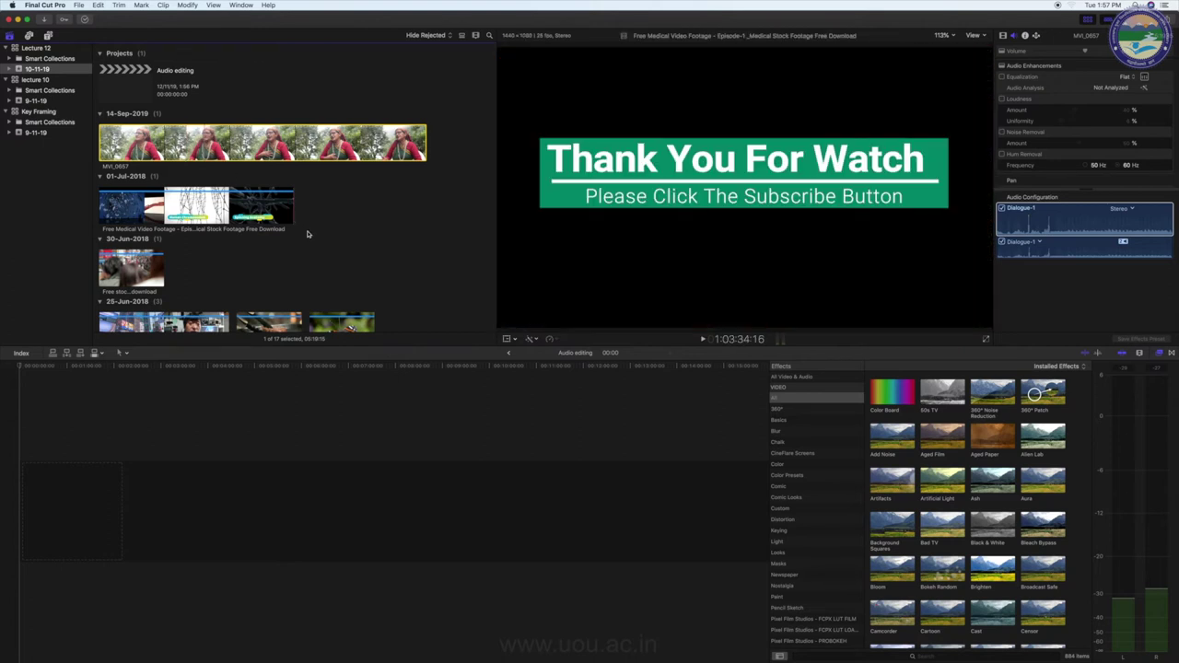
{"action": "scroll", "coordinate": [308, 234], "scroll_direction": "down", "scroll_amount": 10}
{"action": "left_click", "coordinate": [221, 294], "text": "super"}
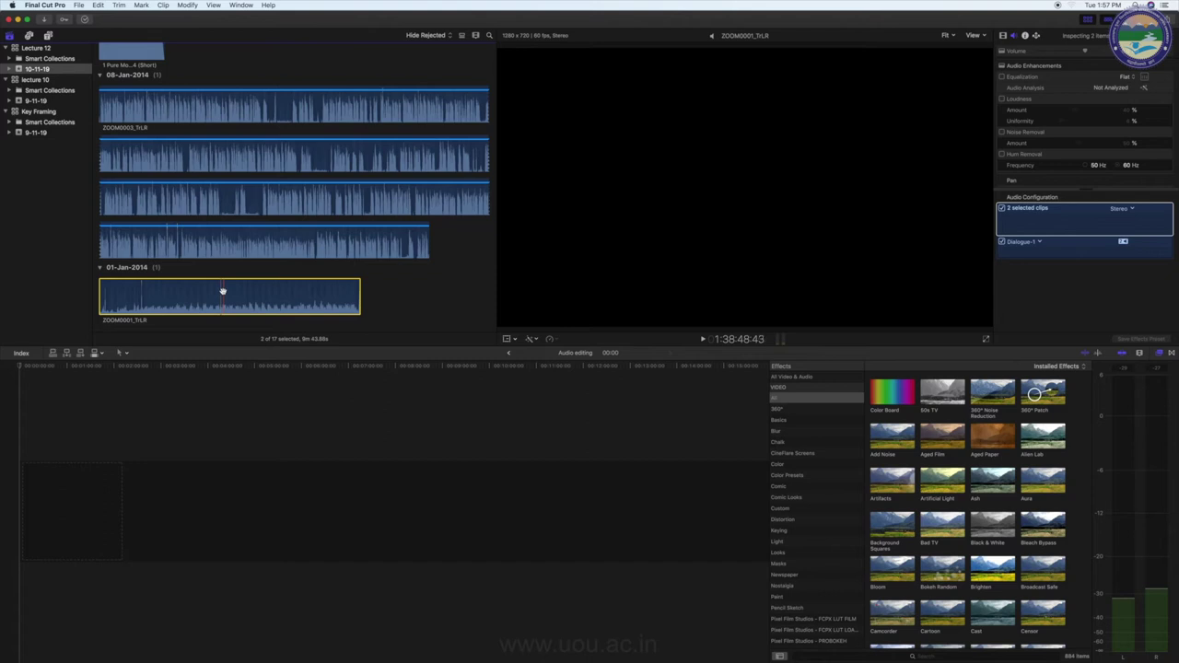
- Synchronize MVI_0657 and ZOOM0001_TrLR into a new synchronized clip named 'track 1'
{"action": "right_click", "coordinate": [222, 291]}
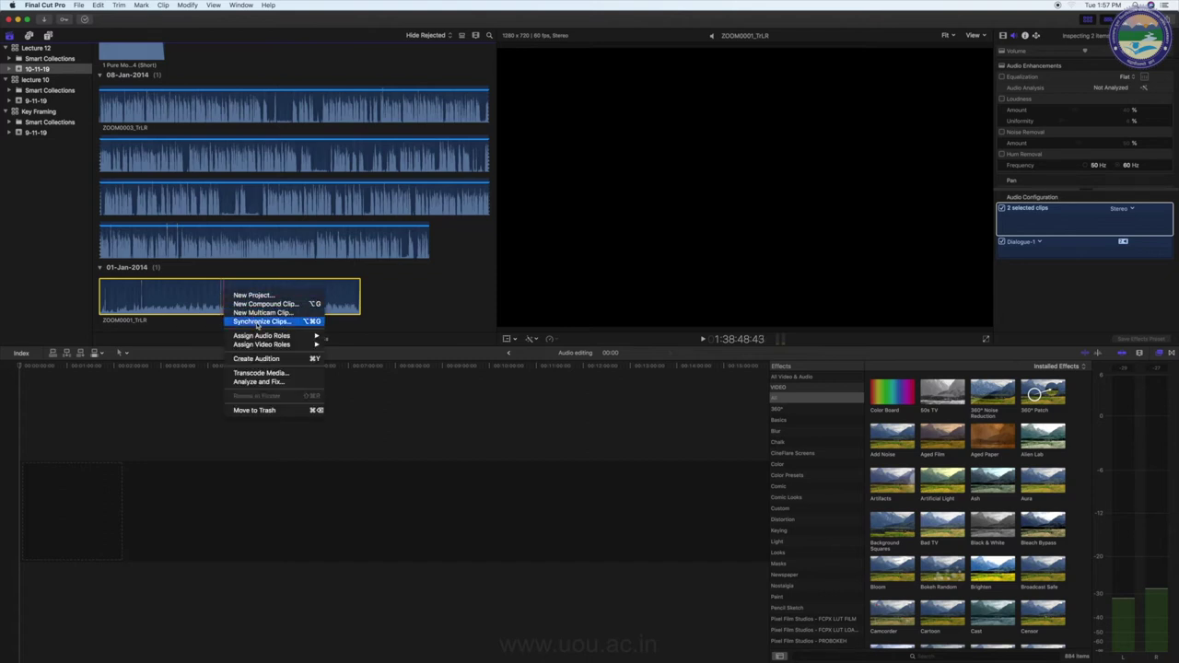
{"action": "left_click", "coordinate": [260, 322]}
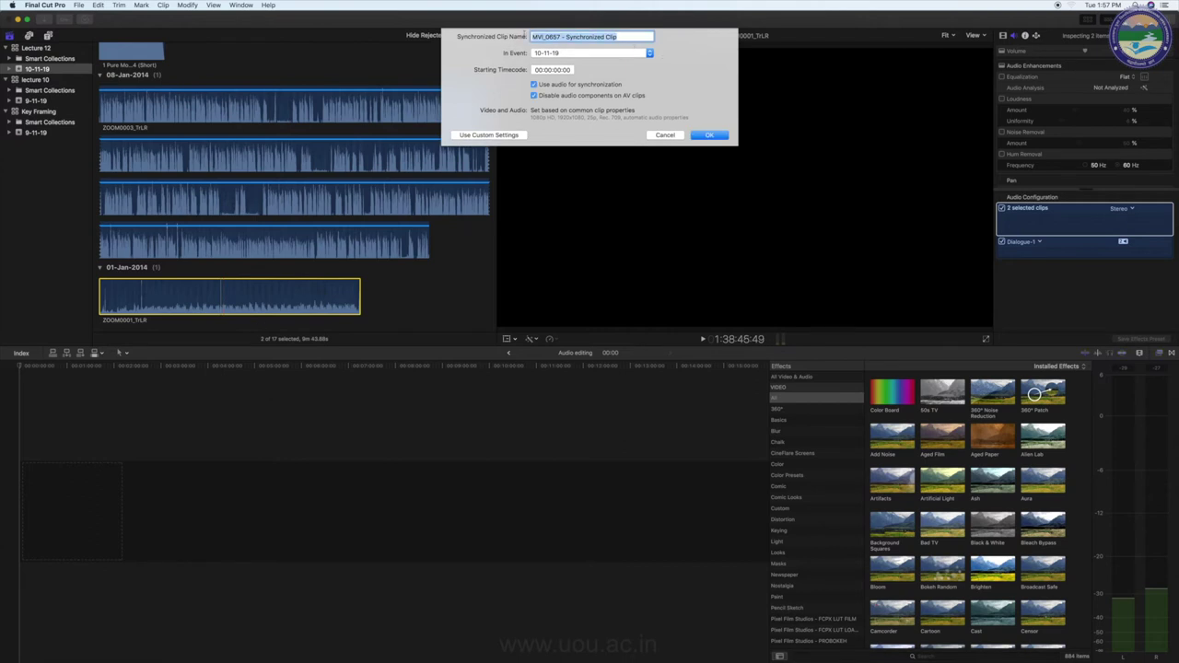
{"action": "type", "text": "track 1"}
{"action": "left_click", "coordinate": [709, 135]}
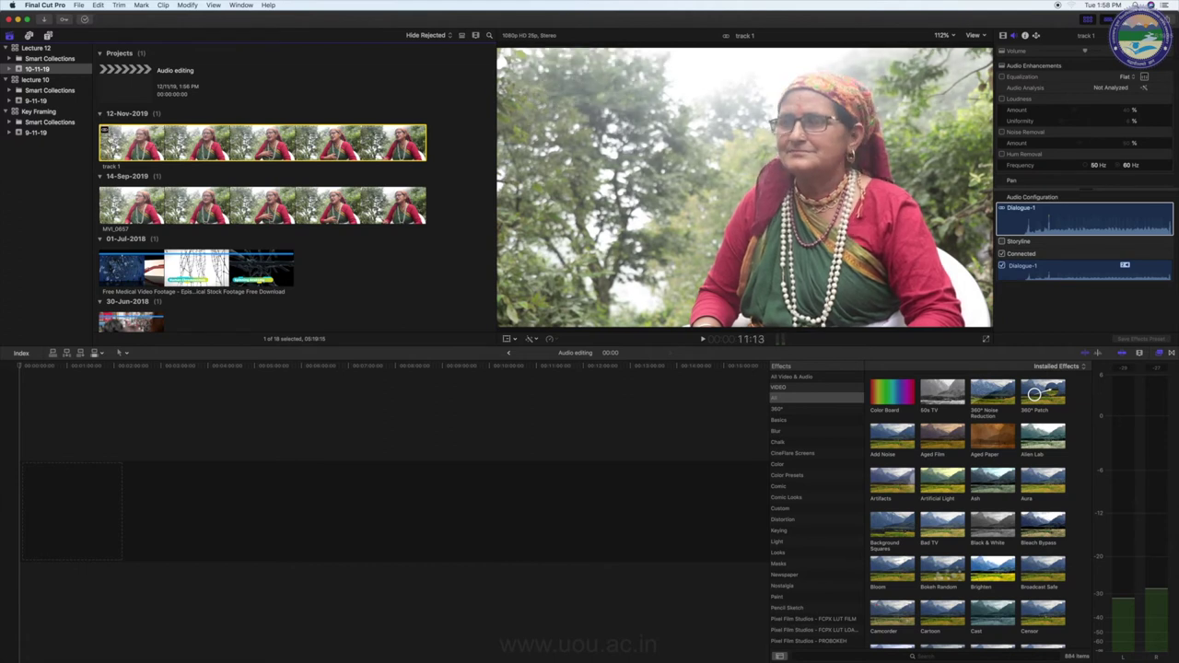
- Place track 1 in the timeline, raise its audio to about +5 dB, and play it back
{"action": "left_click_drag", "start_coordinate": [134, 152], "coordinate": [101, 401]}
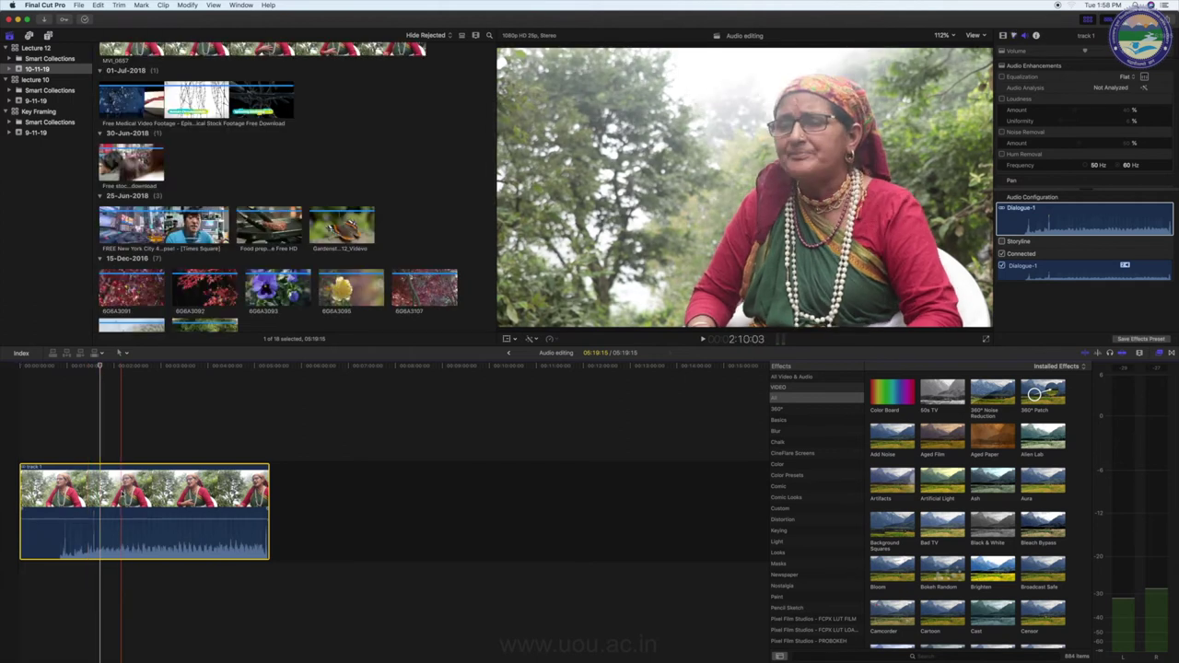
{"action": "left_click_drag", "start_coordinate": [138, 522], "coordinate": [138, 517]}
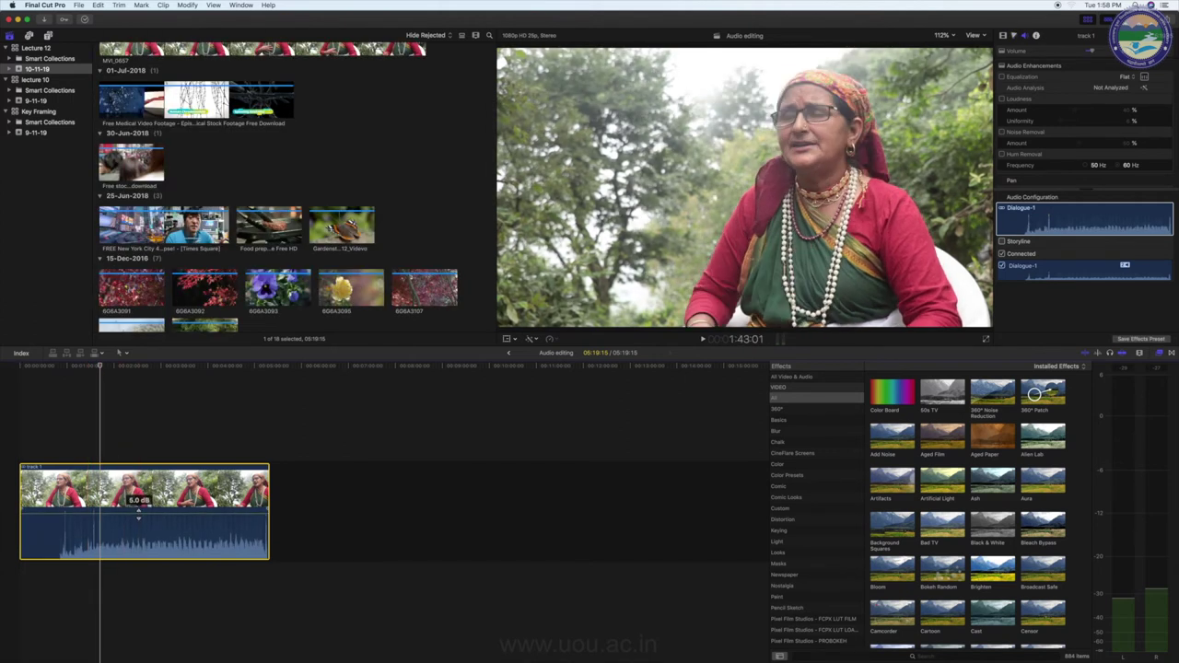
{"action": "left_click", "coordinate": [112, 367]}
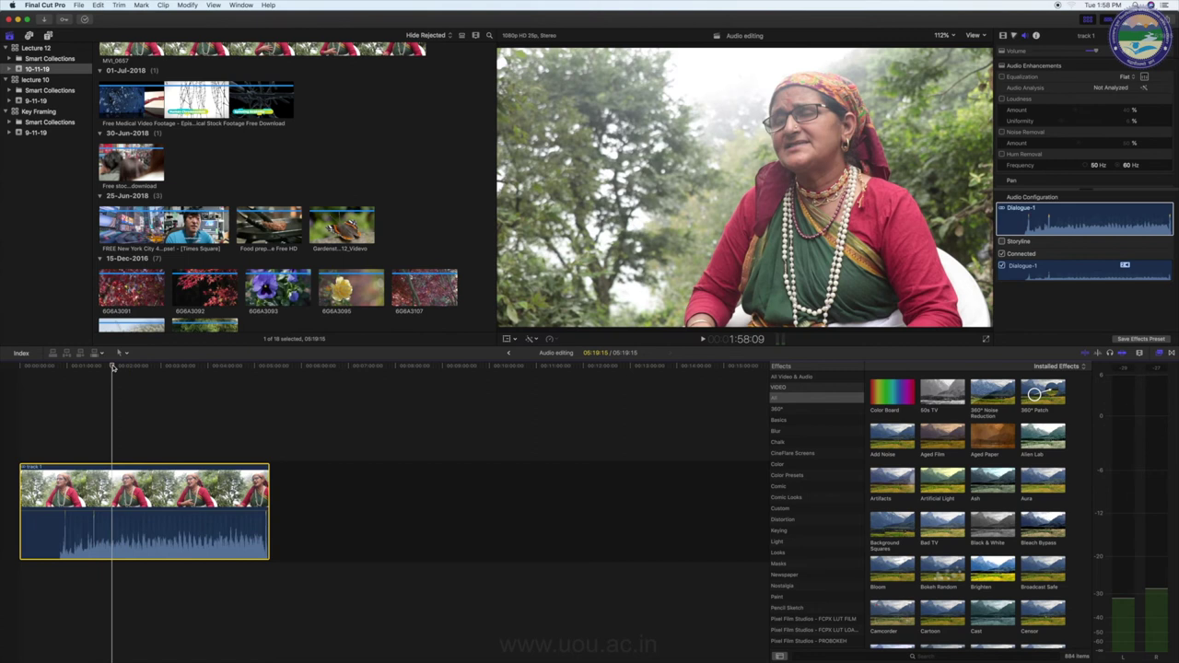
{"action": "key", "text": "space"}
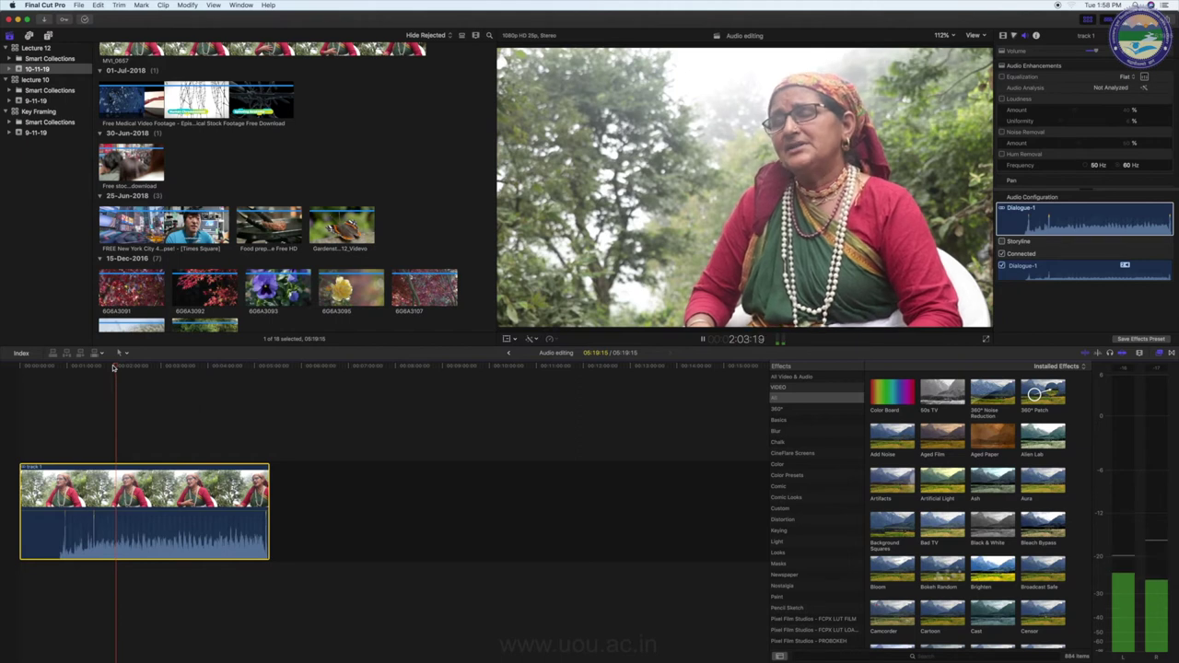
{"action": "key", "text": "space"}
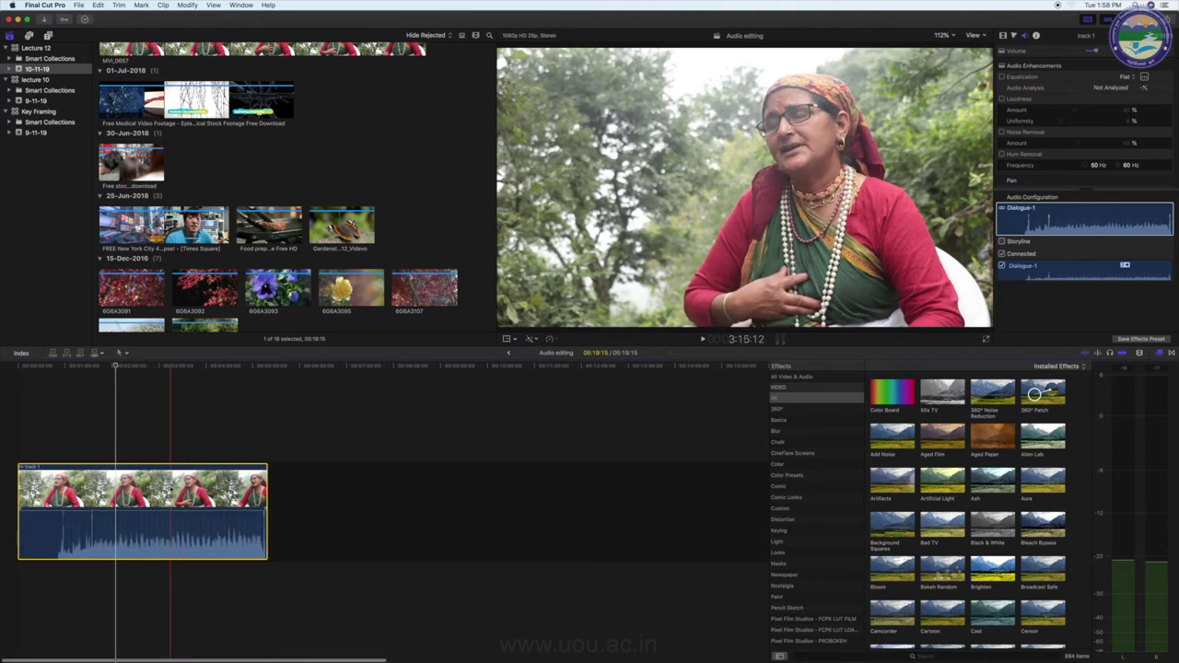
- Open the track 1 compound clip and zoom the timeline in around the playhead
{"action": "double_click", "coordinate": [169, 498]}
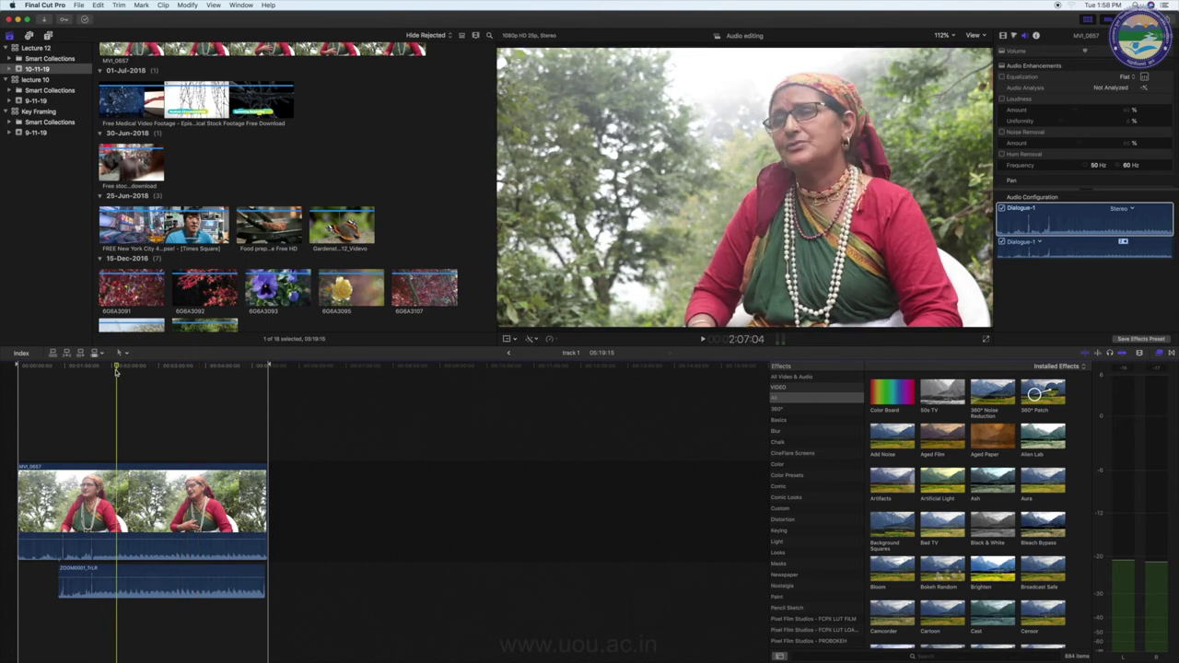
{"action": "key", "text": "super+equal"}
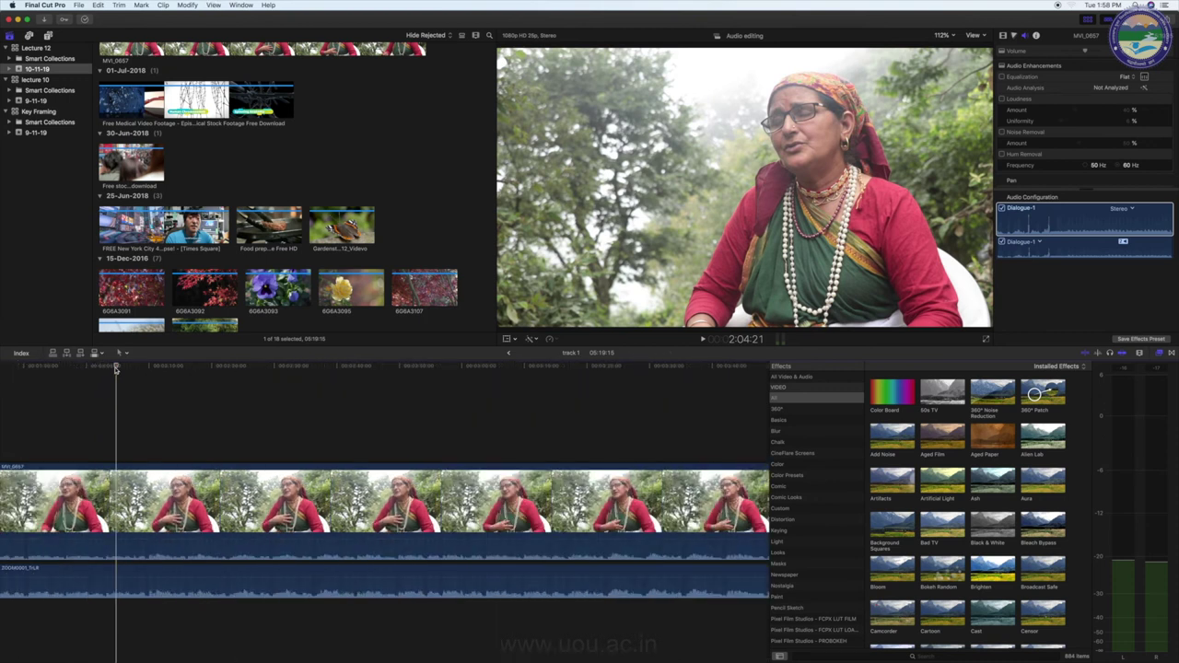
{"action": "key", "text": "super+equal"}
{"action": "key", "text": "super+equal"}
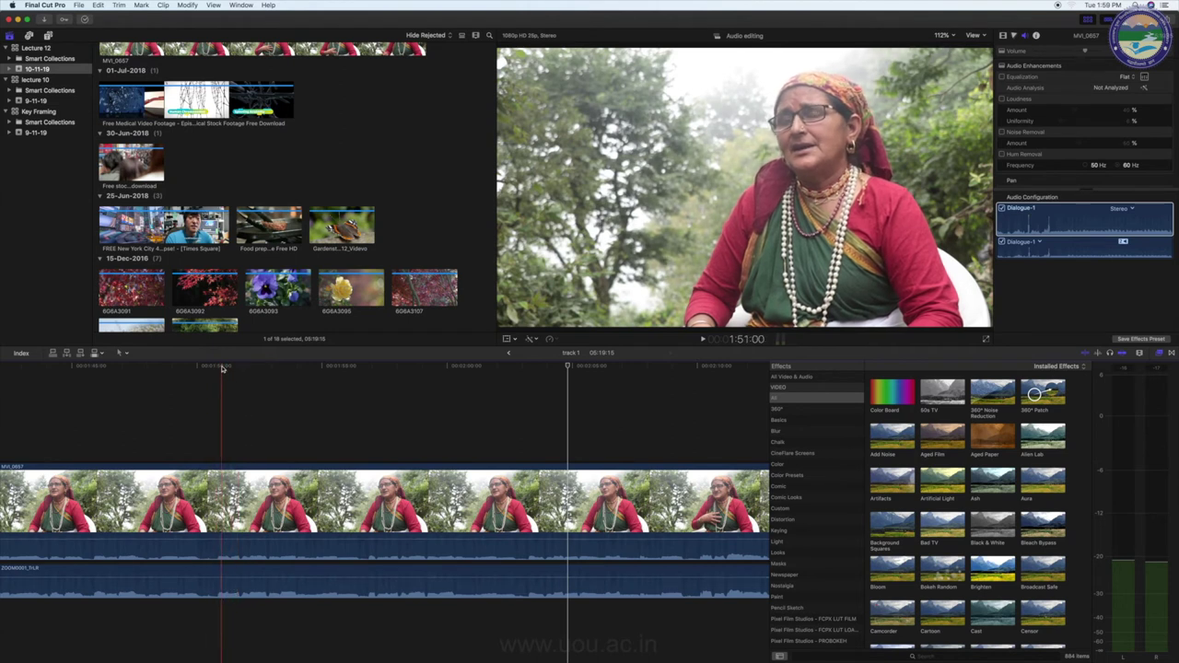
{"action": "key", "text": "super+equal"}
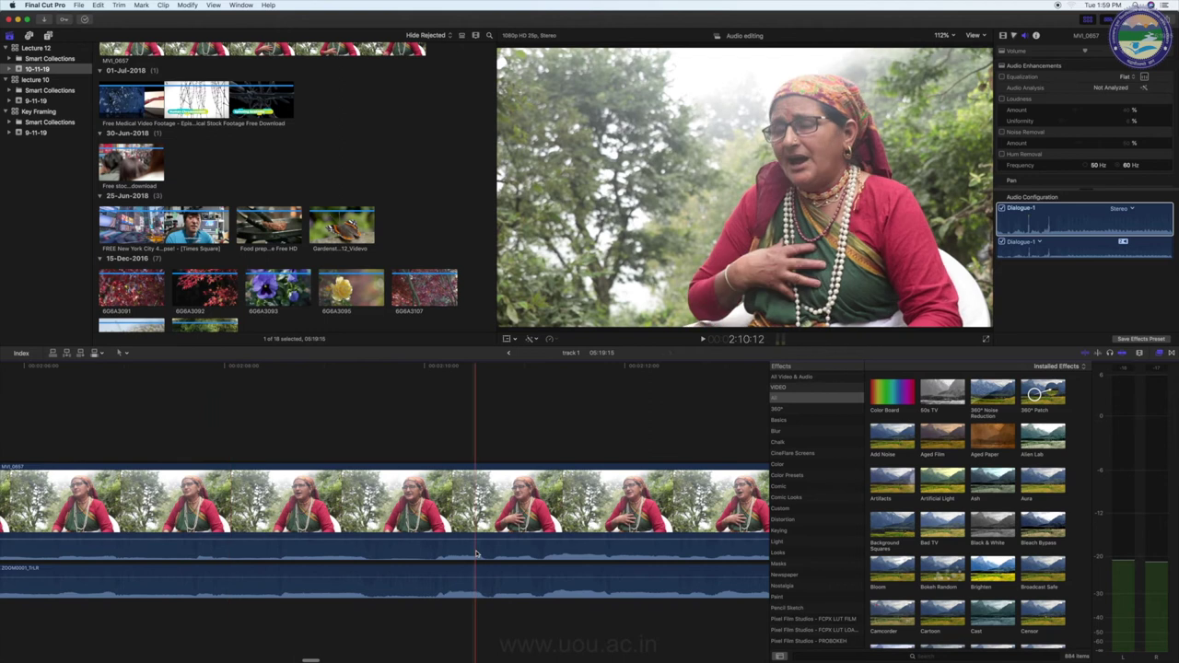
- Set Clip Appearance to larger waveforms with smaller thumbnails, then zoom out to the whole clip
{"action": "left_click", "coordinate": [1142, 354]}
{"action": "left_click", "coordinate": [1105, 396]}
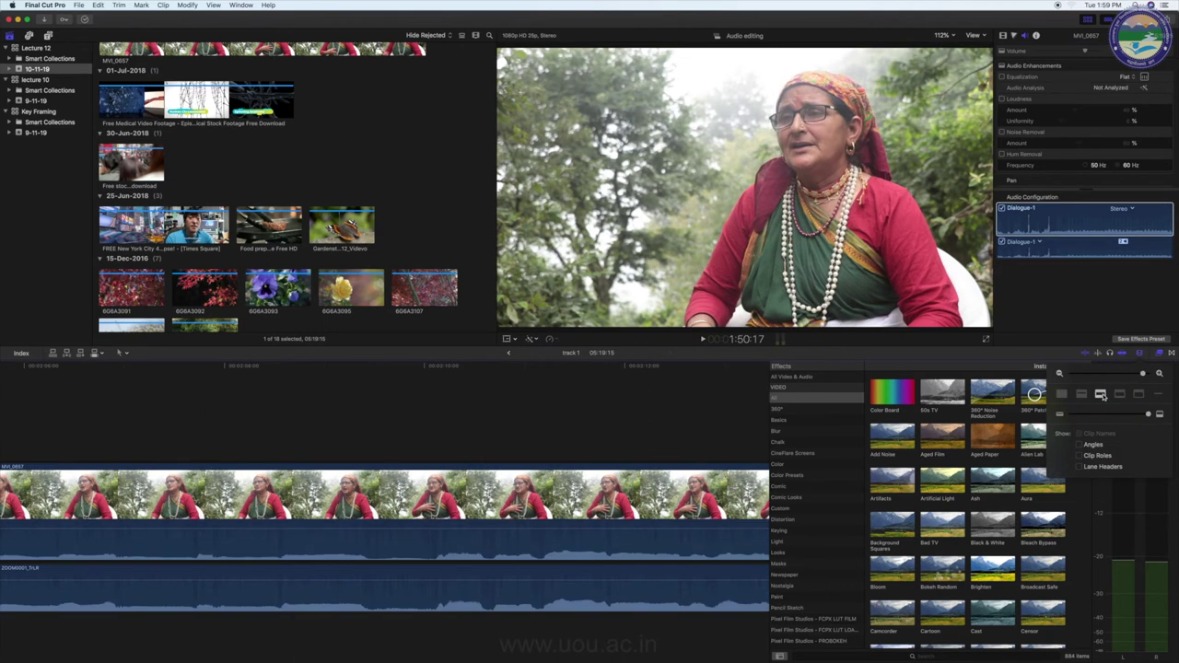
{"action": "left_click", "coordinate": [1081, 395]}
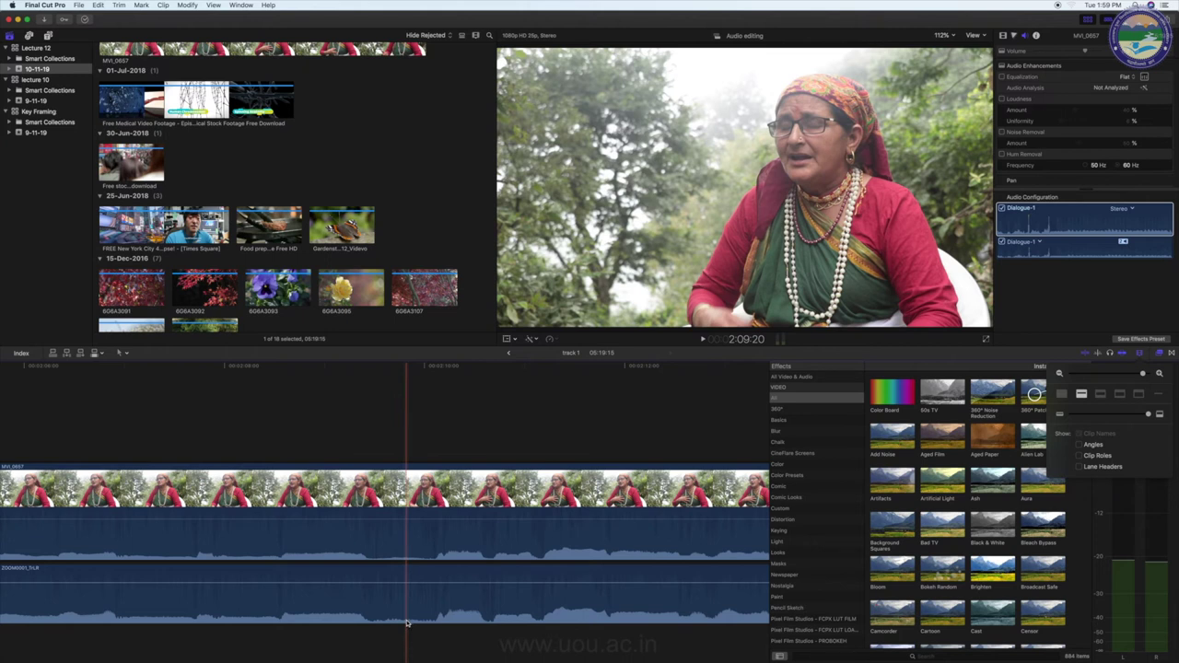
{"action": "scroll", "coordinate": [387, 552], "scroll_direction": "left", "scroll_amount": 2}
{"action": "left_click", "coordinate": [458, 367]}
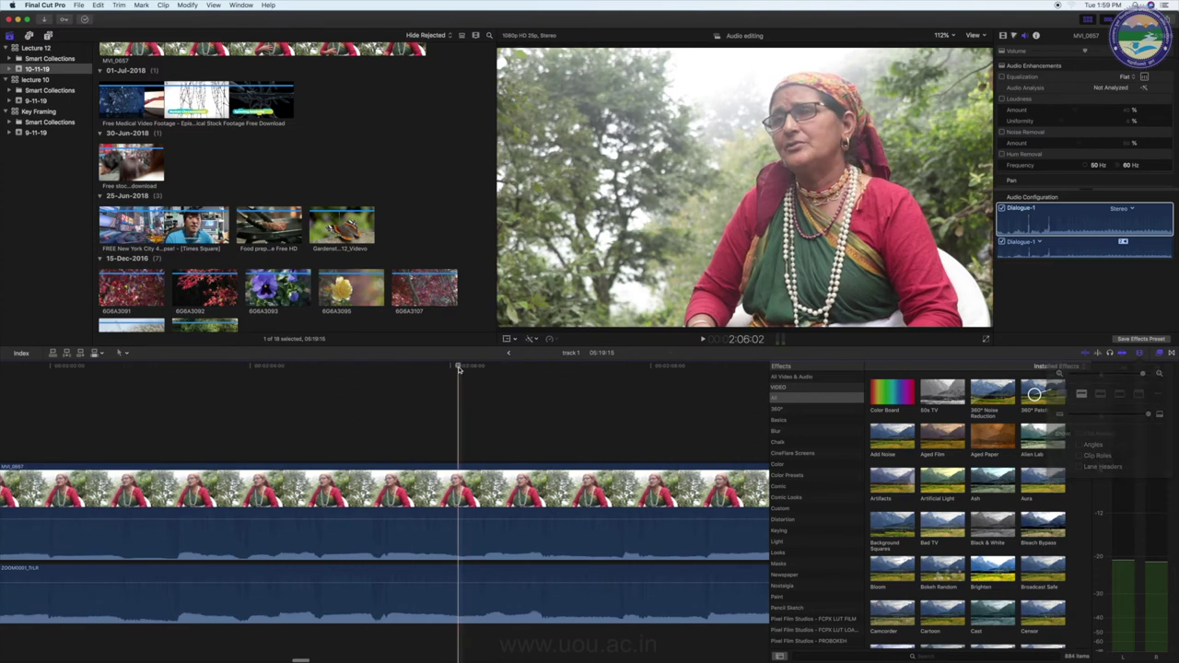
{"action": "key", "text": "super+minus"}
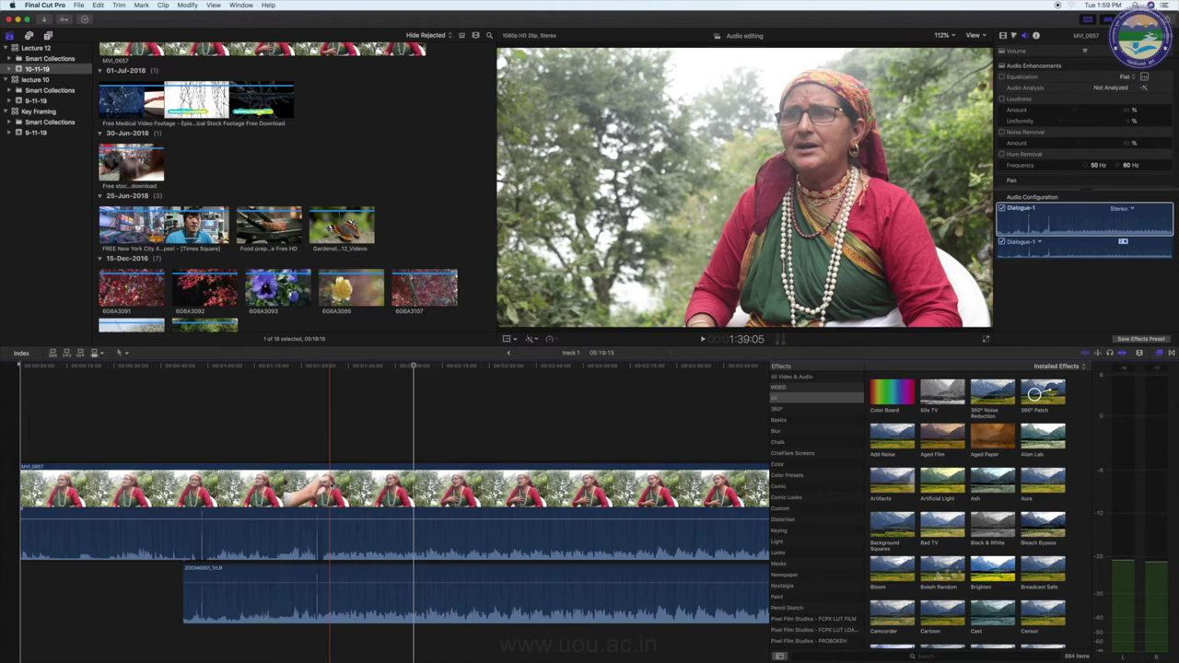
- Place the track 1 clip into the empty Audio editing timeline
{"action": "left_click", "coordinate": [384, 609]}
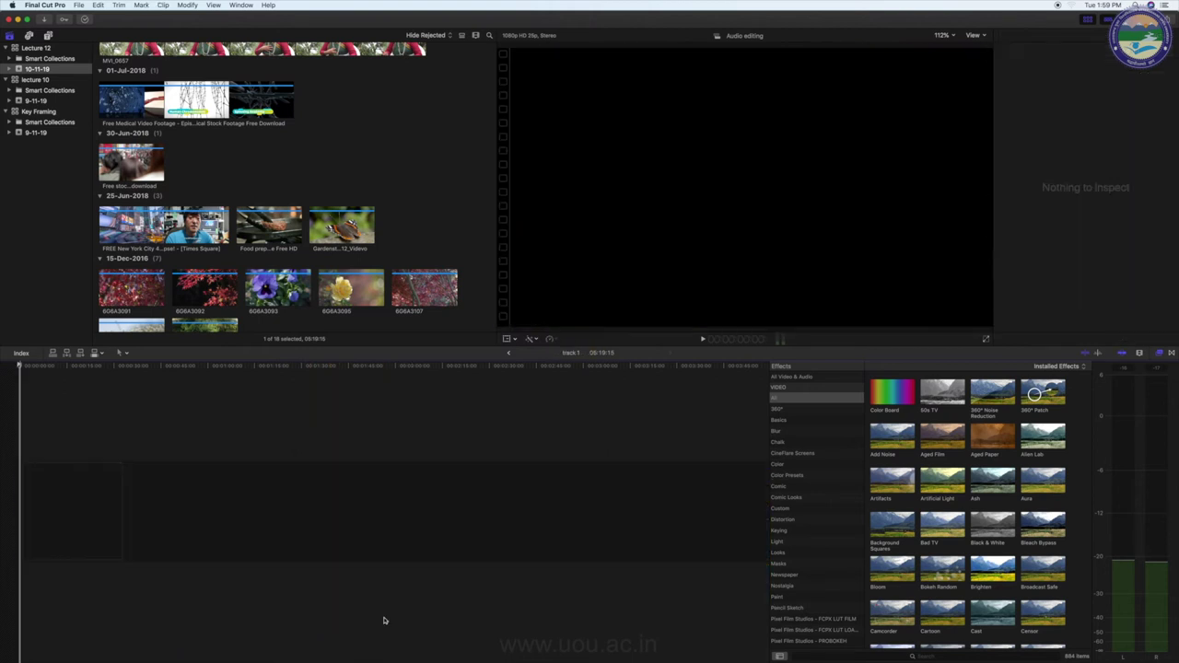
{"action": "scroll", "coordinate": [329, 181], "scroll_direction": "up", "scroll_amount": 2}
{"action": "scroll", "coordinate": [329, 181], "scroll_direction": "up", "scroll_amount": 3}
{"action": "left_click", "coordinate": [104, 121]}
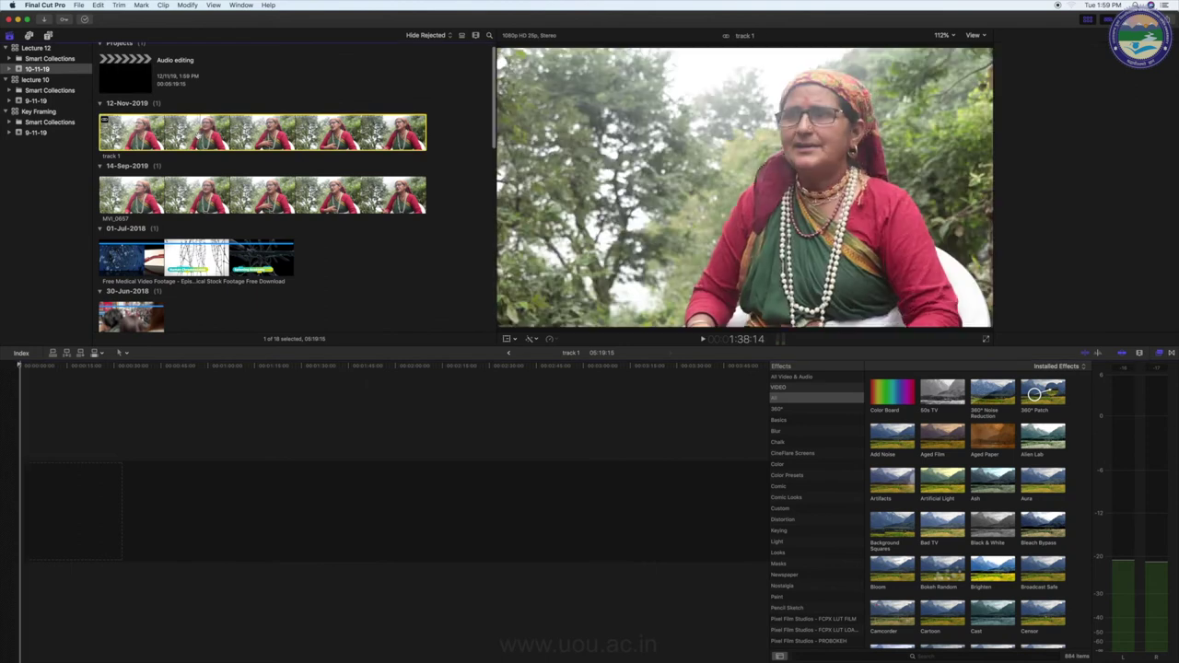
{"action": "left_click_drag", "start_coordinate": [104, 129], "coordinate": [204, 526]}
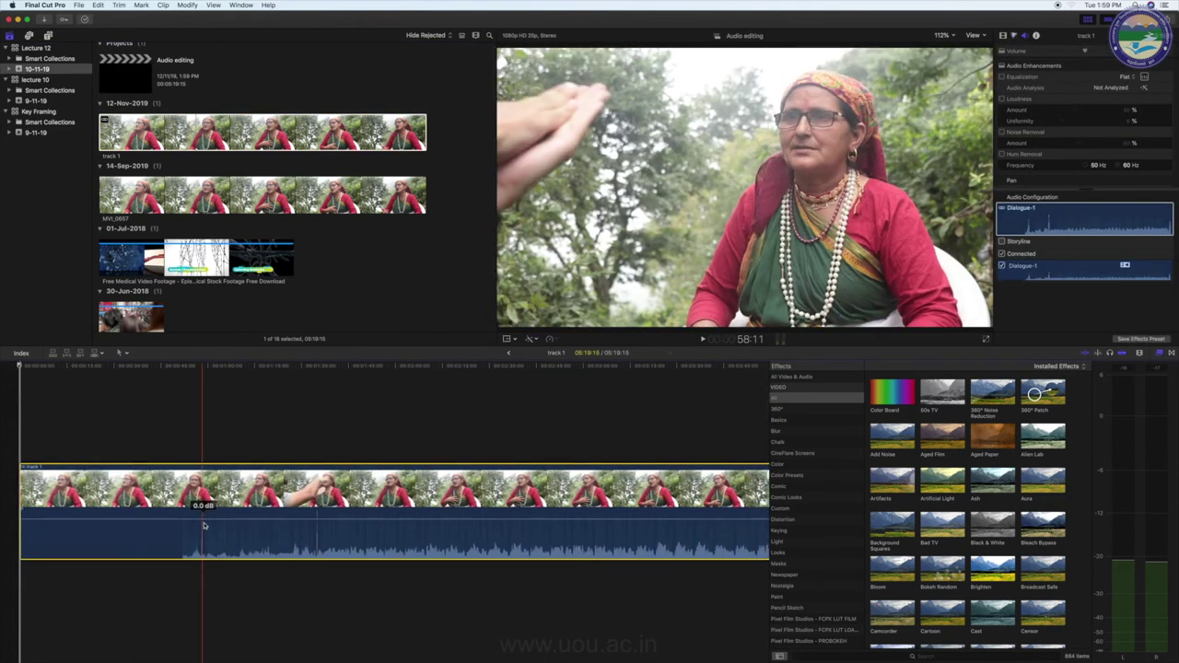
- Attach ZOOM0001_TrLR below the interview video and play to compare camera and external audio
{"action": "scroll", "coordinate": [262, 277], "scroll_direction": "down", "scroll_amount": 5}
{"action": "scroll", "coordinate": [262, 306], "scroll_direction": "down", "scroll_amount": 5}
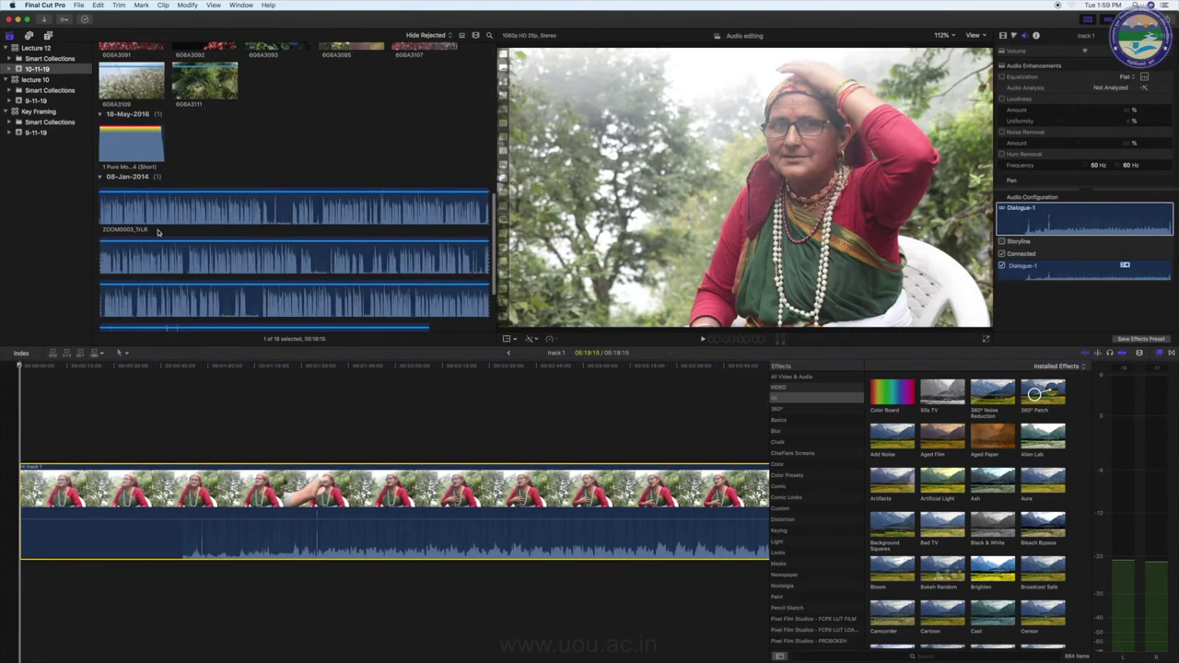
{"action": "scroll", "coordinate": [157, 232], "scroll_direction": "down", "scroll_amount": 4}
{"action": "left_click", "coordinate": [153, 298]}
{"action": "left_click_drag", "start_coordinate": [153, 297], "coordinate": [201, 433]}
{"action": "left_click_drag", "start_coordinate": [140, 557], "coordinate": [66, 598]}
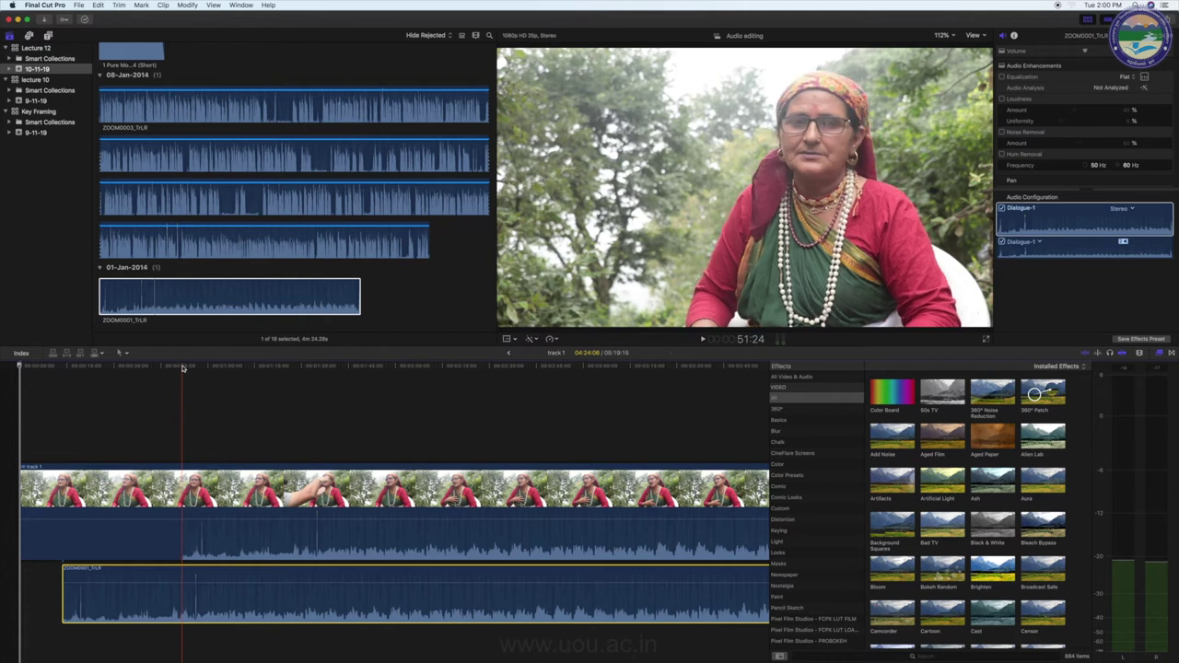
{"action": "key", "text": "space"}
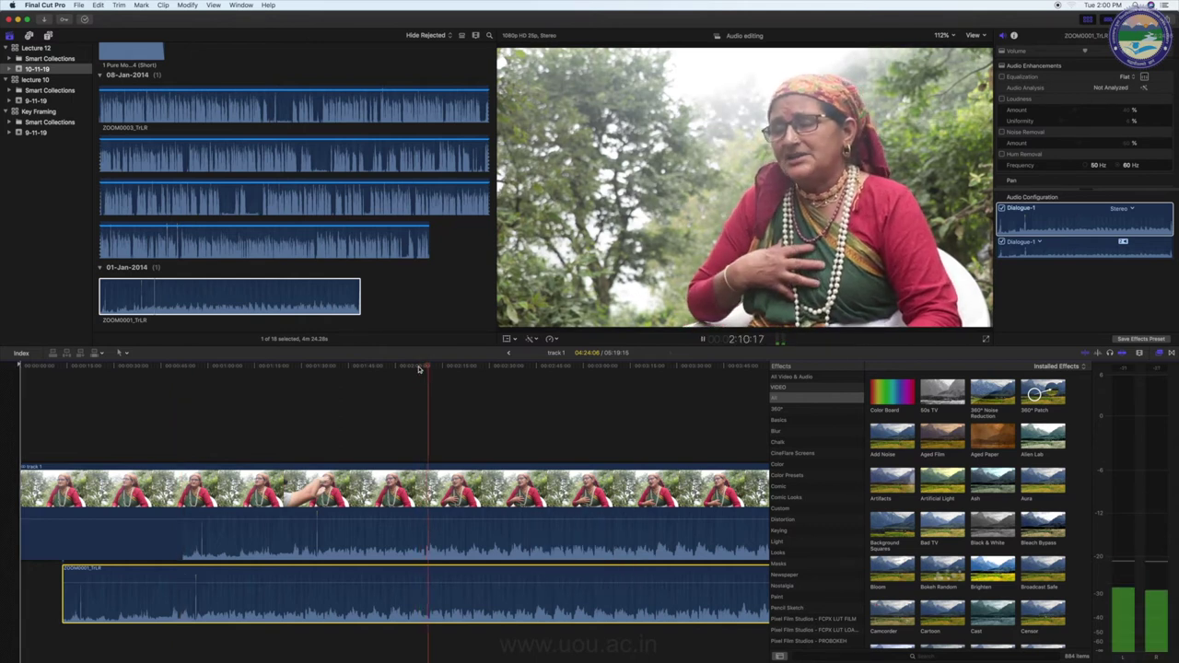
{"action": "key", "text": "space"}
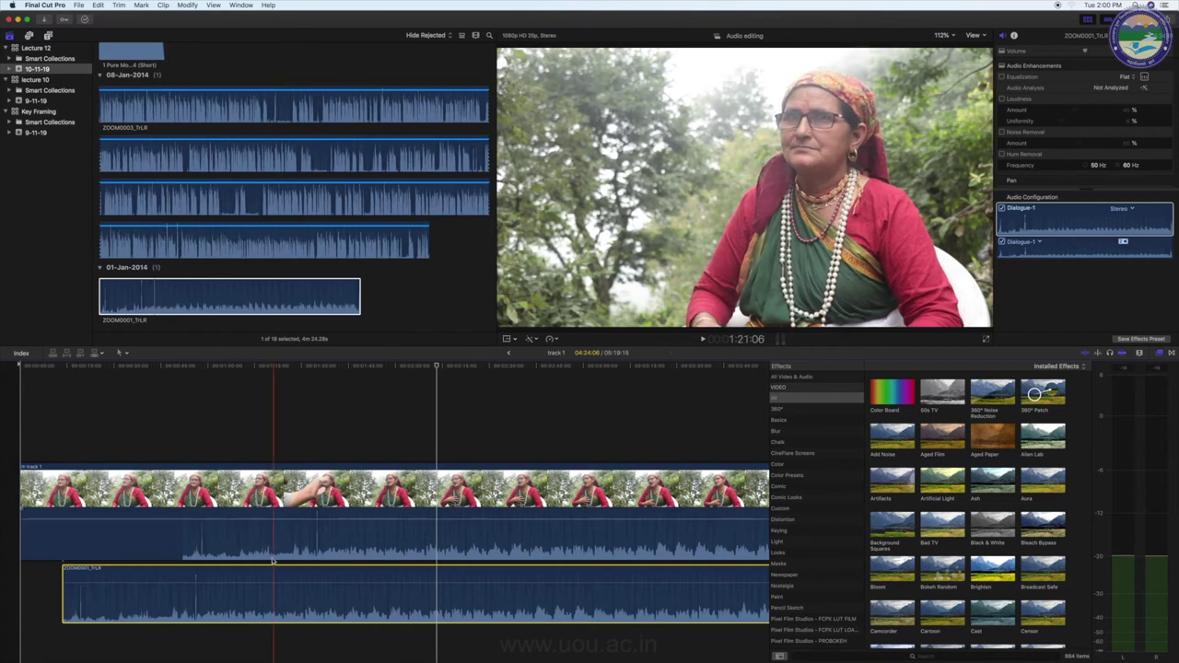
- Slide ZOOM0001_TrLR later to sync with the video and play back to check
{"action": "left_click_drag", "start_coordinate": [215, 578], "coordinate": [338, 576]}
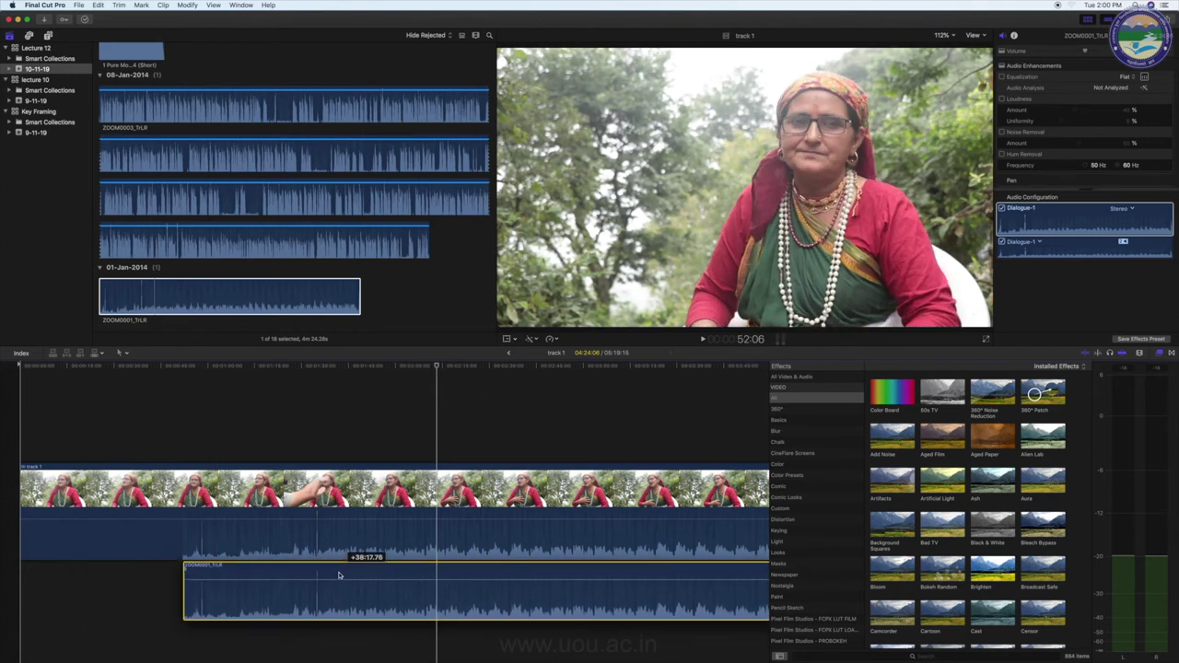
{"action": "left_click_drag", "start_coordinate": [338, 576], "coordinate": [338, 576]}
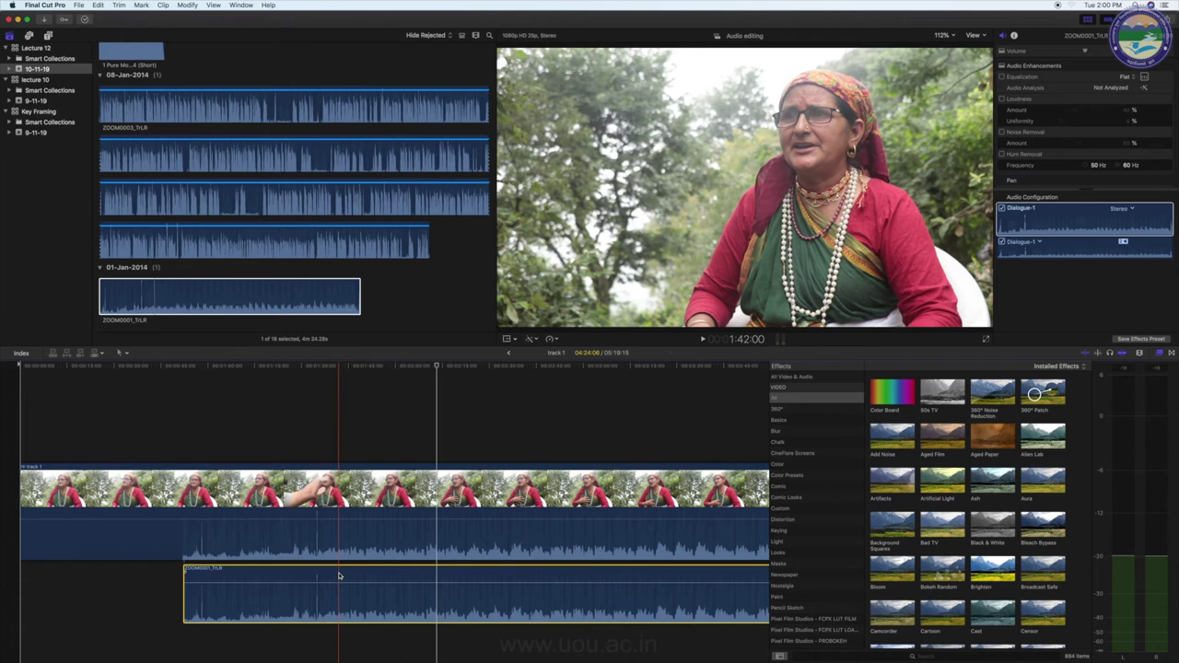
{"action": "left_click", "coordinate": [500, 367]}
{"action": "key", "text": "space"}
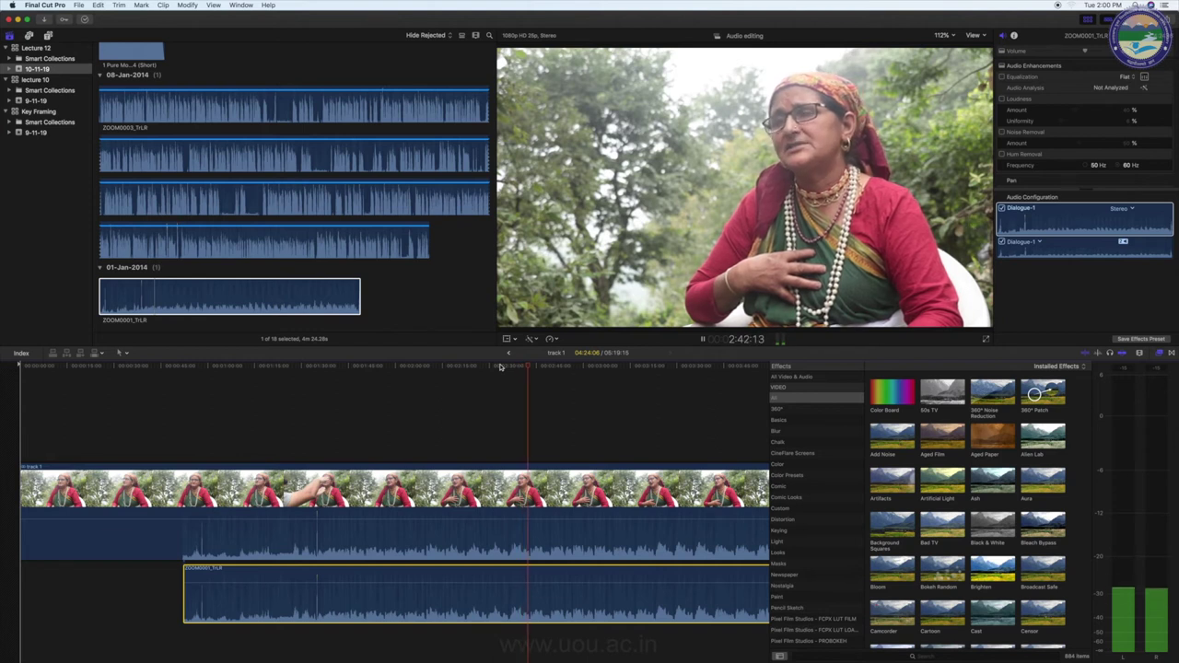
{"action": "key", "text": "space"}
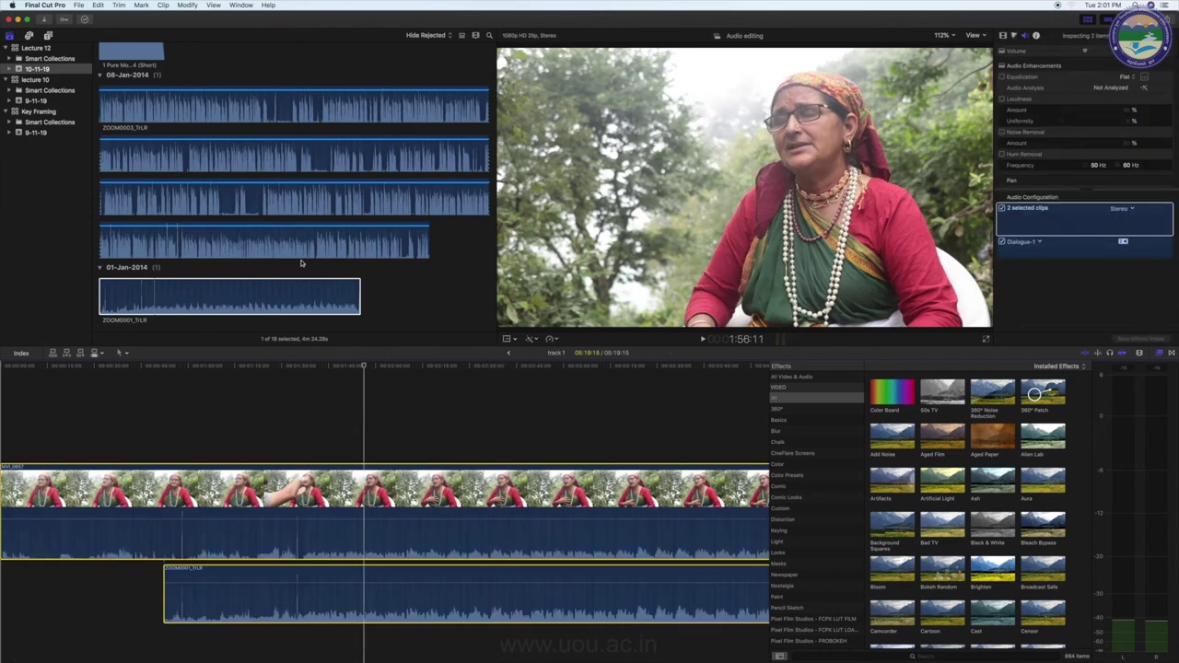
- Replace the timeline clips with a fresh track 1 clip and play the interview to review it
{"action": "scroll", "coordinate": [301, 261], "scroll_direction": "up", "scroll_amount": 5}
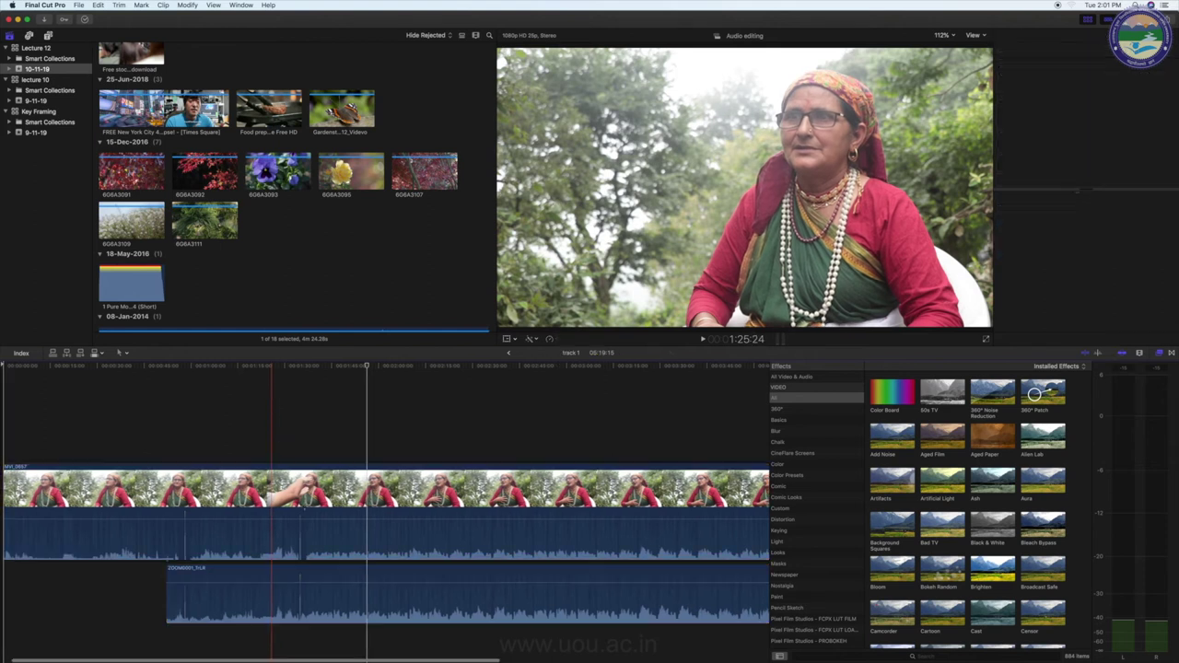
{"action": "key", "text": "Delete"}
{"action": "scroll", "coordinate": [263, 203], "scroll_direction": "up", "scroll_amount": 10}
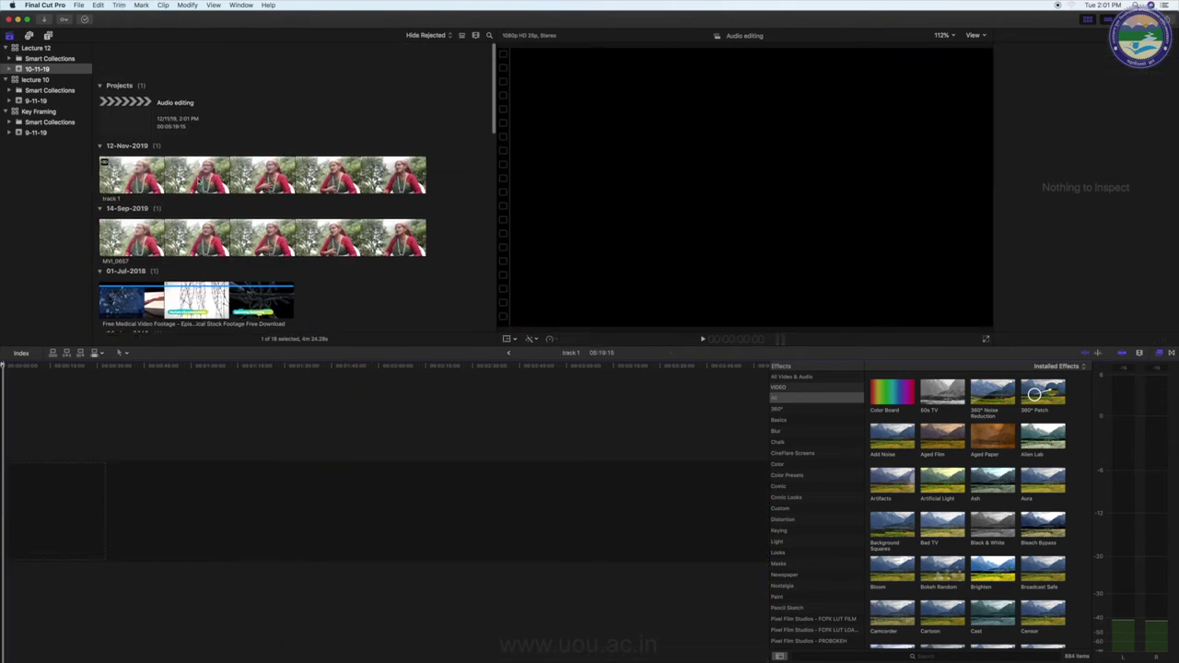
{"action": "left_click", "coordinate": [122, 143]}
{"action": "mouse_move", "coordinate": [123, 143]}
{"action": "left_mouse_down"}
{"action": "mouse_move", "coordinate": [113, 514]}
{"action": "mouse_move", "coordinate": [165, 448]}
{"action": "left_mouse_up"}
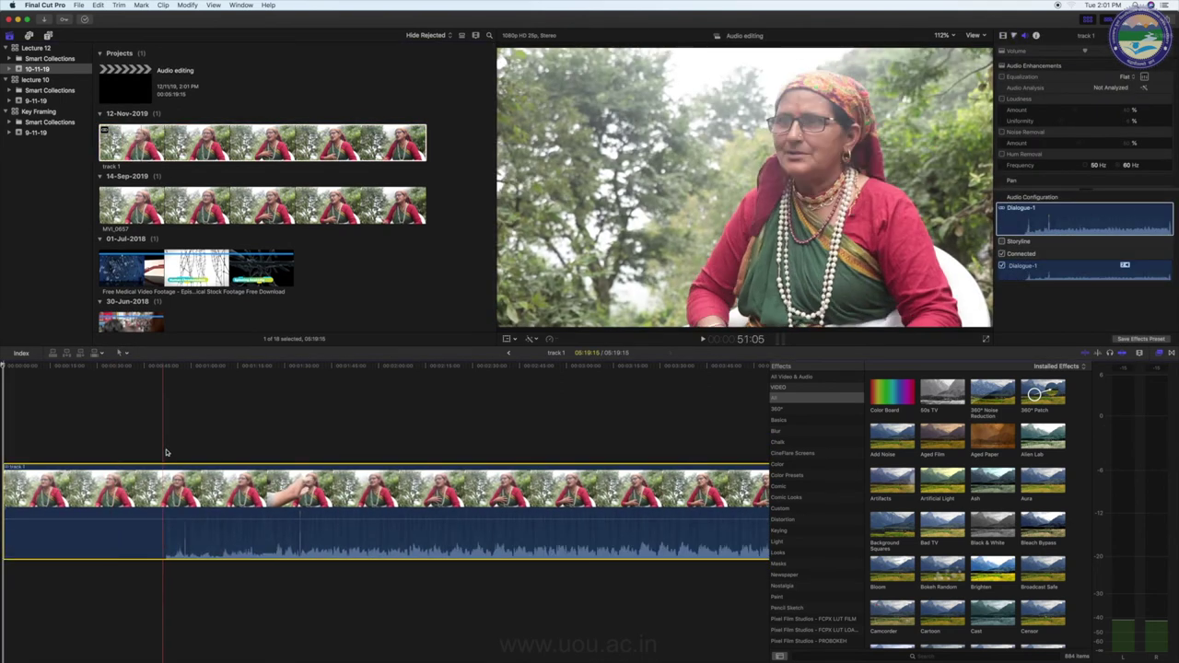
{"action": "left_click", "coordinate": [212, 426]}
{"action": "key", "text": "space"}
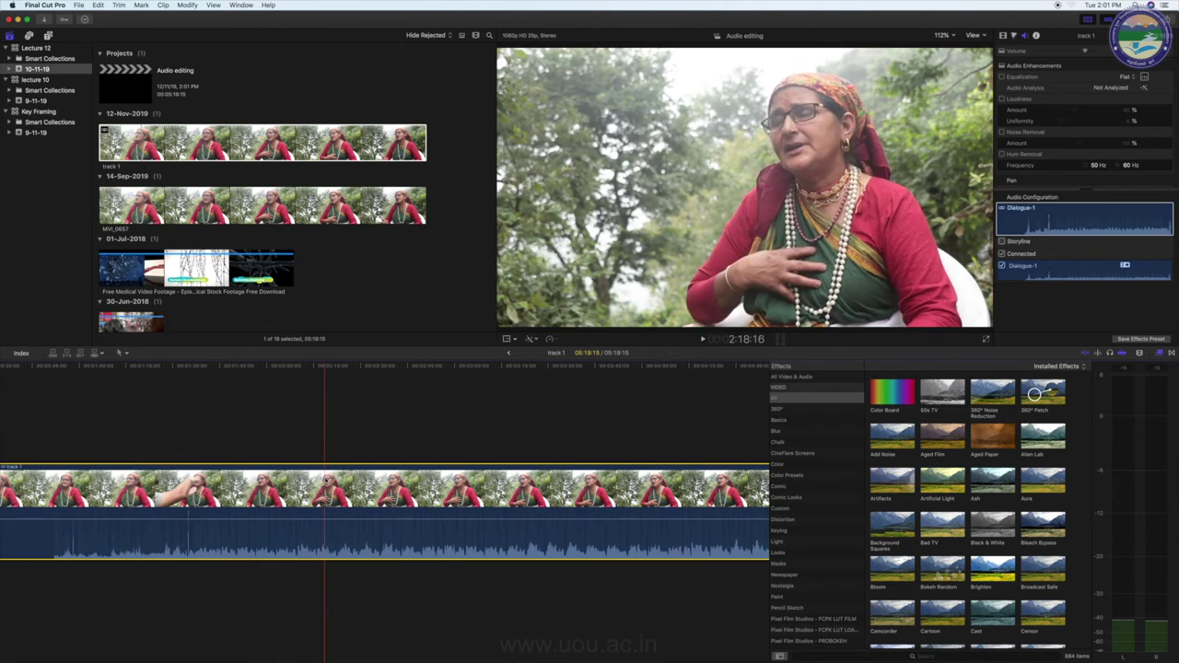
{"action": "left_click", "coordinate": [379, 549]}
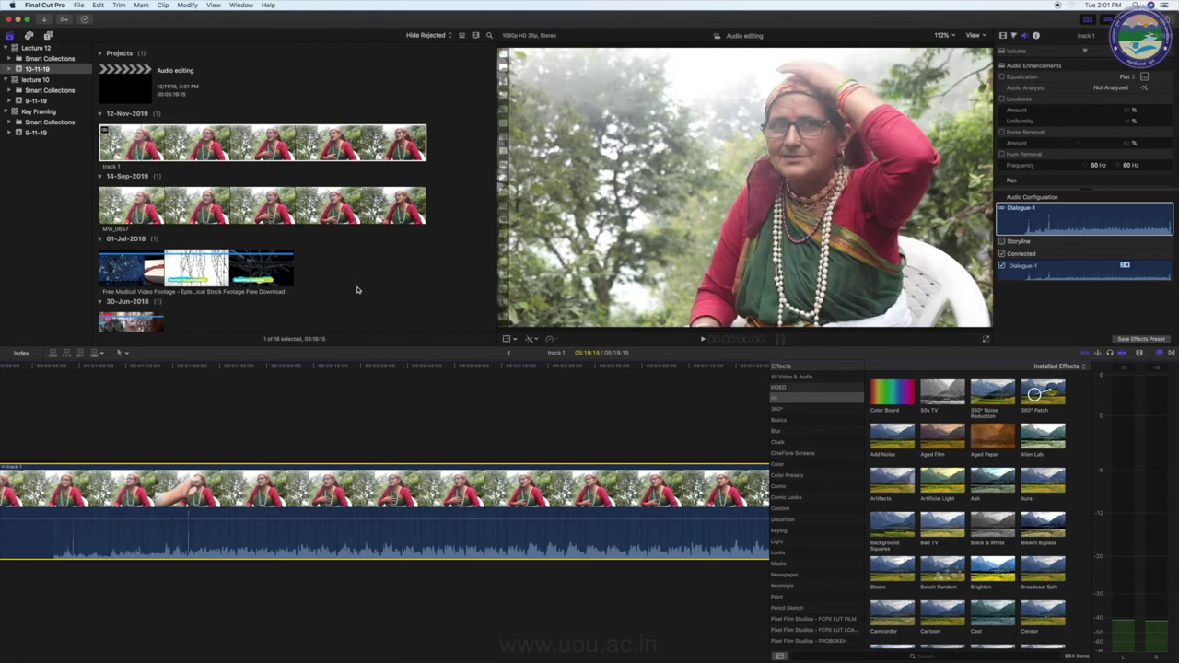
- Preview the ZOOM0003_TrLR audio recording from the browser in the viewer
{"action": "scroll", "coordinate": [357, 290], "scroll_direction": "down", "scroll_amount": 5}
{"action": "scroll", "coordinate": [357, 290], "scroll_direction": "down", "scroll_amount": 5}
{"action": "scroll", "coordinate": [276, 221], "scroll_direction": "down", "scroll_amount": 5}
{"action": "scroll", "coordinate": [194, 150], "scroll_direction": "down", "scroll_amount": 3}
{"action": "left_click", "coordinate": [144, 111]}
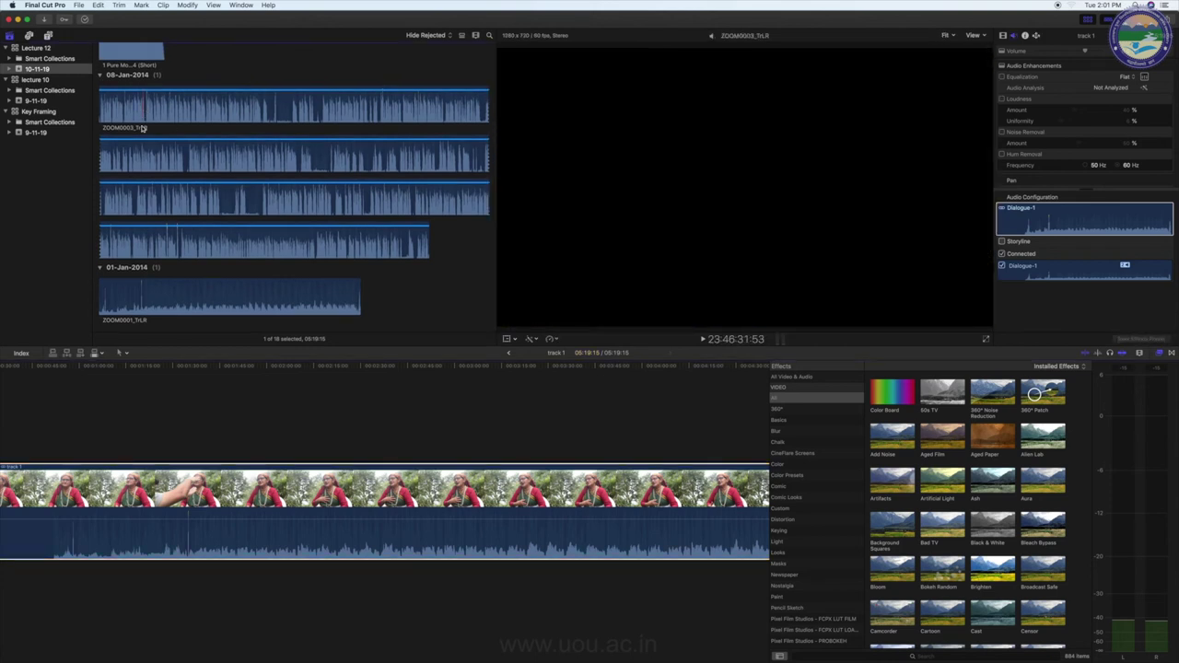
- Connect '1 Pure Motivation 44 (Short)' beneath the interview and play them together
{"action": "scroll", "coordinate": [138, 120], "scroll_direction": "up", "scroll_amount": 2}
{"action": "left_click", "coordinate": [122, 101]}
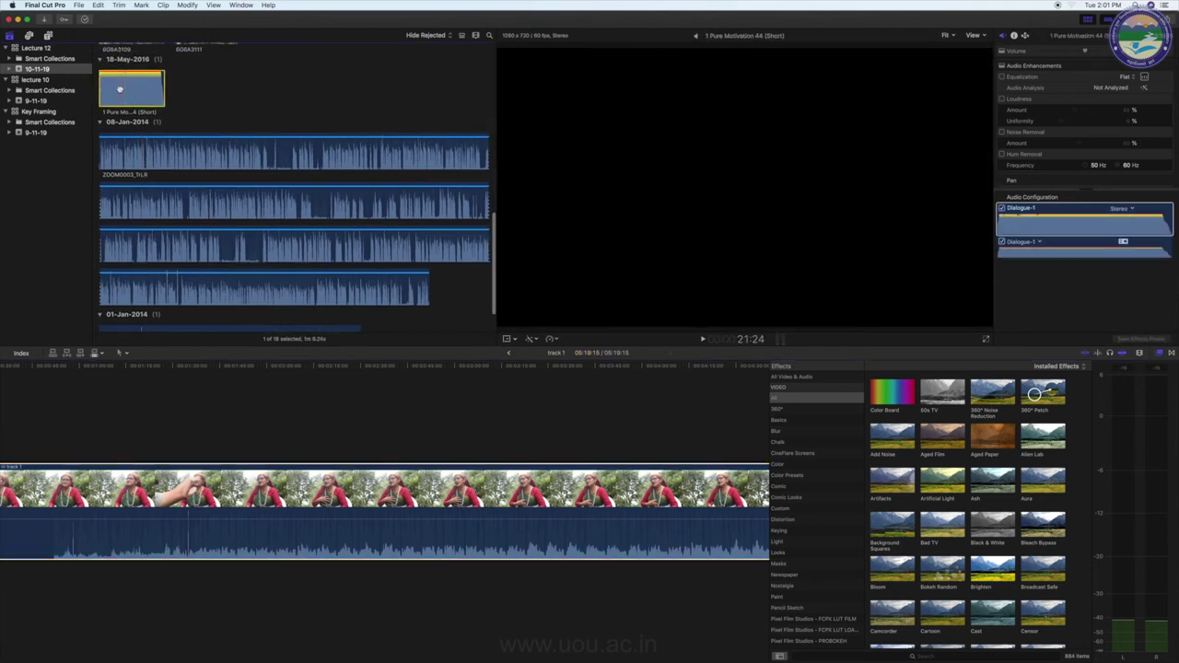
{"action": "left_click_drag", "start_coordinate": [114, 80], "coordinate": [176, 604]}
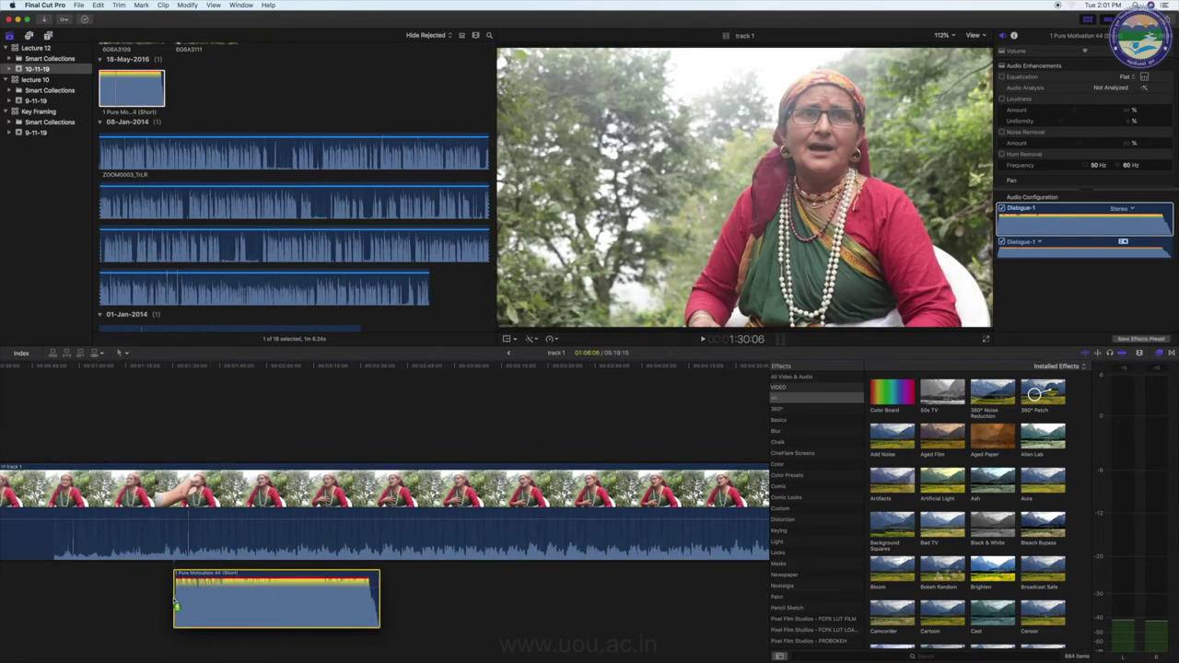
{"action": "left_click_drag", "start_coordinate": [176, 605], "coordinate": [175, 594]}
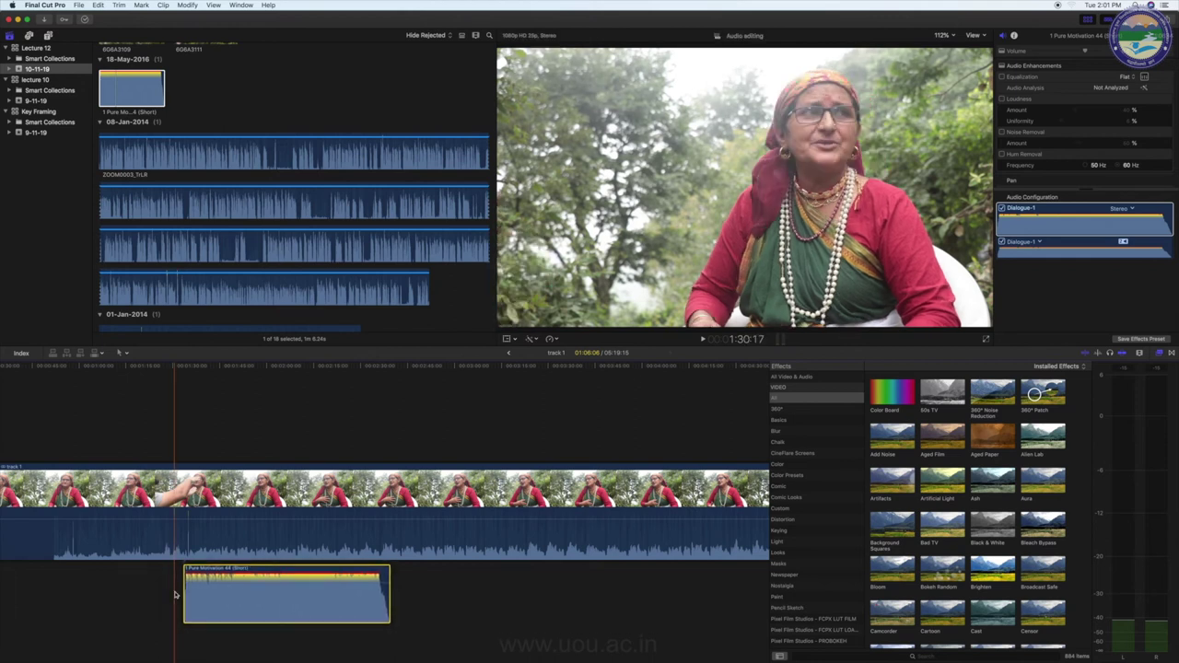
{"action": "left_click", "coordinate": [185, 365]}
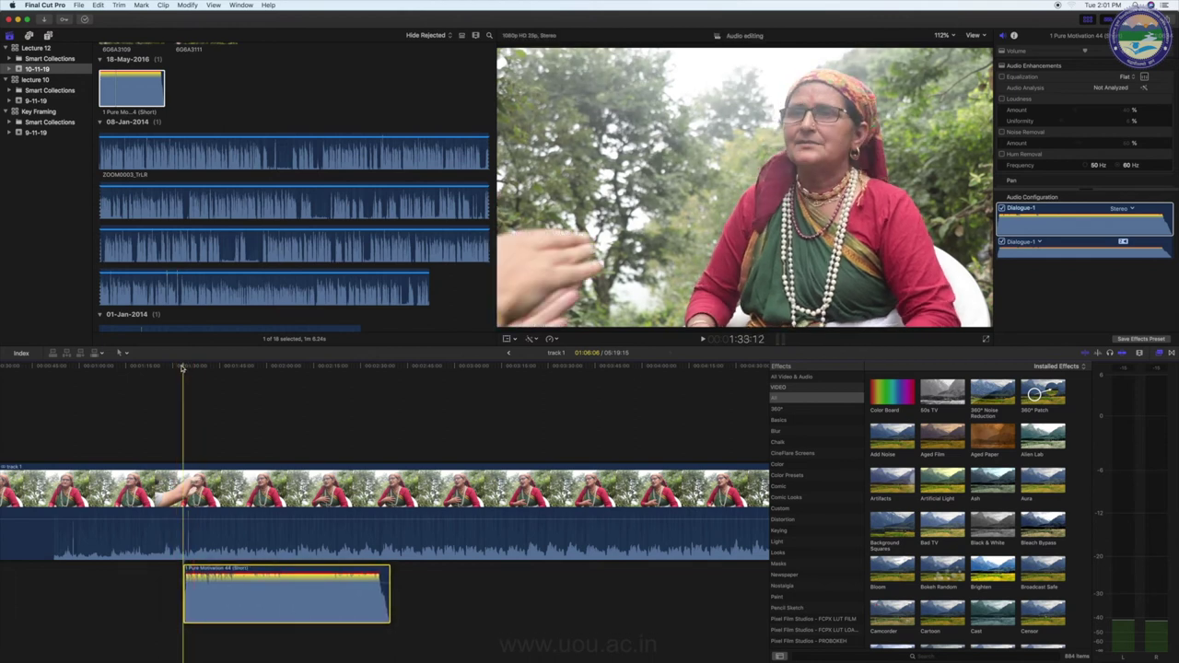
{"action": "key", "text": "space"}
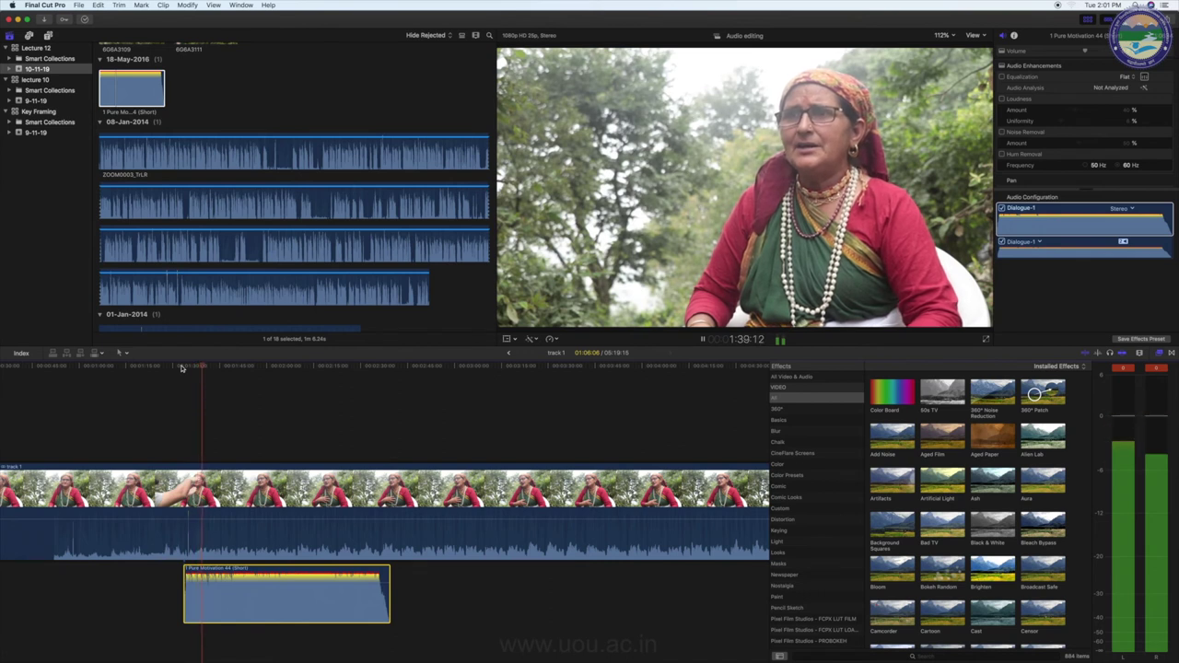
- Lower the Pure Motivation music clip's volume to -21 dB and play back to check
{"action": "key", "text": "space"}
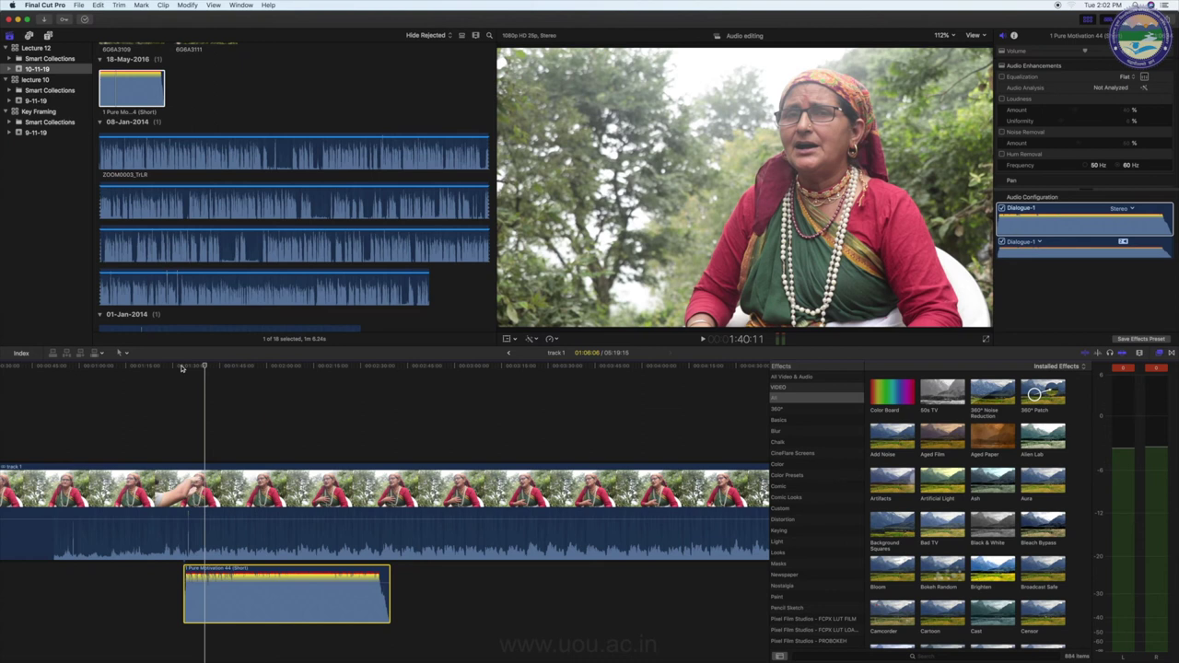
{"action": "left_click_drag", "start_coordinate": [300, 578], "coordinate": [297, 604]}
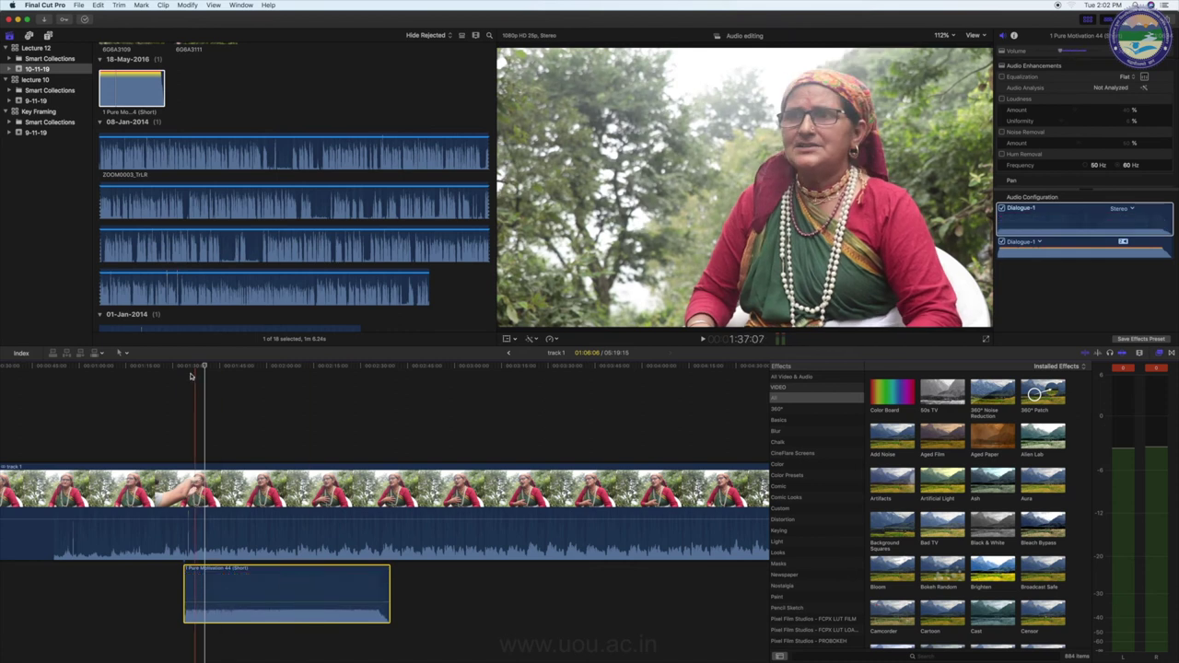
{"action": "key", "text": "space"}
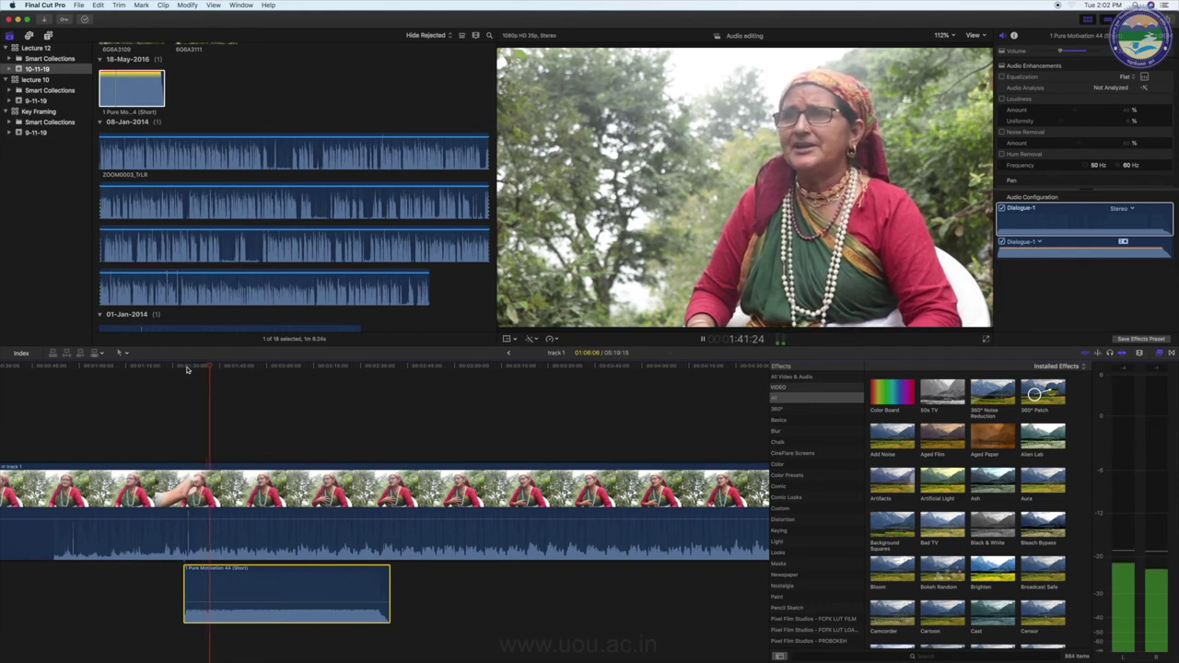
{"action": "key", "text": "space"}
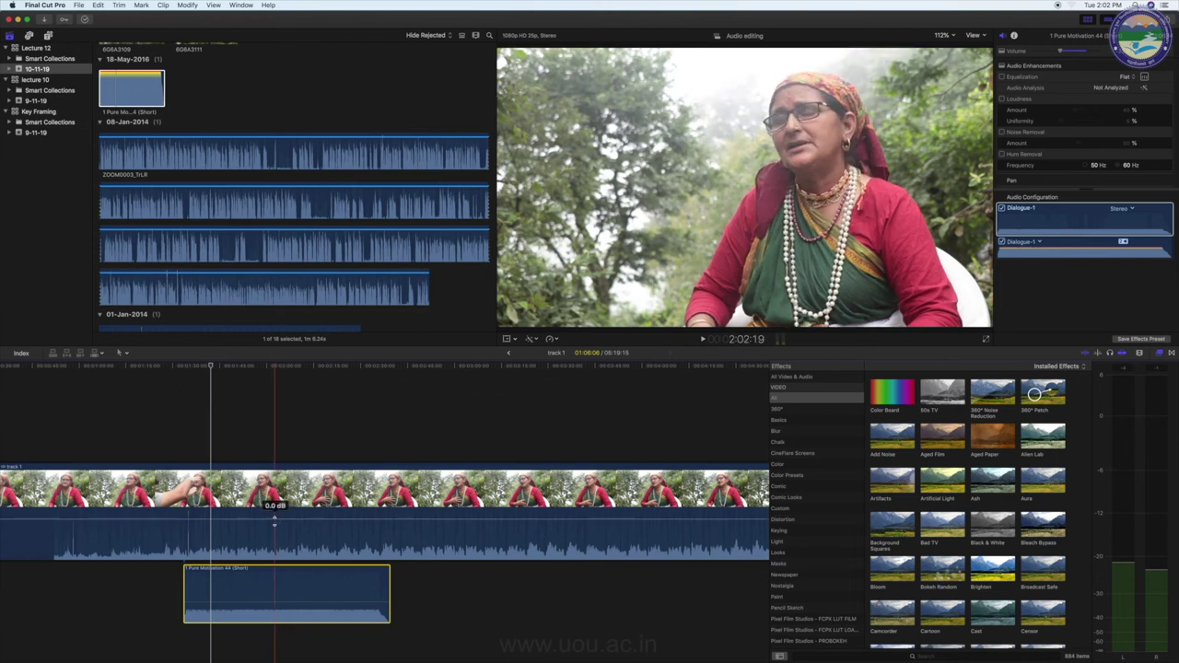
- Adjust the interview's volume, drop the music bed to -23 dB, and play the mix back
{"action": "left_click_drag", "start_coordinate": [275, 510], "coordinate": [275, 518]}
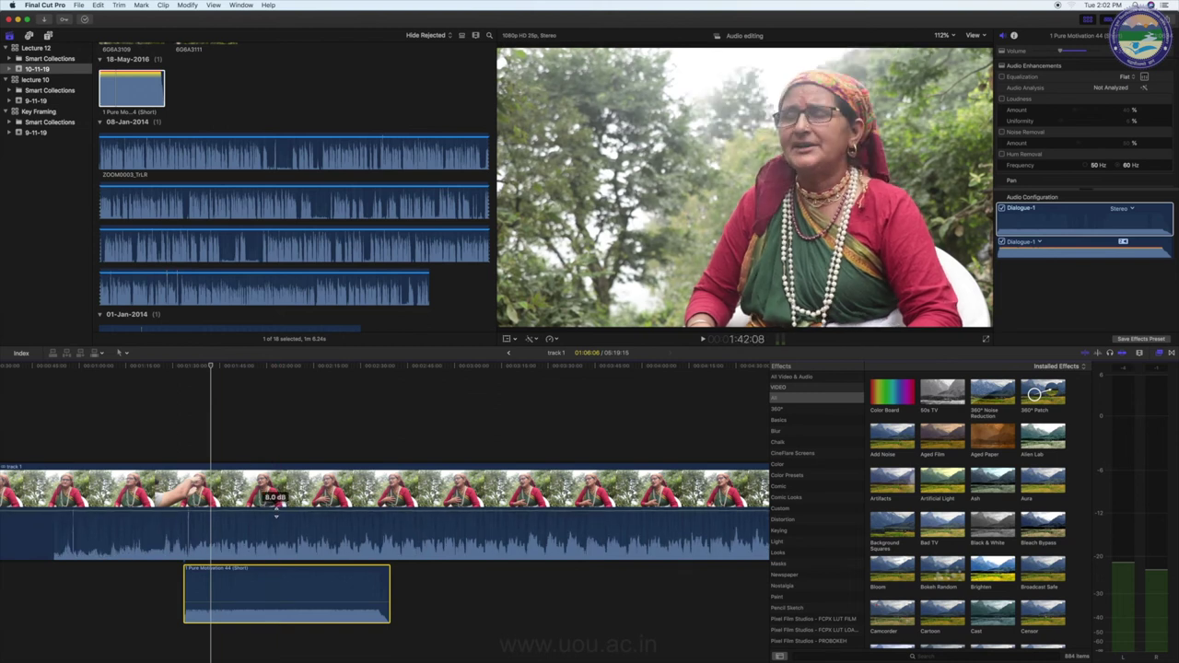
{"action": "left_click_drag", "start_coordinate": [256, 584], "coordinate": [252, 607]}
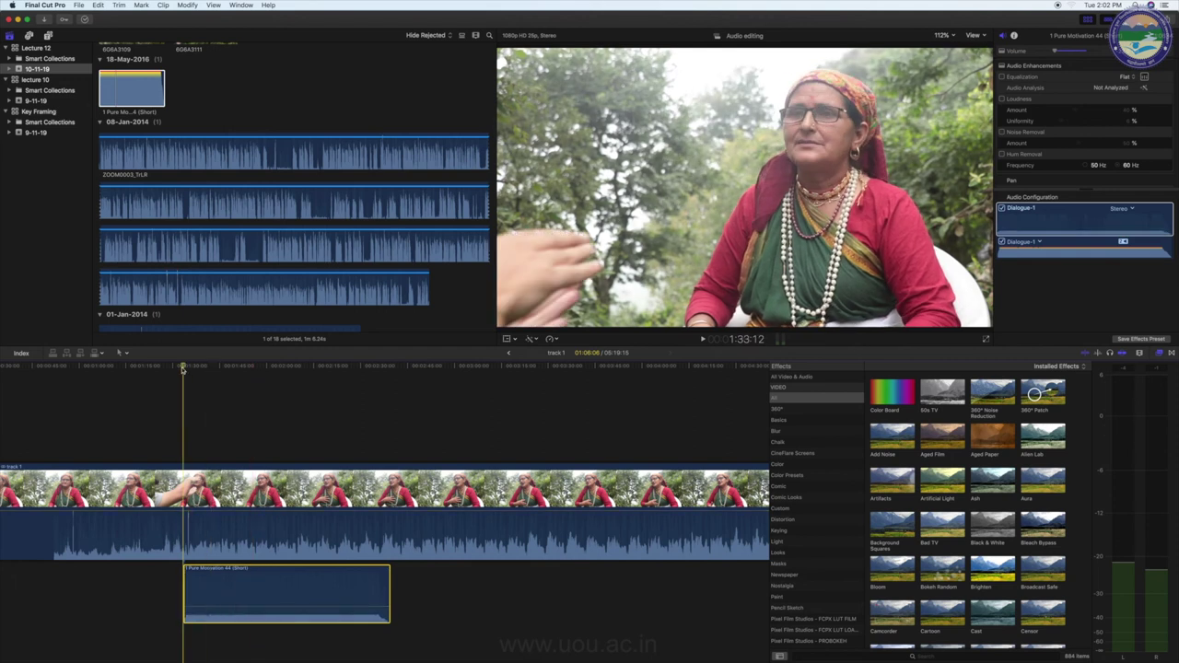
{"action": "key", "text": "space"}
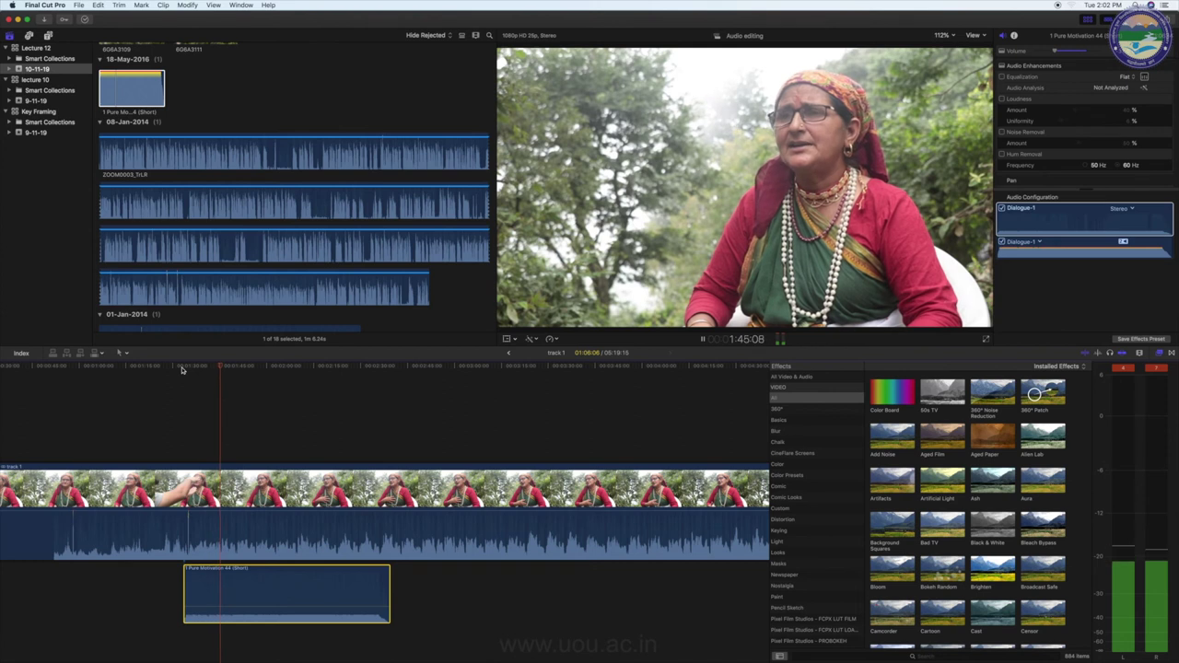
{"action": "key", "text": "space"}
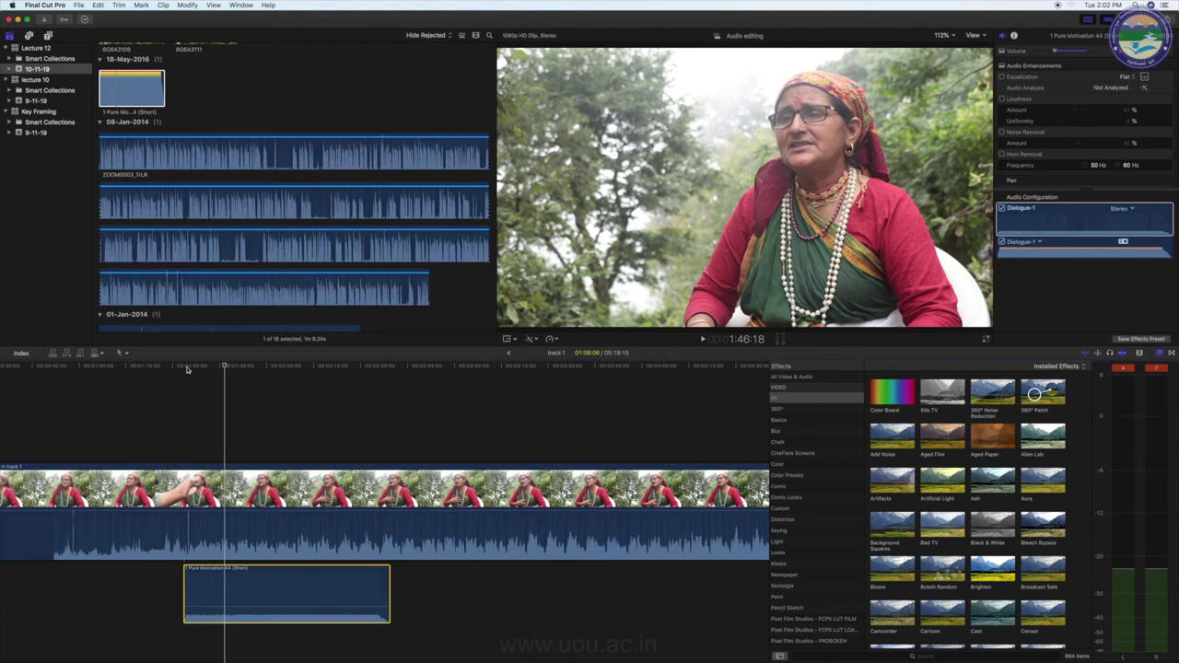
- Zoom the timeline out and append the pansy clip 6G6A3093
{"action": "scroll", "coordinate": [253, 406], "scroll_direction": "left", "scroll_amount": 2}
{"action": "scroll", "coordinate": [253, 405], "scroll_direction": "left", "scroll_amount": 2}
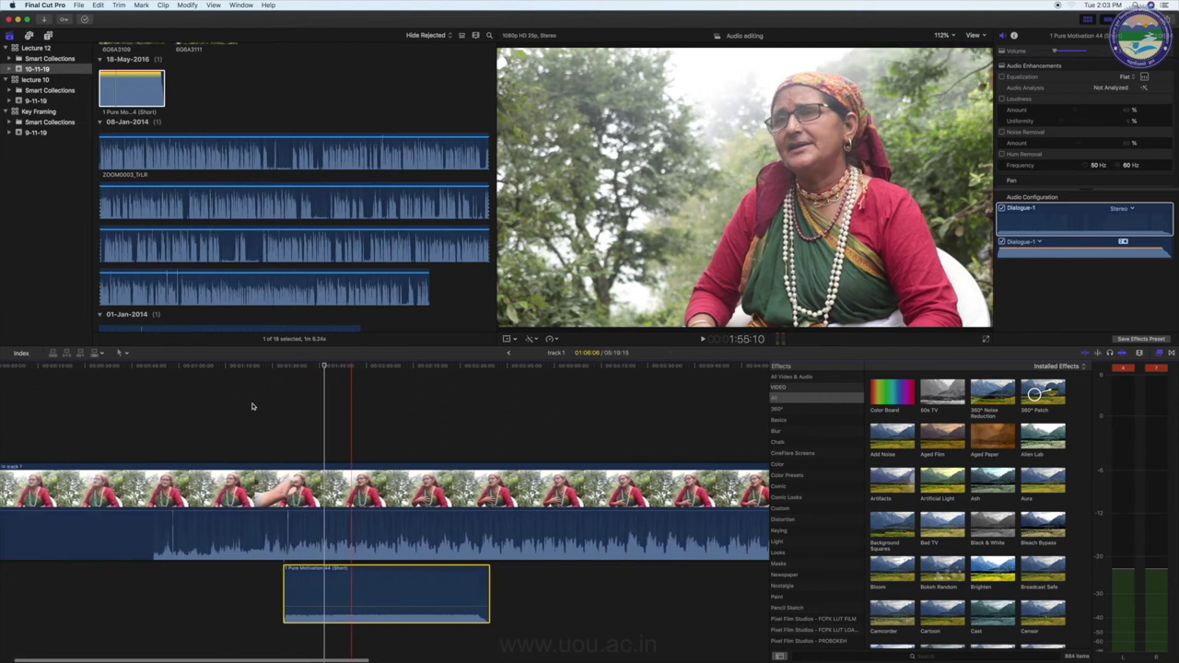
{"action": "scroll", "coordinate": [258, 405], "scroll_direction": "left", "scroll_amount": 1}
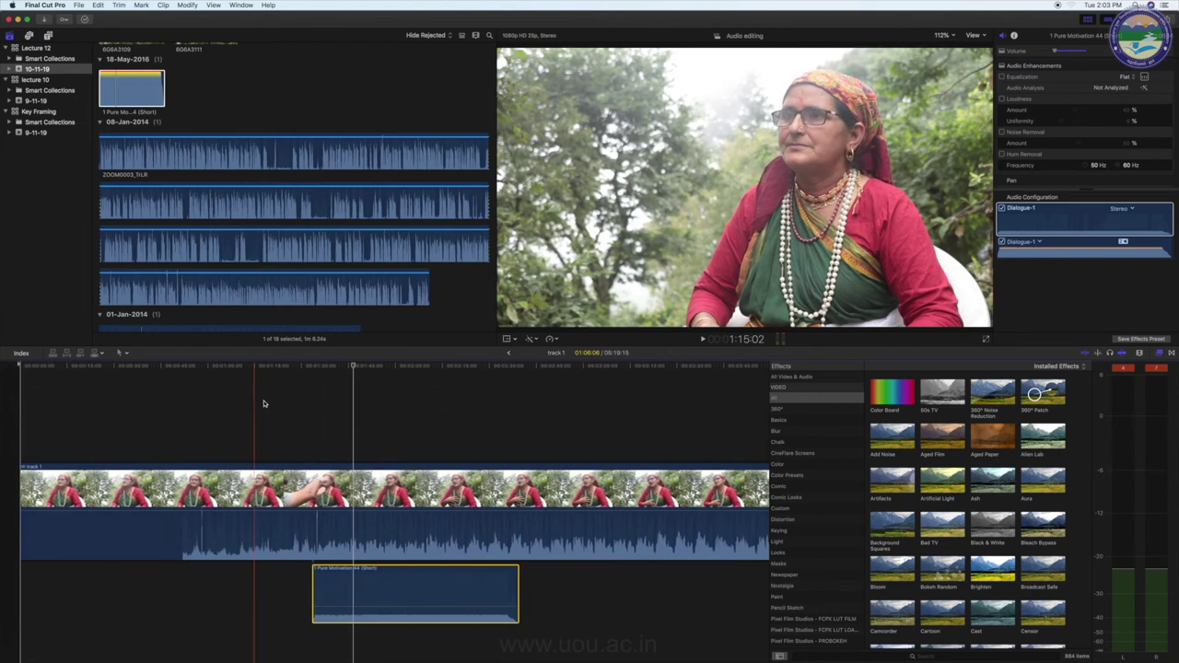
{"action": "key", "text": "super+minus"}
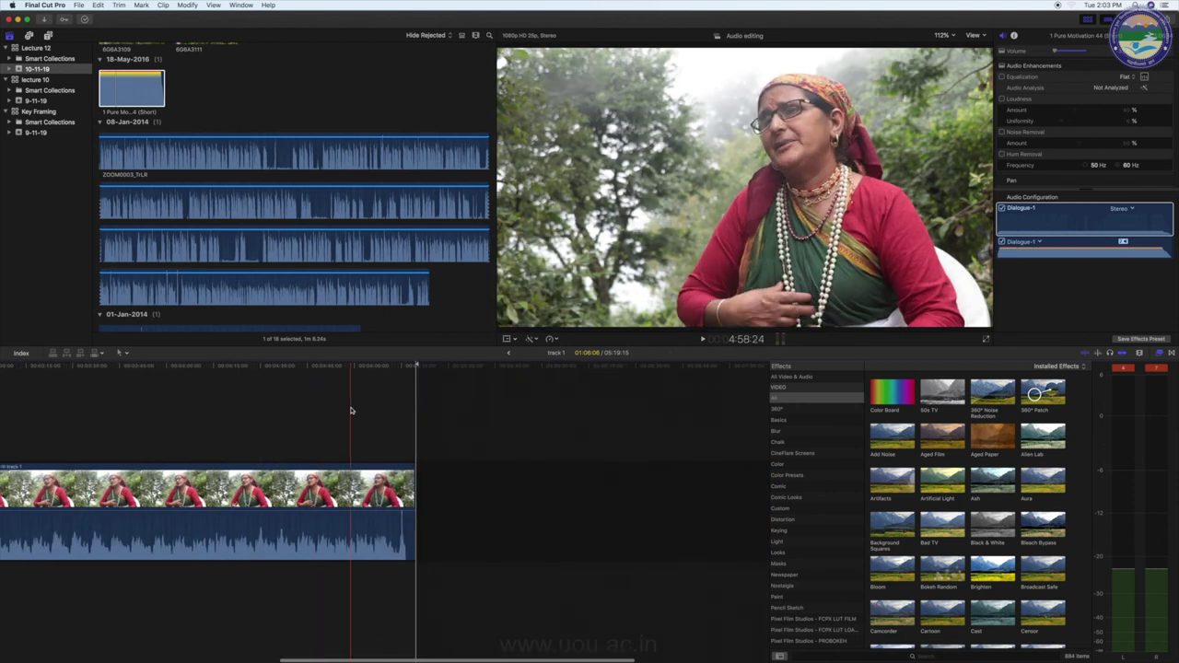
{"action": "key", "text": "super+minus"}
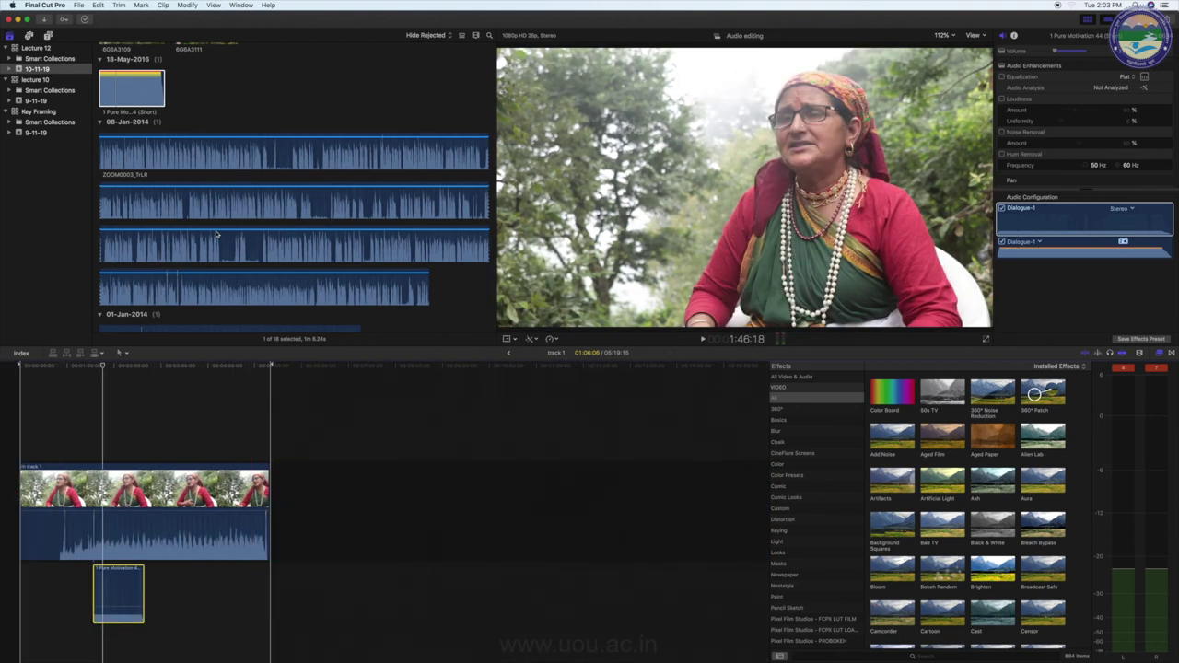
{"action": "scroll", "coordinate": [216, 235], "scroll_direction": "up", "scroll_amount": 2}
{"action": "scroll", "coordinate": [216, 235], "scroll_direction": "up", "scroll_amount": 2}
{"action": "scroll", "coordinate": [216, 235], "scroll_direction": "up", "scroll_amount": 2}
{"action": "left_click_drag", "start_coordinate": [278, 95], "coordinate": [294, 515]}
- In the Audio editing project, append 6G6A3095 and 6G6A3107, turning flower audio to -72 dB
{"action": "left_click", "coordinate": [511, 353]}
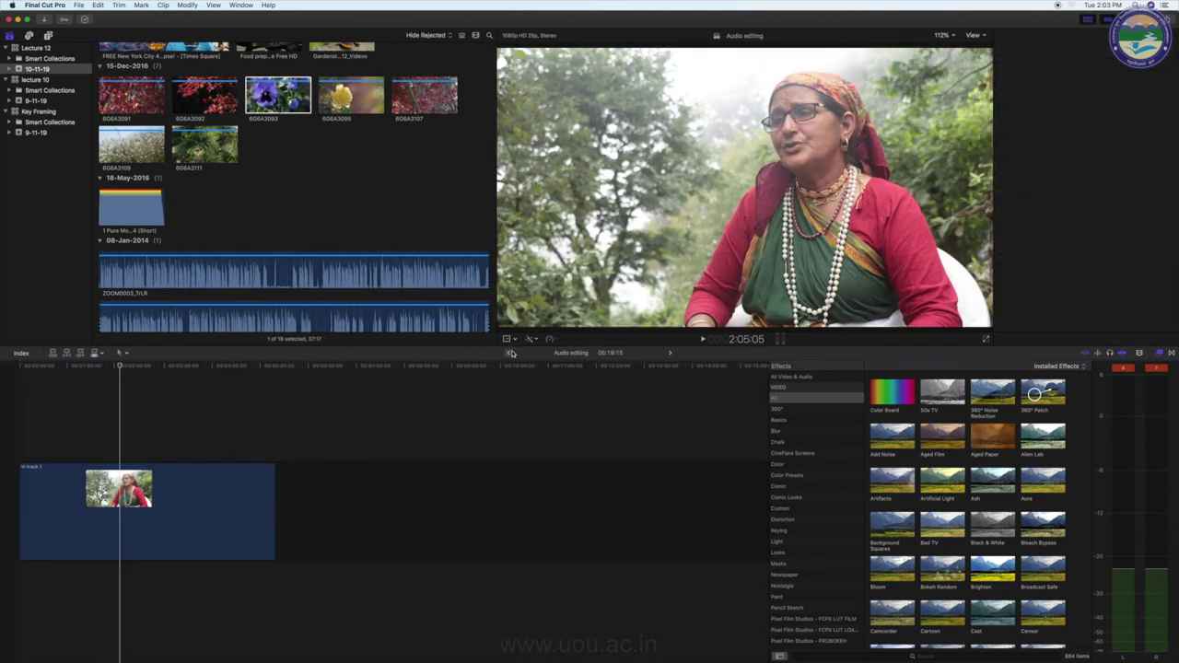
{"action": "left_click_drag", "start_coordinate": [351, 95], "coordinate": [322, 513]}
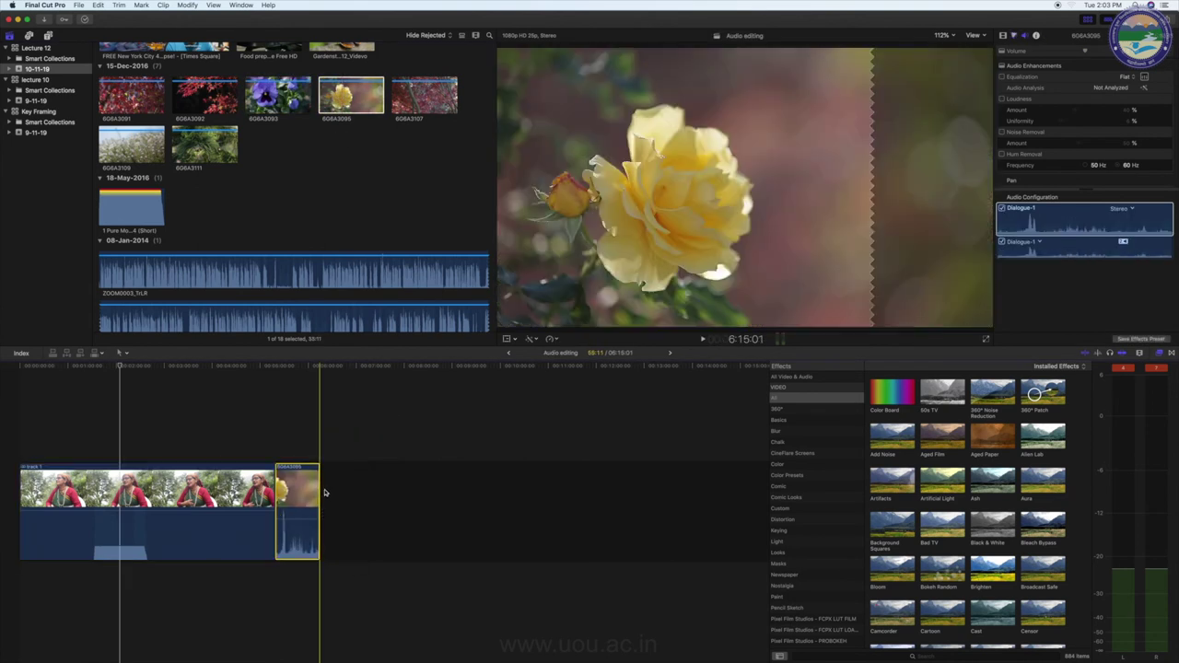
{"action": "left_click_drag", "start_coordinate": [424, 95], "coordinate": [351, 526]}
{"action": "left_click_drag", "start_coordinate": [298, 520], "coordinate": [297, 553]}
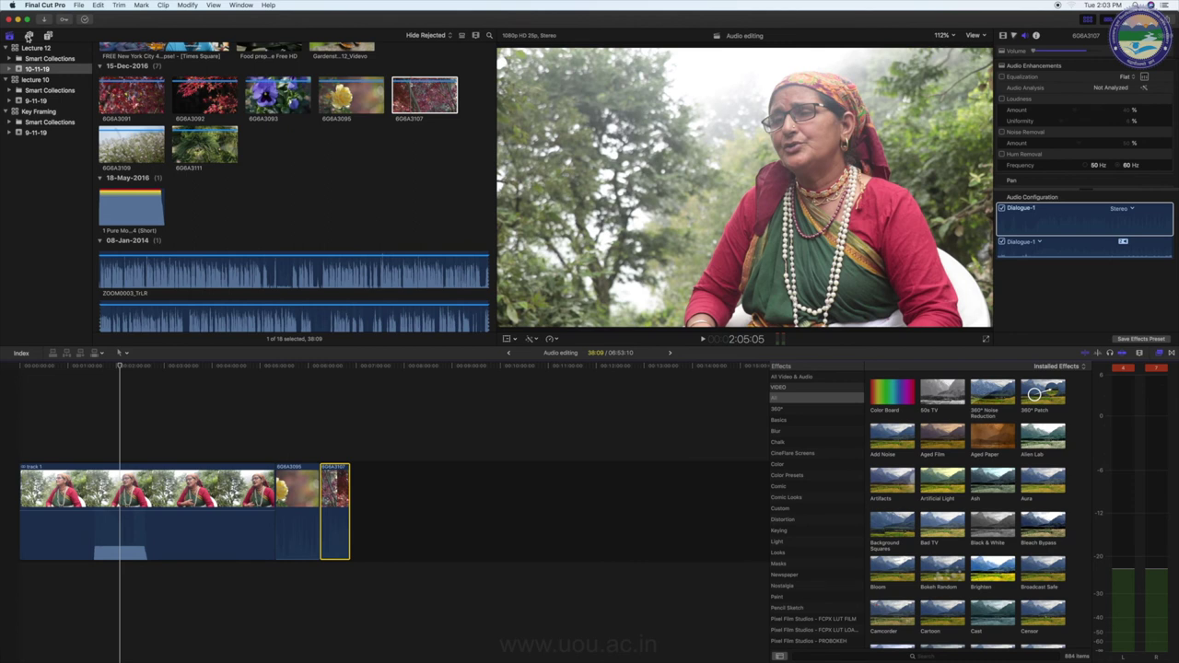
- Connect the Marimba Pop Up sound effect beneath the interview where the rose shot begins
{"action": "left_click", "coordinate": [28, 37]}
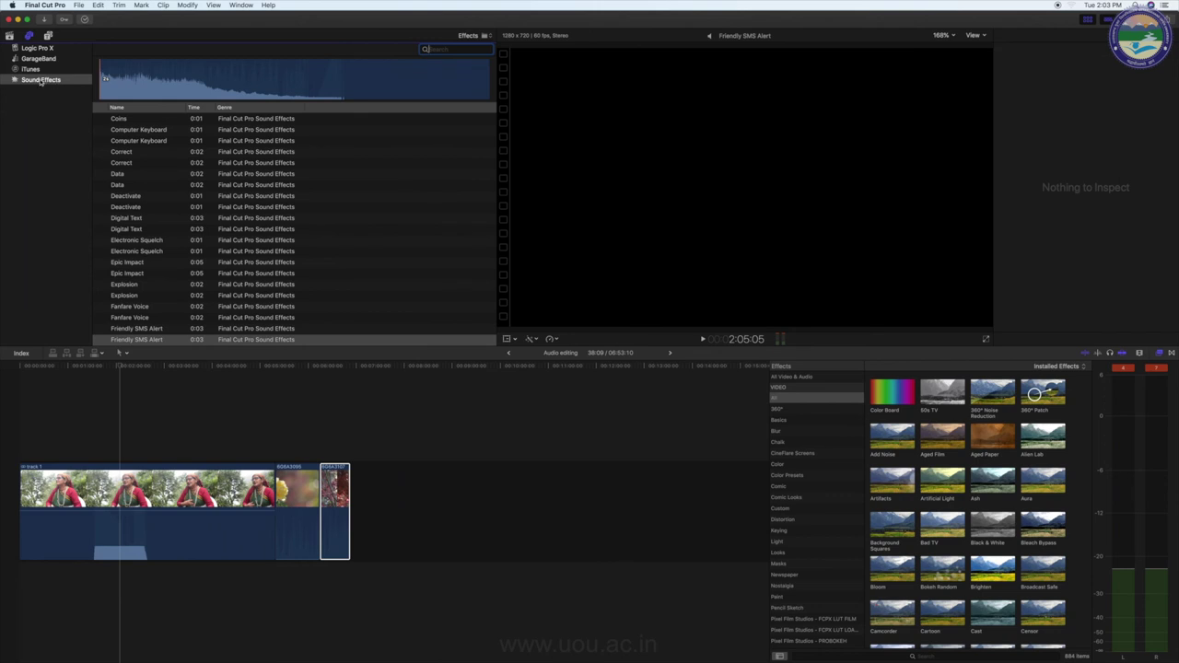
{"action": "scroll", "coordinate": [119, 194], "scroll_direction": "down", "scroll_amount": 5}
{"action": "scroll", "coordinate": [121, 197], "scroll_direction": "down", "scroll_amount": 5}
{"action": "scroll", "coordinate": [123, 201], "scroll_direction": "down", "scroll_amount": 5}
{"action": "scroll", "coordinate": [126, 204], "scroll_direction": "down", "scroll_amount": 3}
{"action": "scroll", "coordinate": [125, 204], "scroll_direction": "down", "scroll_amount": 3}
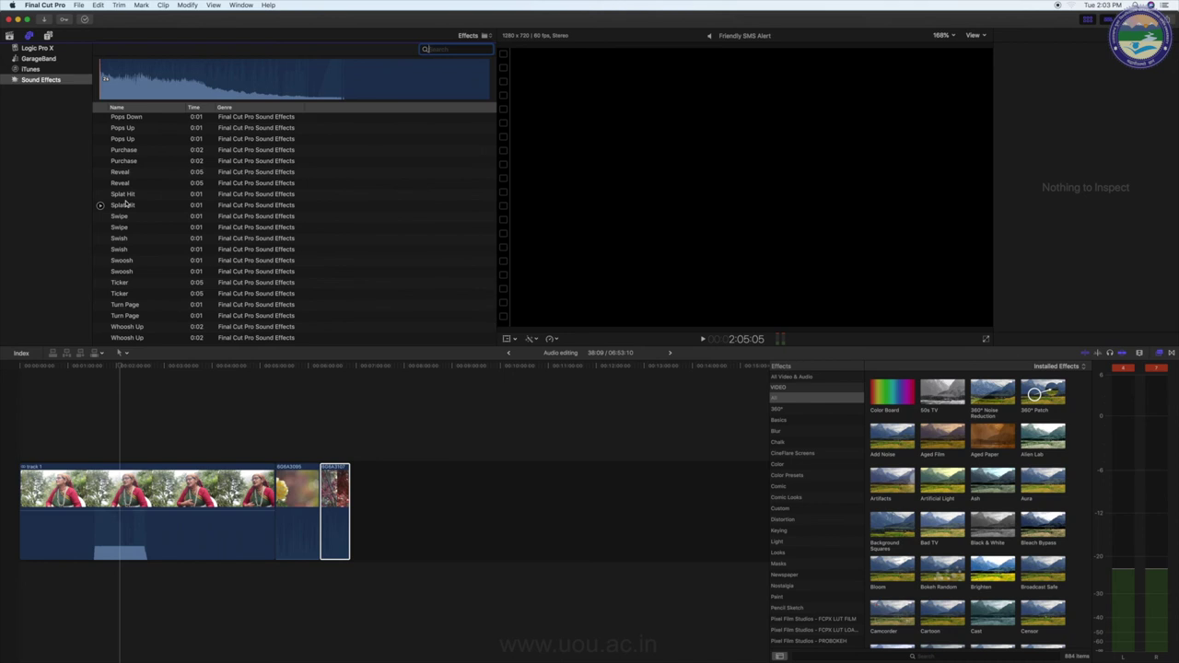
{"action": "scroll", "coordinate": [143, 200], "scroll_direction": "up", "scroll_amount": 5}
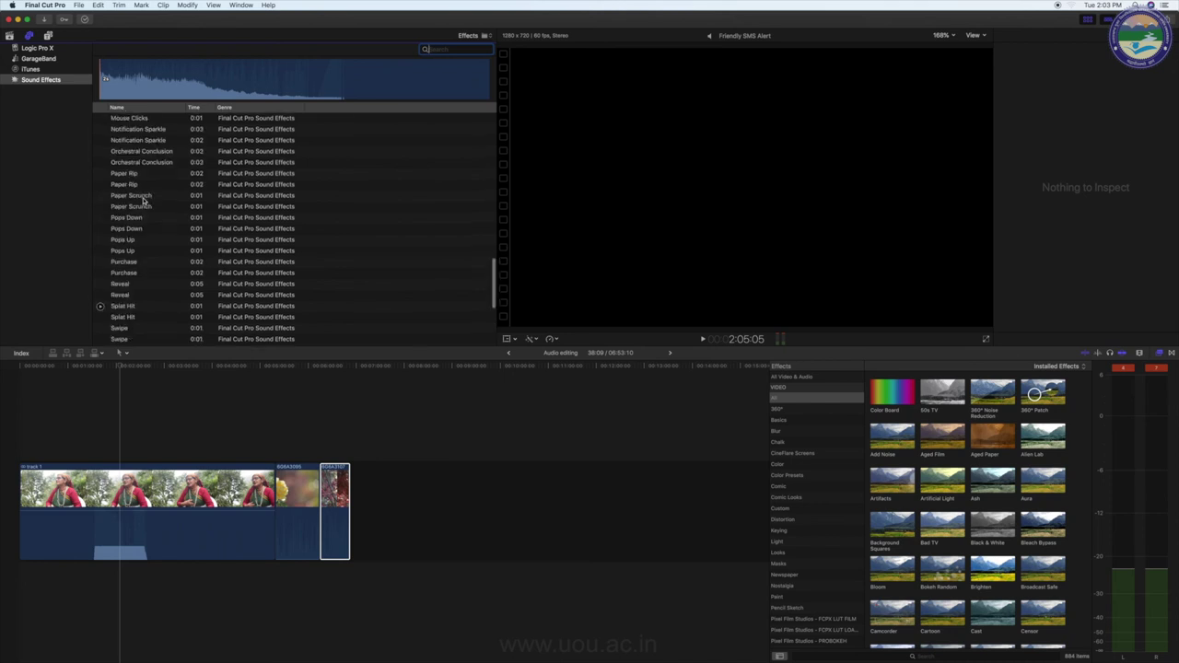
{"action": "scroll", "coordinate": [142, 199], "scroll_direction": "up", "scroll_amount": 3}
{"action": "scroll", "coordinate": [143, 201], "scroll_direction": "up", "scroll_amount": 3}
{"action": "left_click", "coordinate": [127, 181]}
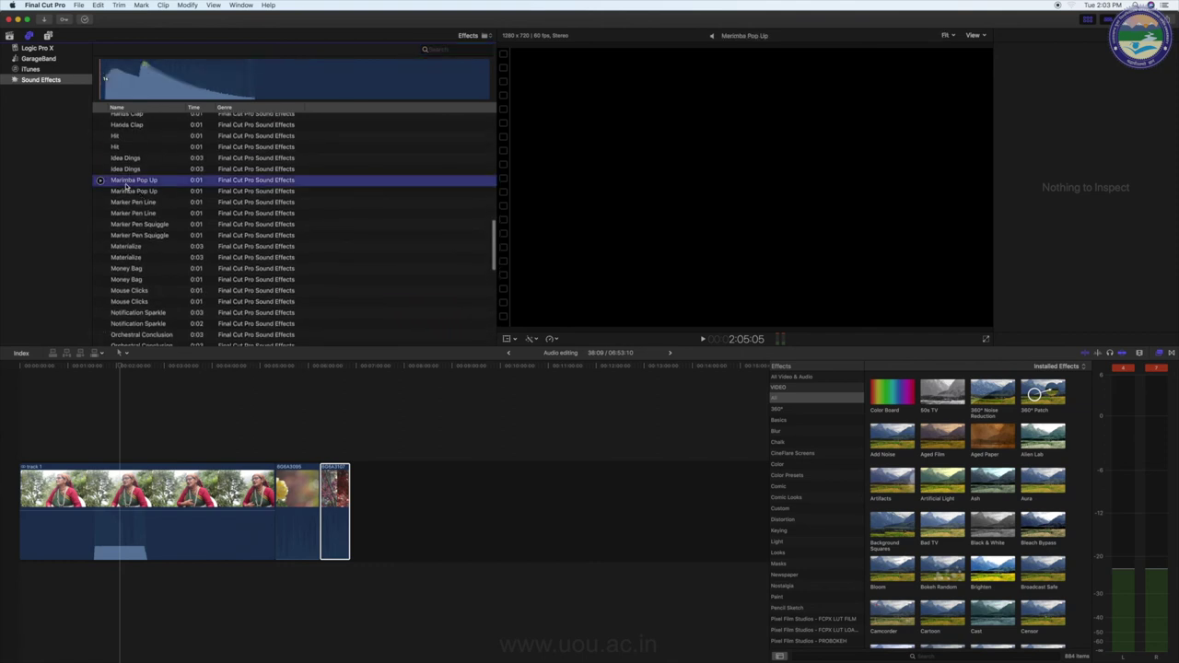
{"action": "key", "text": "q"}
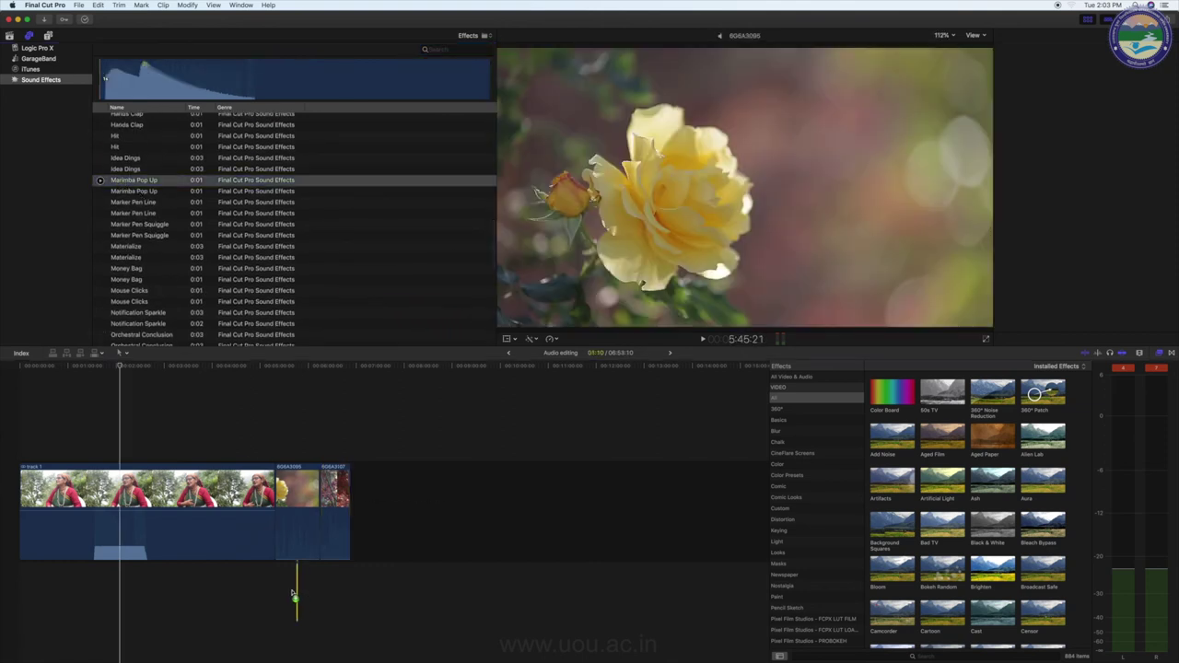
- Zoom in and replay the rose cut twice to check the Marimba Pop Up timing, then zoom out
{"action": "left_click", "coordinate": [270, 367]}
{"action": "key", "text": "super+equal"}
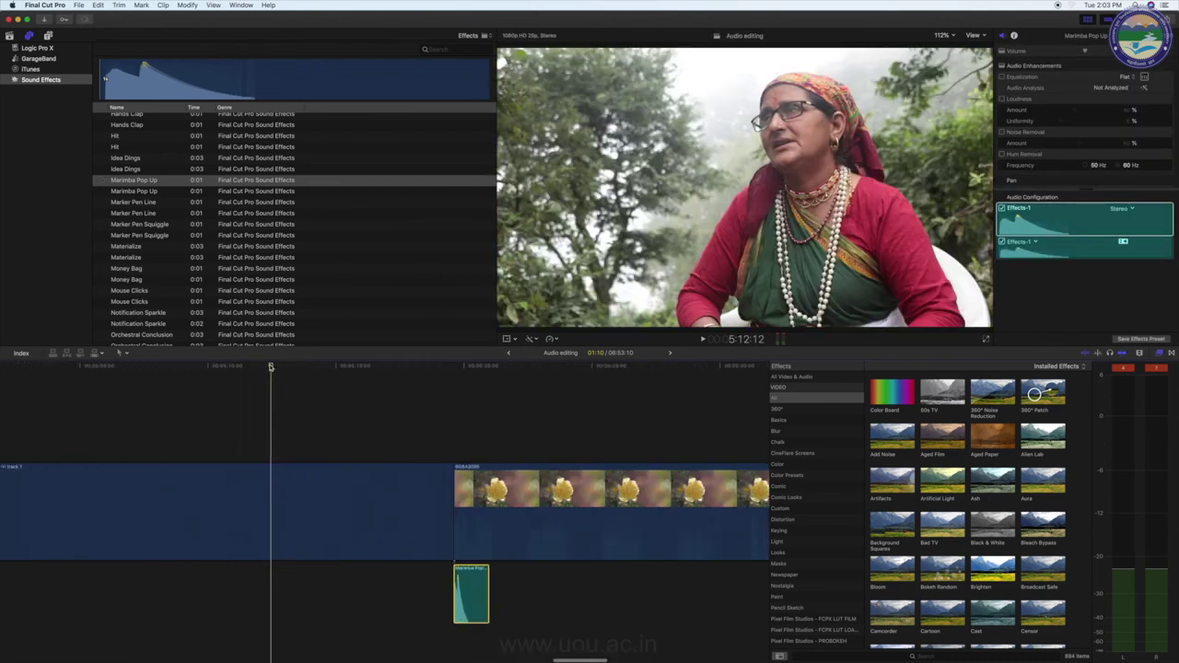
{"action": "left_click", "coordinate": [447, 367]}
{"action": "key", "text": "space"}
{"action": "key", "text": "space"}
{"action": "left_click", "coordinate": [447, 367]}
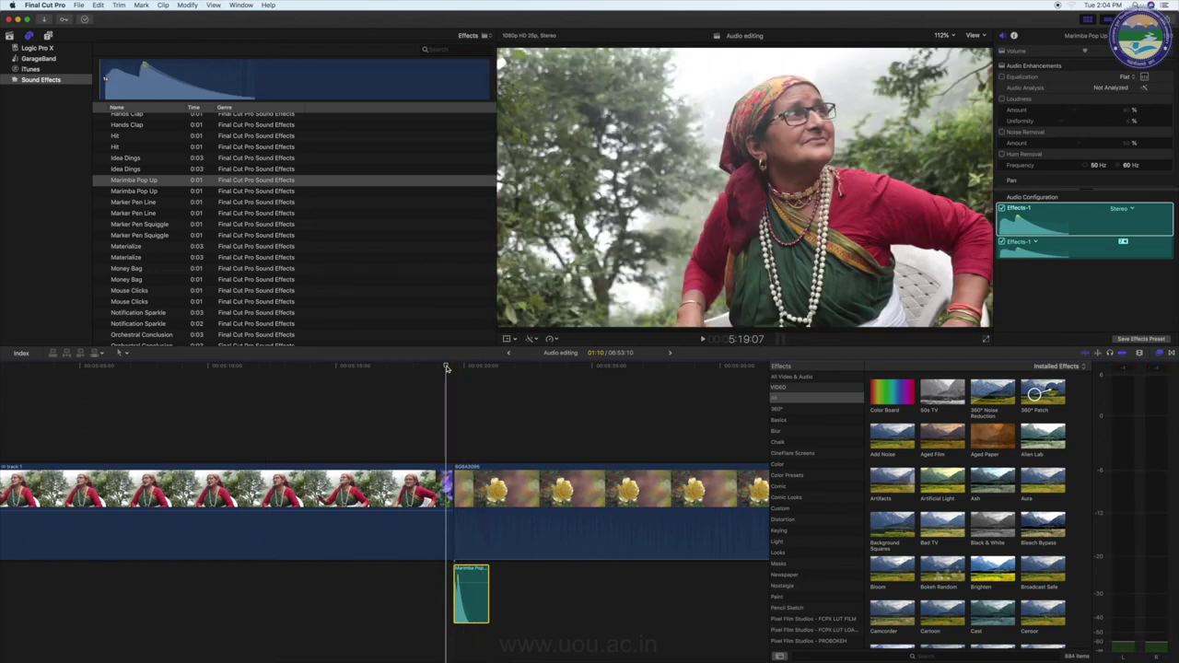
{"action": "key", "text": "space"}
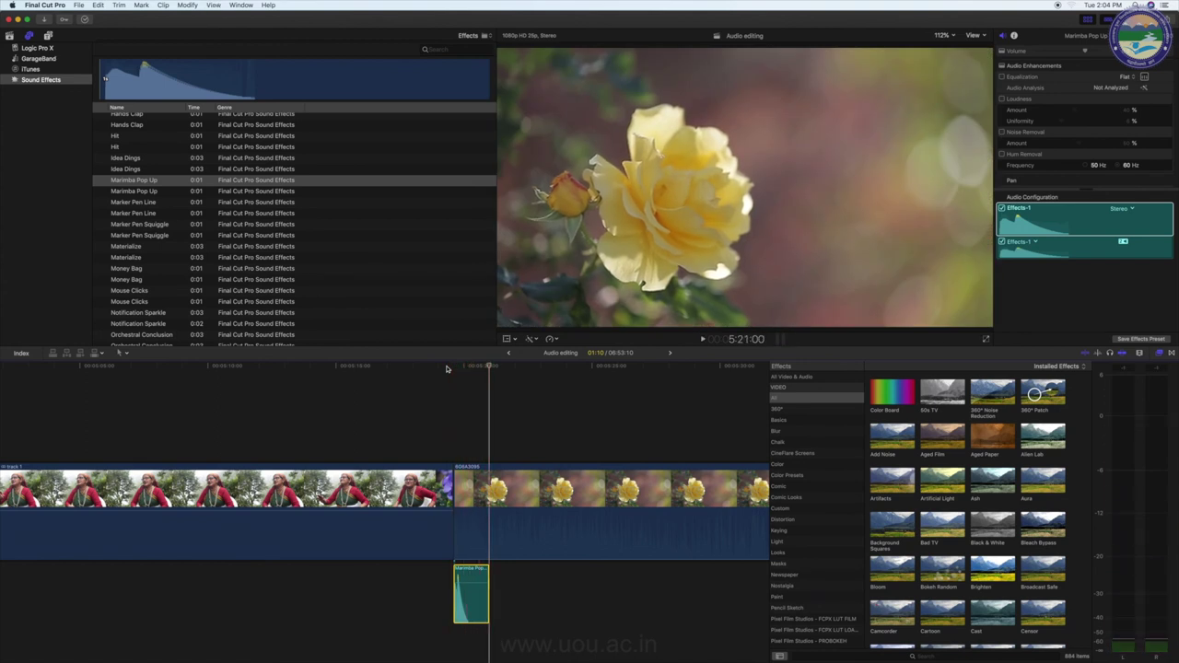
{"action": "scroll", "coordinate": [405, 461], "scroll_direction": "left", "scroll_amount": 5}
{"action": "left_click", "coordinate": [412, 367]}
{"action": "key", "text": "super+minus"}
{"action": "key", "text": "super+minus"}
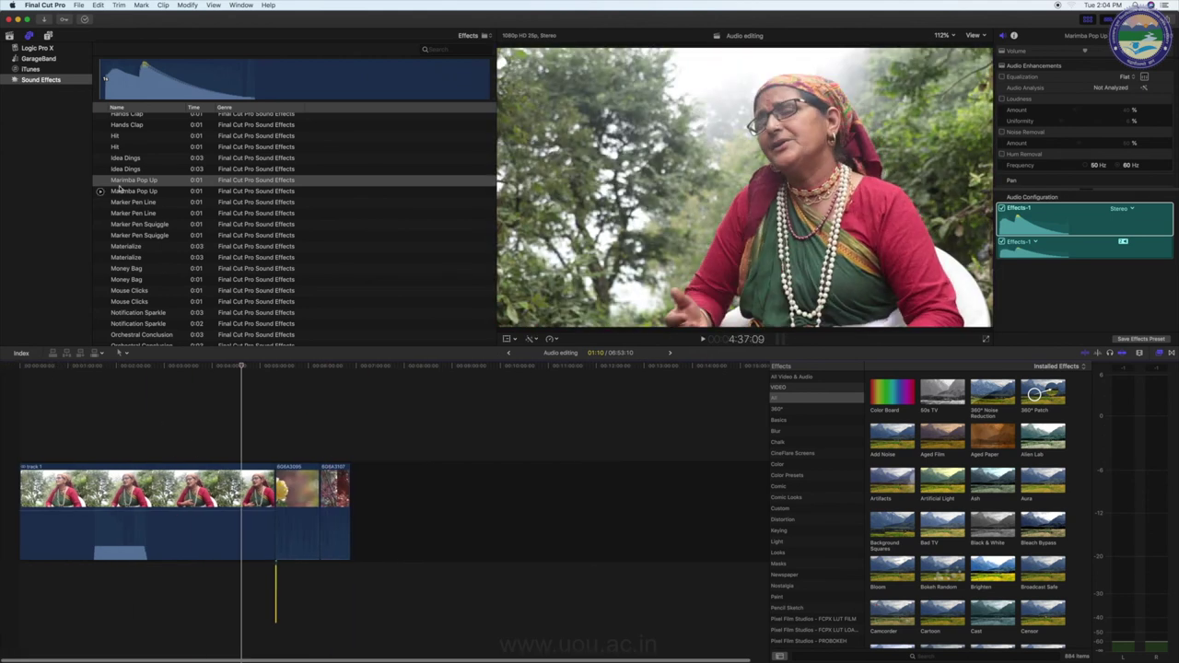
- Show the library's clips in the browser again
{"action": "left_click", "coordinate": [10, 35]}
{"action": "scroll", "coordinate": [163, 268], "scroll_direction": "down", "scroll_amount": 2}
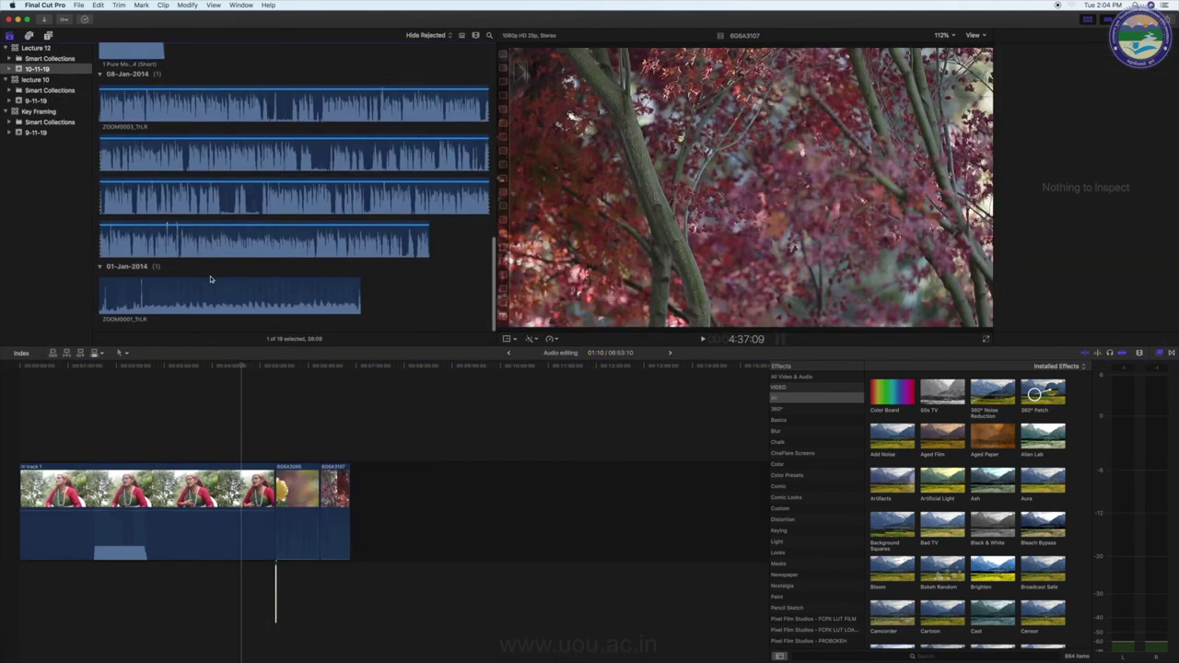
{"action": "scroll", "coordinate": [163, 268], "scroll_direction": "up", "scroll_amount": 3}
- Lay the 1 Pure Motivation music bed beneath the red-tree shot
{"action": "mouse_move", "coordinate": [131, 166]}
{"action": "left_mouse_down"}
{"action": "mouse_move", "coordinate": [324, 598]}
{"action": "mouse_move", "coordinate": [349, 573]}
{"action": "mouse_move", "coordinate": [333, 612]}
{"action": "mouse_move", "coordinate": [334, 595]}
{"action": "left_mouse_up"}
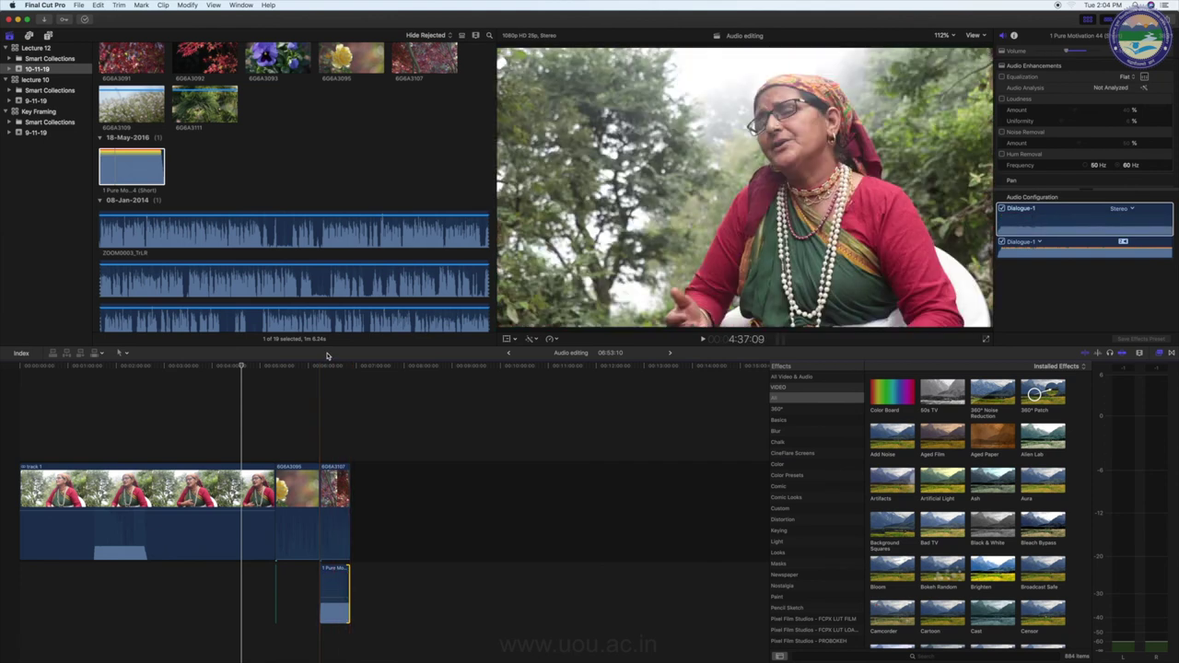
{"action": "left_click", "coordinate": [323, 368]}
{"action": "key", "text": "super+equal"}
{"action": "key", "text": "super+equal"}
{"action": "key", "text": "super+equal"}
{"action": "key", "text": "super+4"}
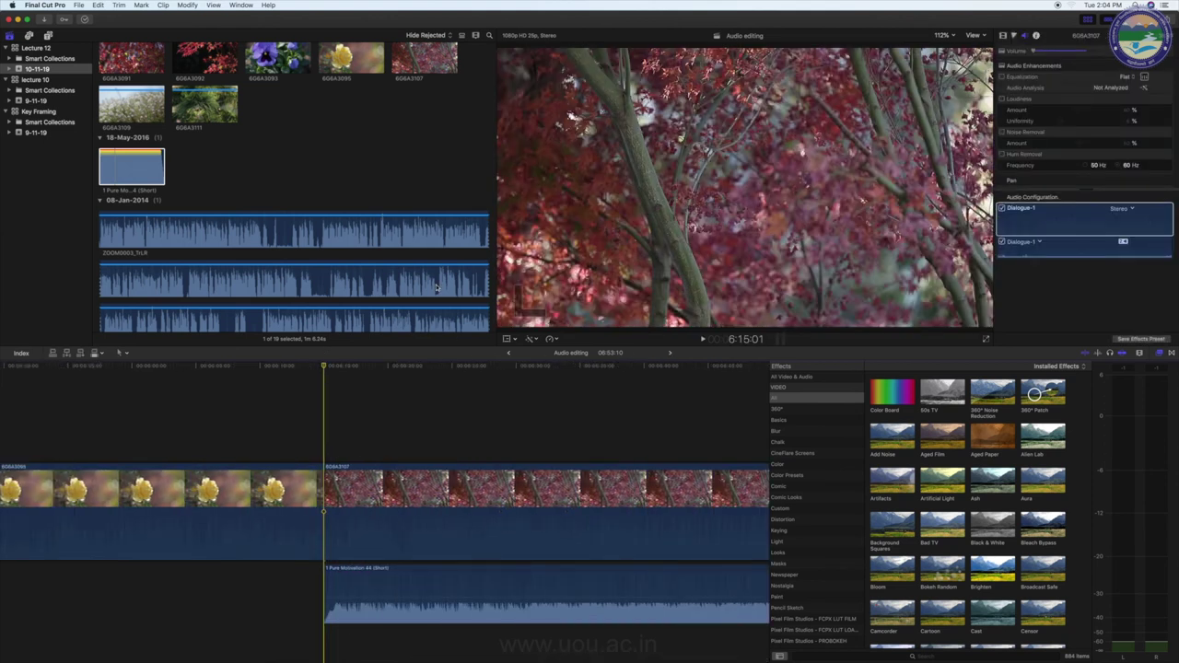
- Add Whoosh Up, Turn Page and Ticker sound effects beneath the music under the tree shot
{"action": "left_click", "coordinate": [29, 35]}
{"action": "scroll", "coordinate": [110, 274], "scroll_direction": "down", "scroll_amount": 10}
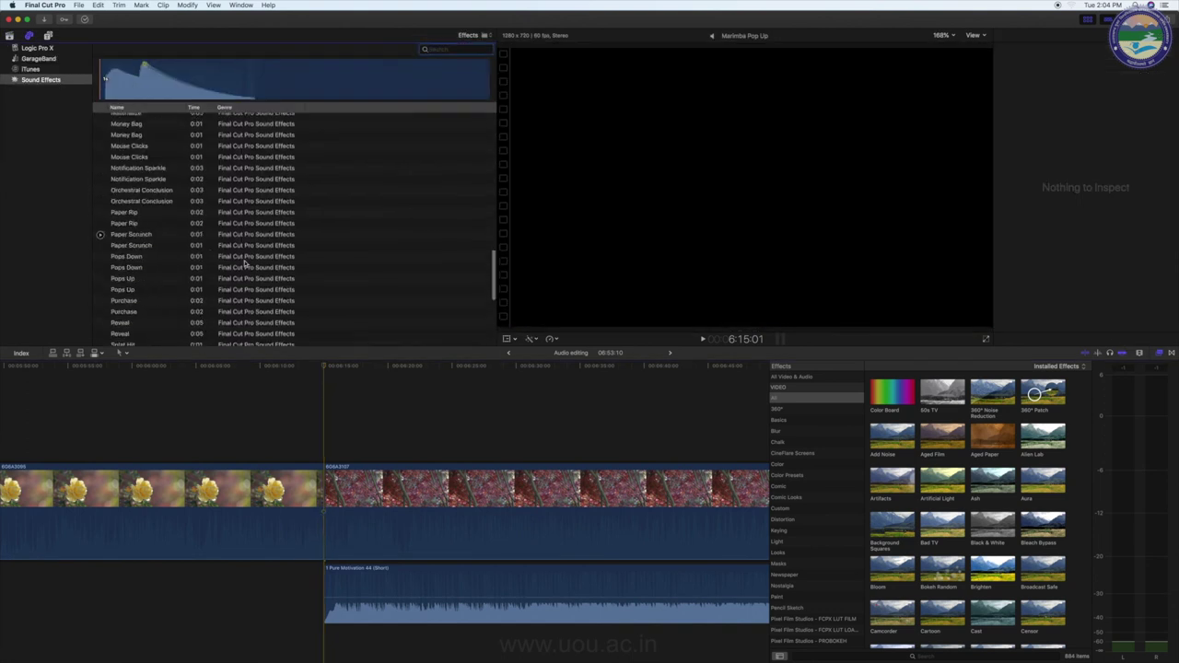
{"action": "left_click_drag", "start_coordinate": [119, 275], "coordinate": [604, 644]}
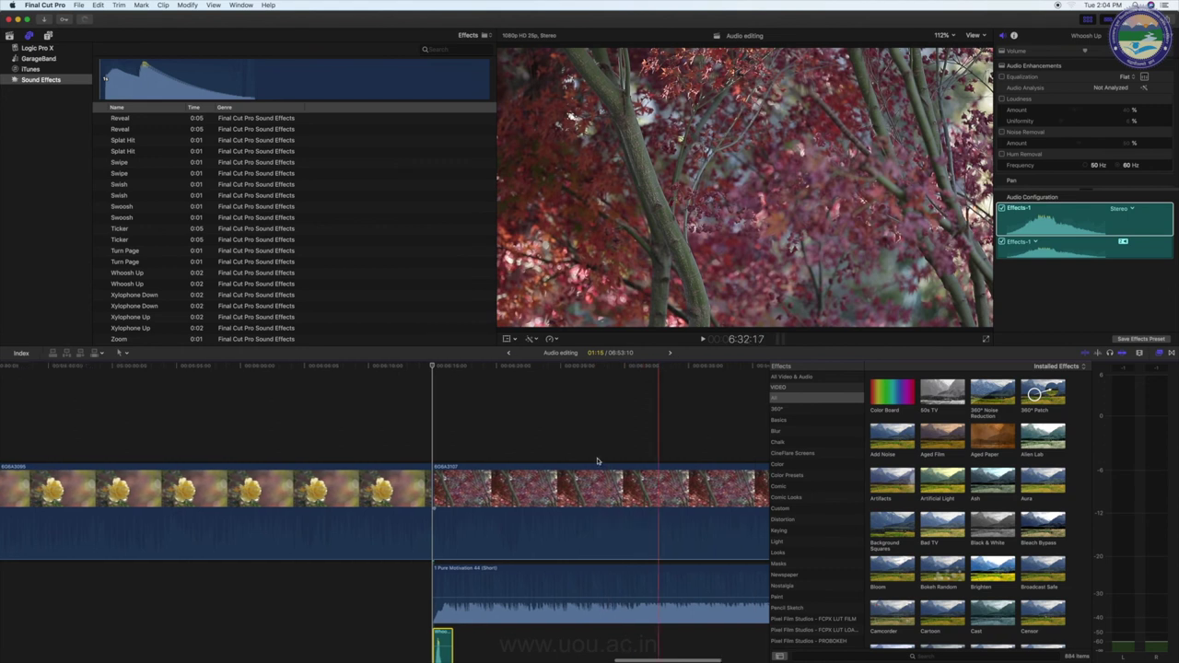
{"action": "left_click", "coordinate": [129, 252]}
{"action": "left_click_drag", "start_coordinate": [527, 618], "coordinate": [564, 634]}
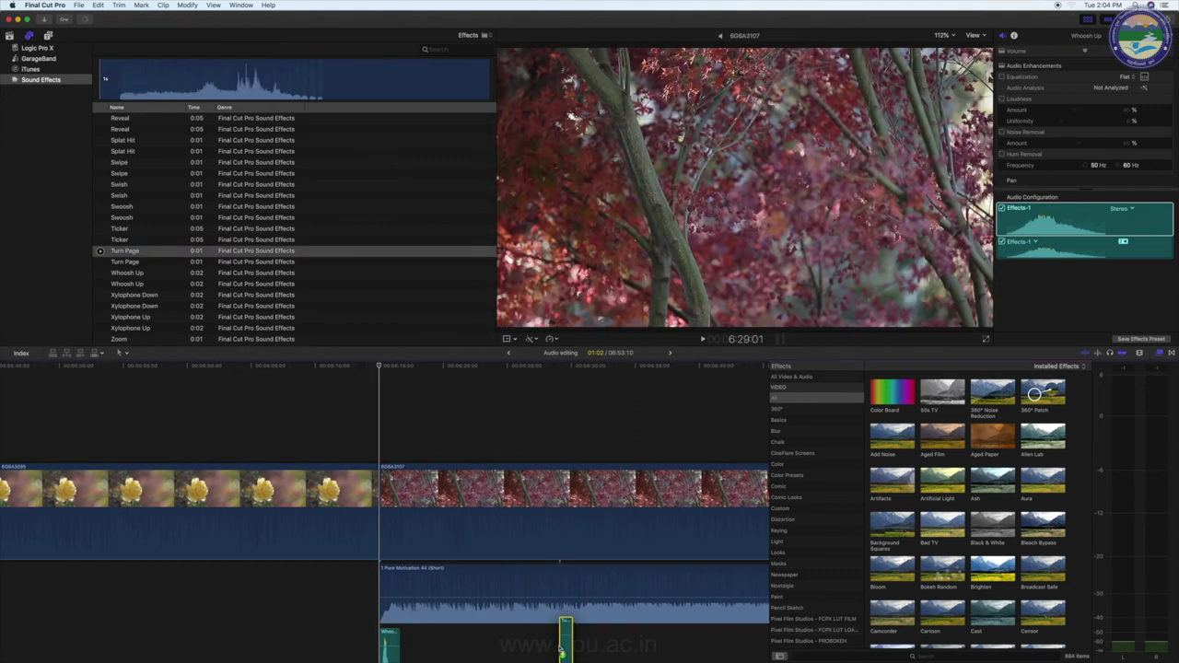
{"action": "mouse_move", "coordinate": [120, 229]}
{"action": "left_mouse_down"}
{"action": "mouse_move", "coordinate": [295, 658]}
{"action": "mouse_move", "coordinate": [405, 645]}
{"action": "left_mouse_up"}
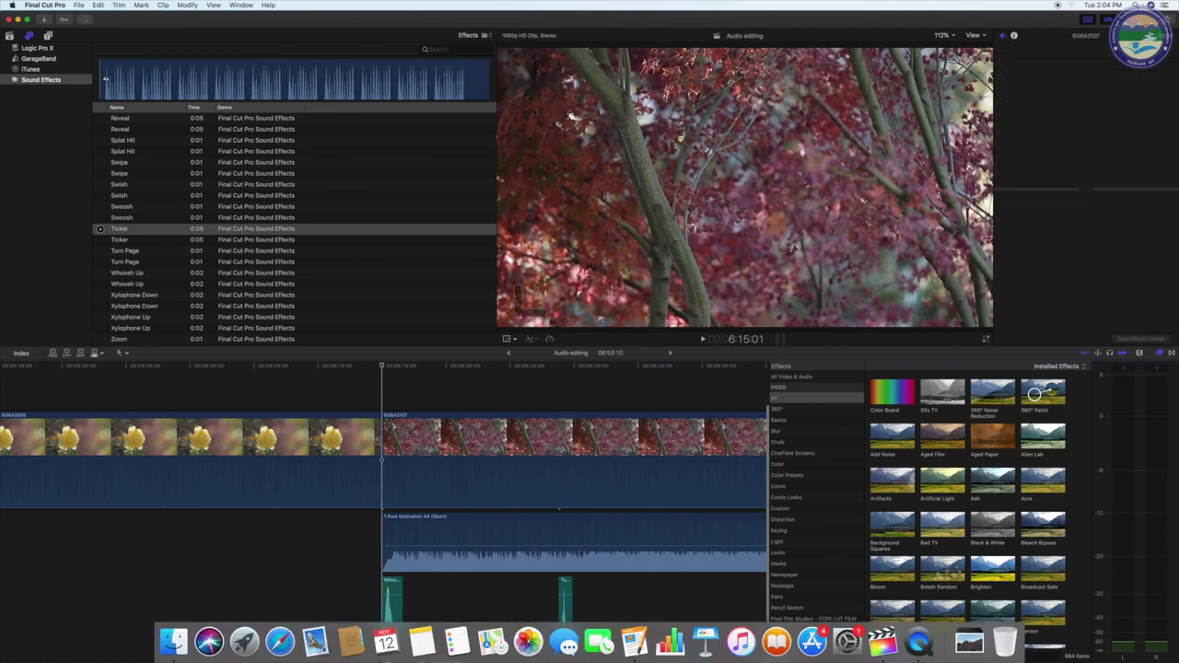
- Select the Ticker clip and make the timeline clips shorter in height
{"action": "scroll", "coordinate": [530, 590], "scroll_direction": "left", "scroll_amount": 3}
{"action": "left_click", "coordinate": [530, 590]}
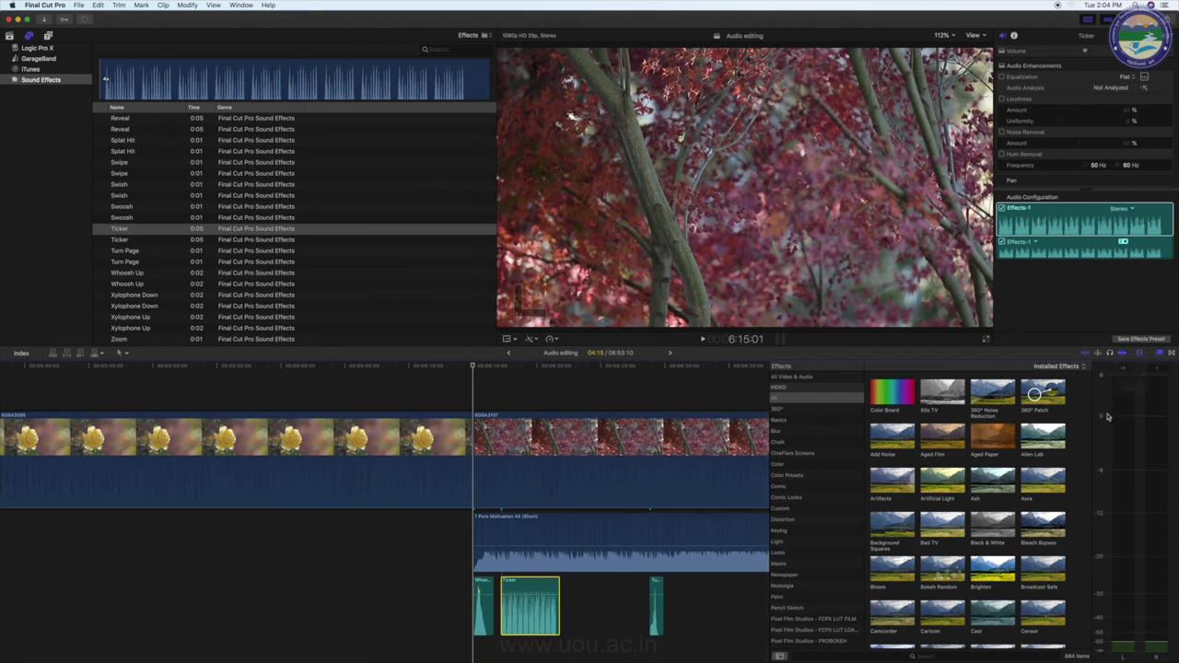
{"action": "left_click", "coordinate": [1140, 353]}
{"action": "left_click_drag", "start_coordinate": [1126, 416], "coordinate": [1113, 415]}
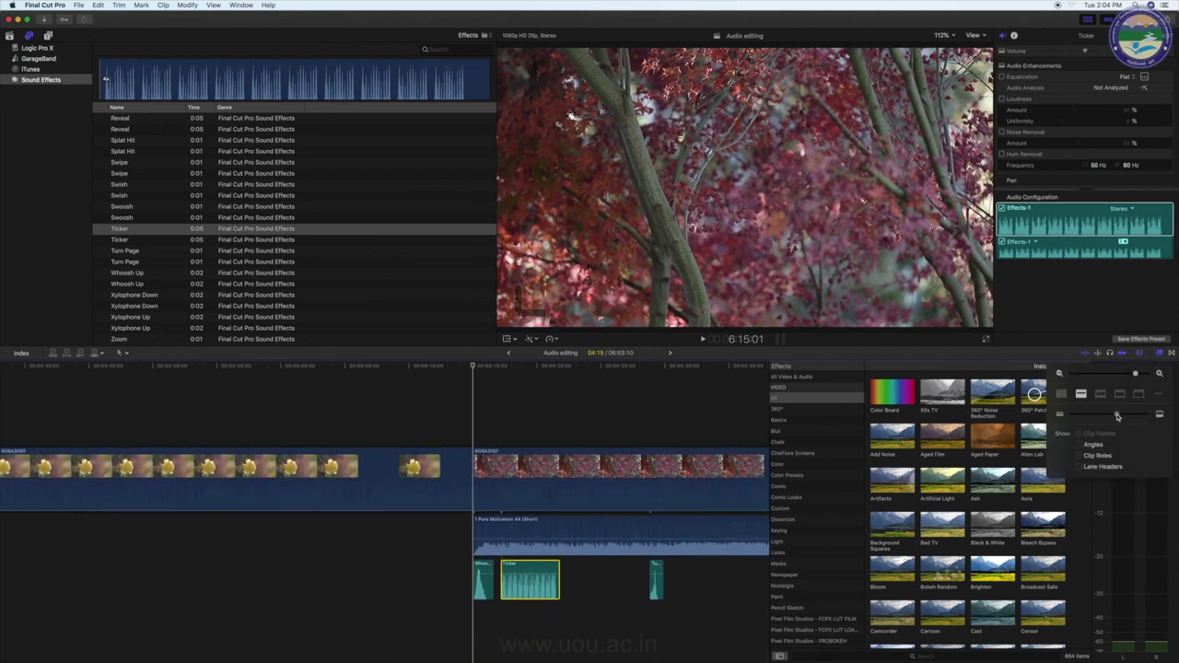
- Stack a second Ticker, another Turn Page and Xylophone Down in lower lanes under the music
{"action": "left_click_drag", "start_coordinate": [159, 229], "coordinate": [521, 623]}
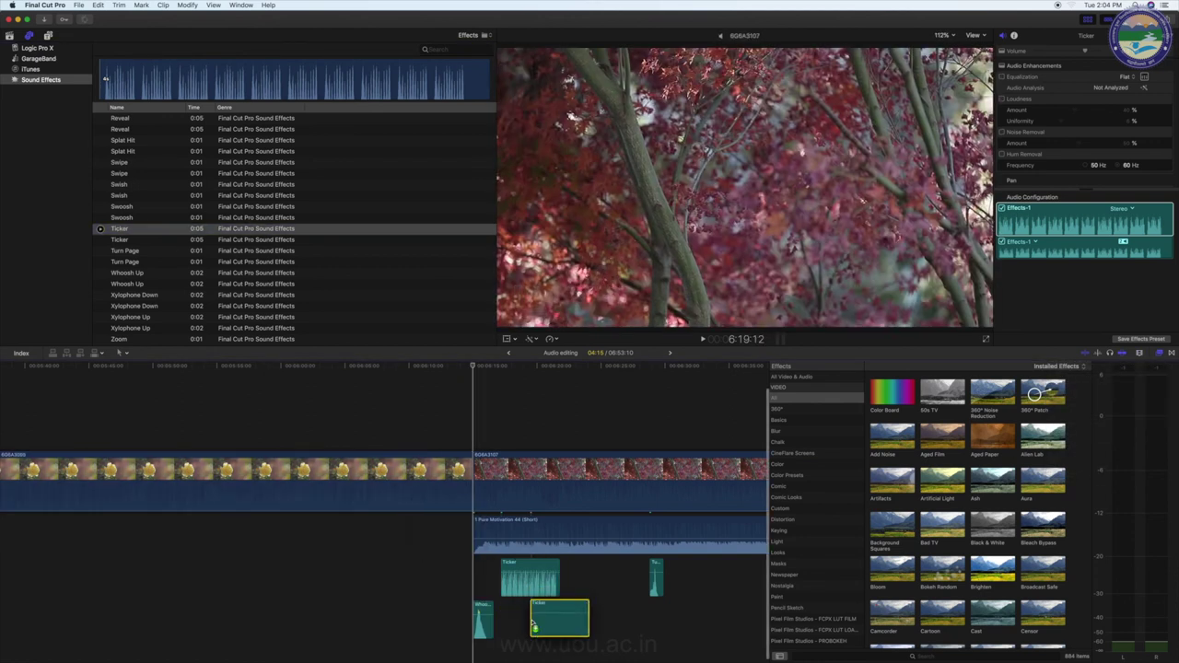
{"action": "left_click_drag", "start_coordinate": [124, 250], "coordinate": [581, 654]}
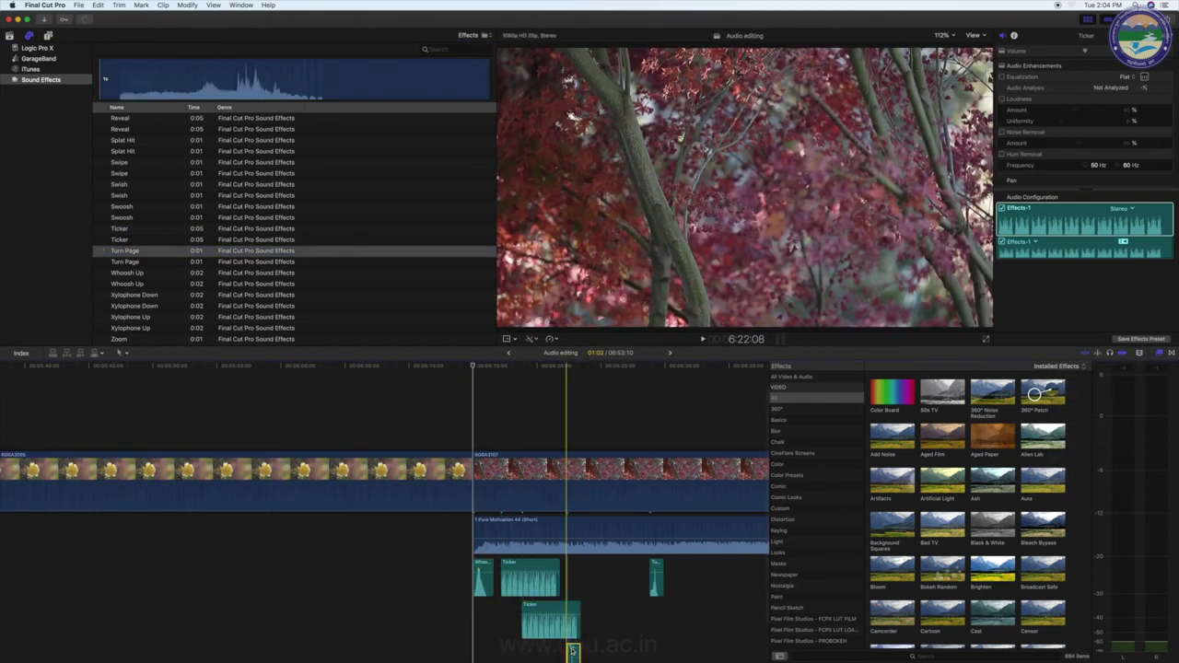
{"action": "scroll", "coordinate": [644, 608], "scroll_direction": "left", "scroll_amount": 5}
{"action": "scroll", "coordinate": [645, 608], "scroll_direction": "down", "scroll_amount": 3}
{"action": "key", "text": "Up"}
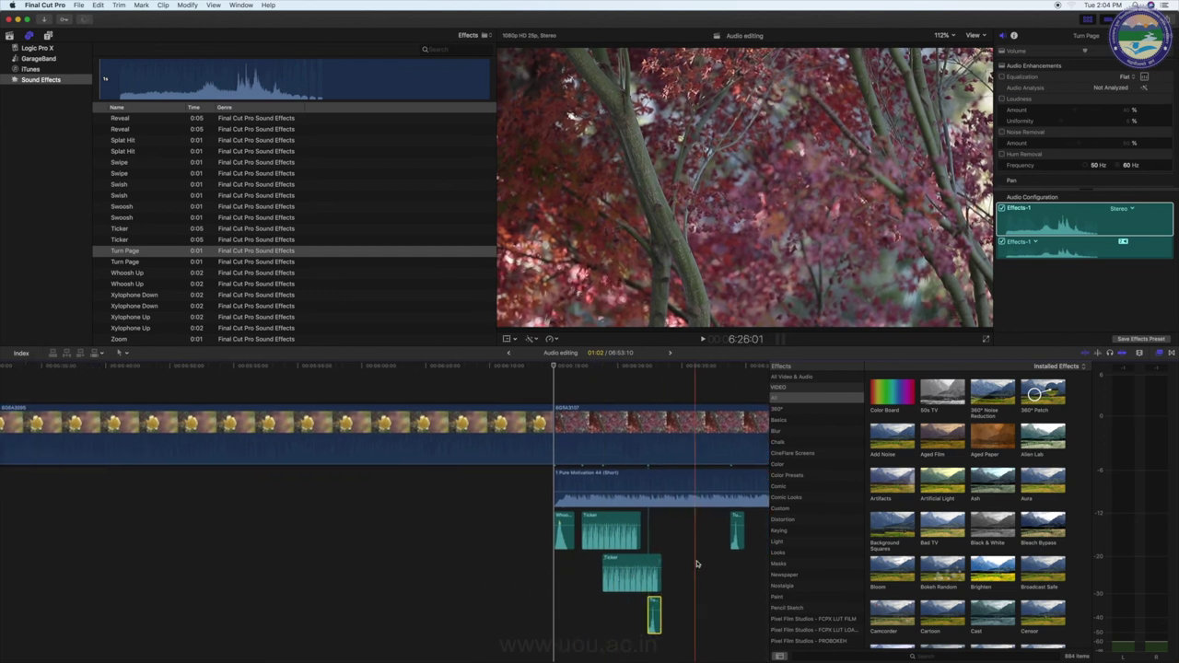
{"action": "scroll", "coordinate": [695, 560], "scroll_direction": "right", "scroll_amount": 5}
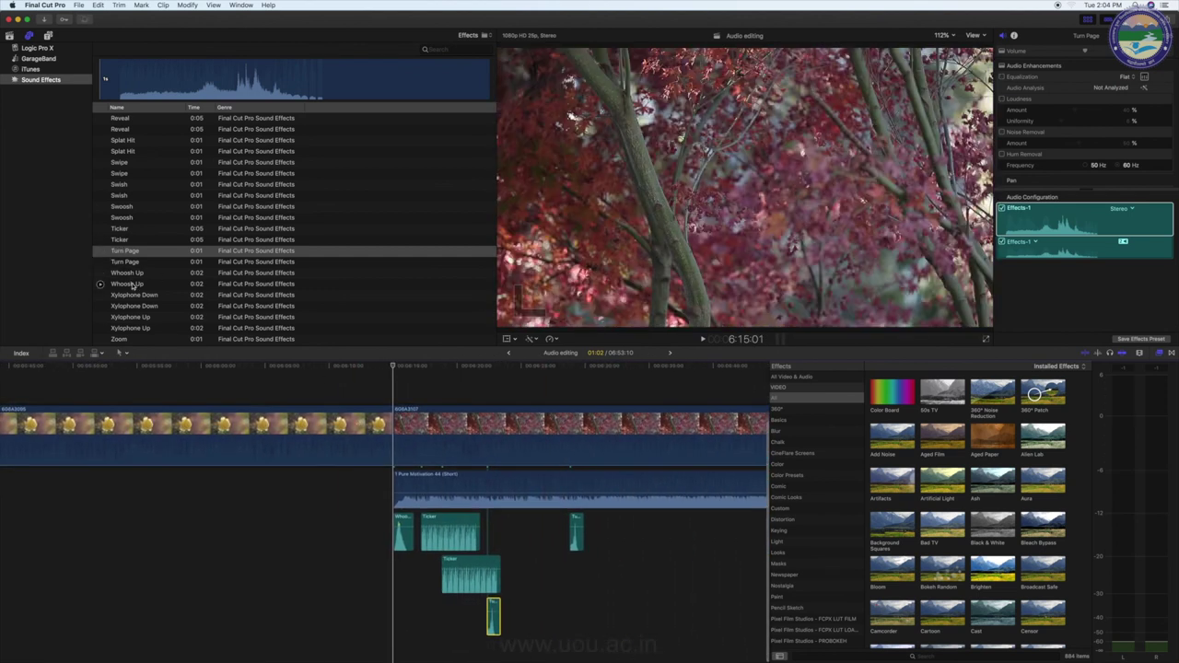
{"action": "left_click_drag", "start_coordinate": [131, 294], "coordinate": [645, 533]}
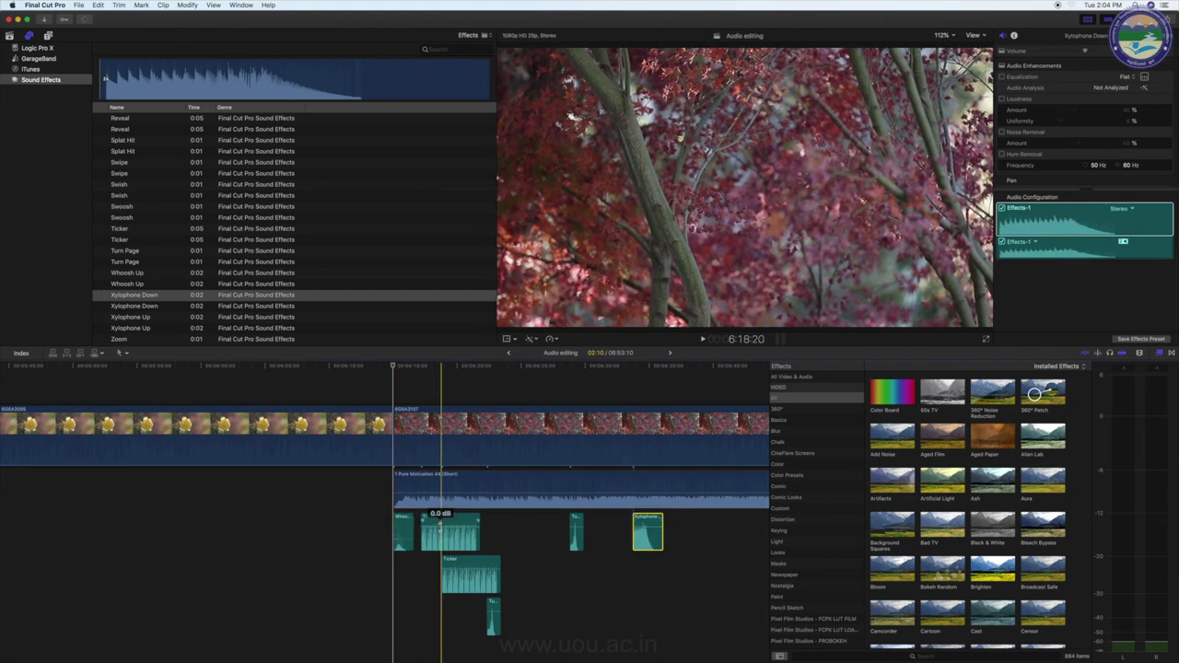
- Lower the bottom Ticker's volume and slide the Turn Page and Xylophone Down clips earlier
{"action": "left_click_drag", "start_coordinate": [466, 564], "coordinate": [466, 583]}
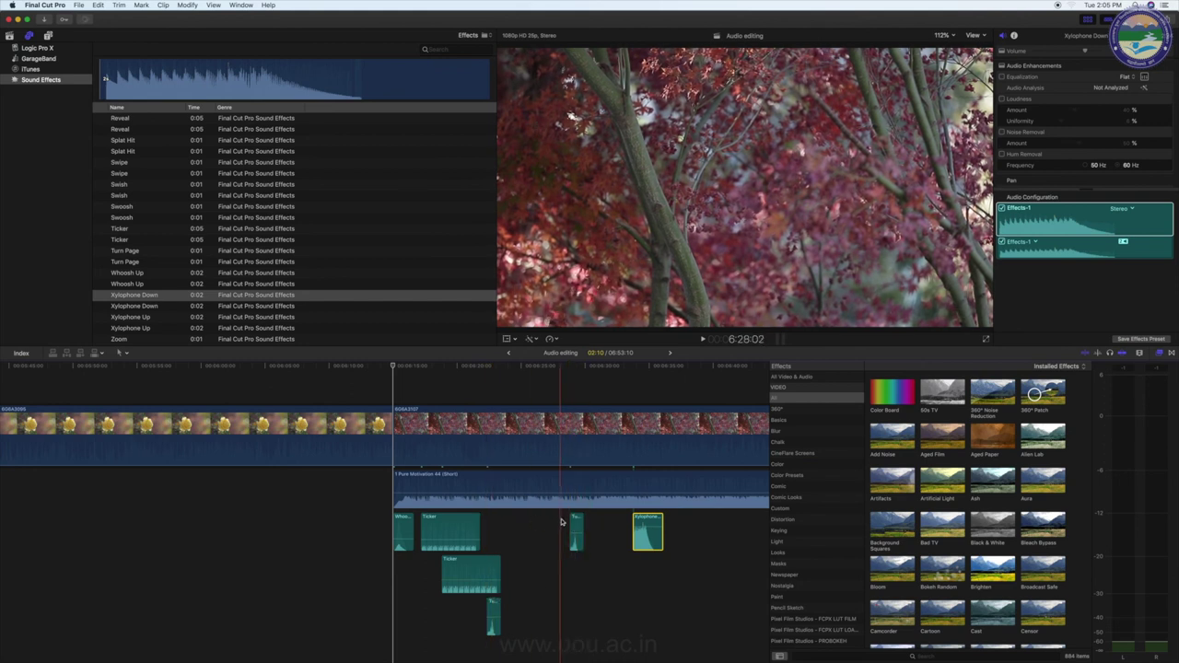
{"action": "left_click_drag", "start_coordinate": [576, 530], "coordinate": [517, 530]}
{"action": "left_click_drag", "start_coordinate": [647, 529], "coordinate": [551, 521]}
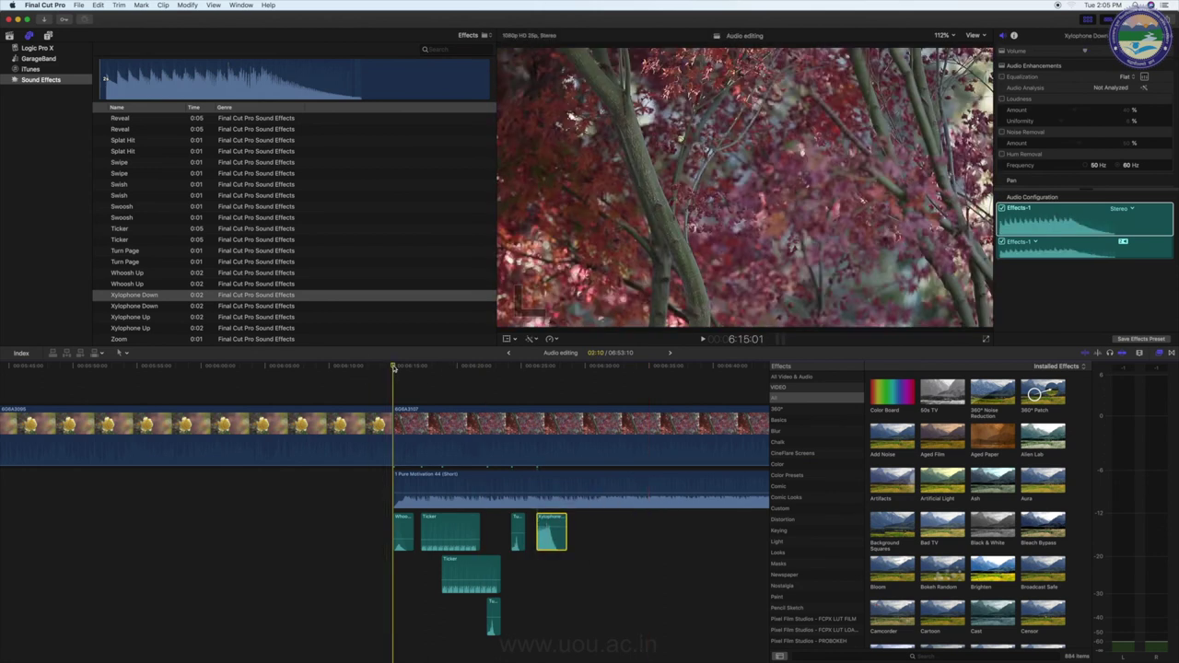
{"action": "key", "text": "space"}
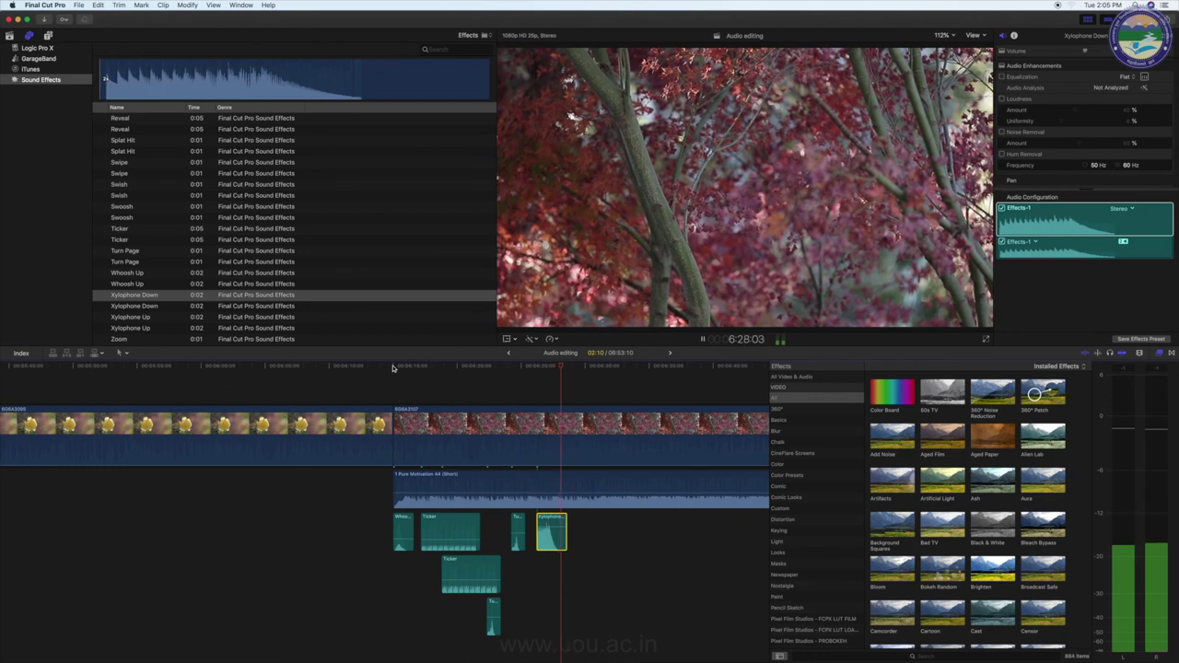
{"action": "key", "text": "space"}
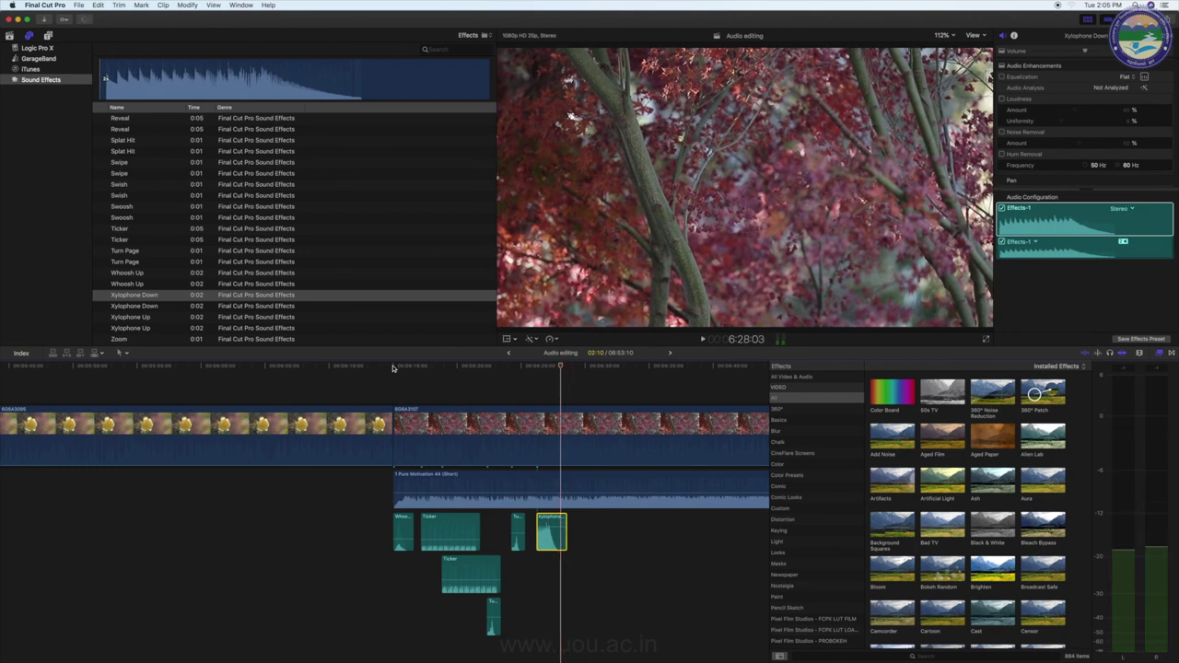